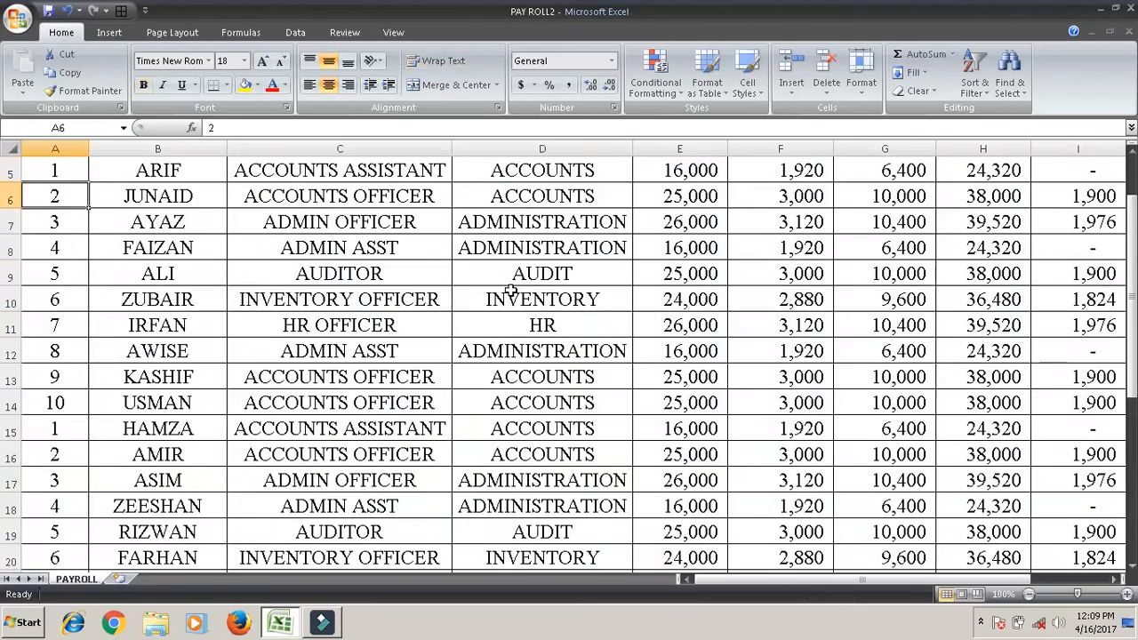
Look through the payroll sheet's employee rows and pay columns down to the total net salary row.
{"action": "key", "text": "Down"}
{"action": "key", "text": "Down"}
{"action": "key", "text": "Down"}
{"action": "key", "text": "Up"}
{"action": "key", "text": "Up"}
{"action": "key", "text": "Right"}
{"action": "key", "text": "Right"}
{"action": "key", "text": "Right"}
{"action": "key", "text": "Right"}
{"action": "key", "text": "Right"}
{"action": "key", "text": "Left"}
{"action": "key", "text": "Left"}
{"action": "key", "text": "Left"}
{"action": "key", "text": "Left"}
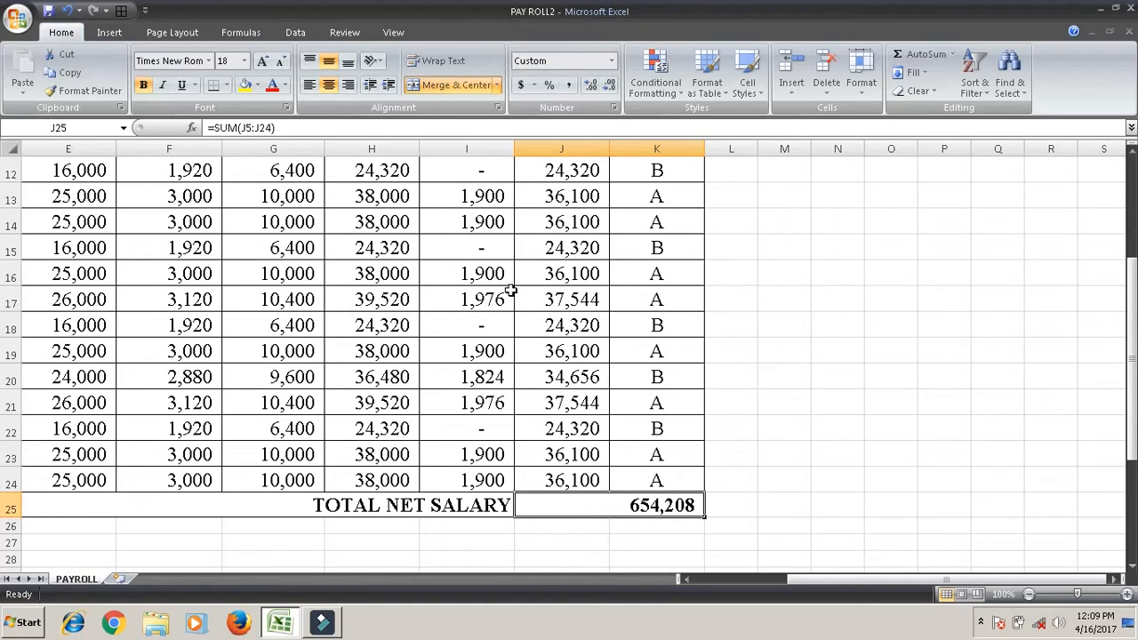
{"action": "key", "text": "Left"}
{"action": "key", "text": "Up"}
{"action": "key", "text": "Up"}
{"action": "key", "text": "Up"}
{"action": "key", "text": "Up"}
{"action": "key", "text": "Up"}
{"action": "key", "text": "Up"}
{"action": "key", "text": "Up"}
{"action": "key", "text": "Up"}
{"action": "key", "text": "Up"}
{"action": "key", "text": "Up"}
{"action": "key", "text": "Up"}
{"action": "key", "text": "Up"}
{"action": "key", "text": "Up"}
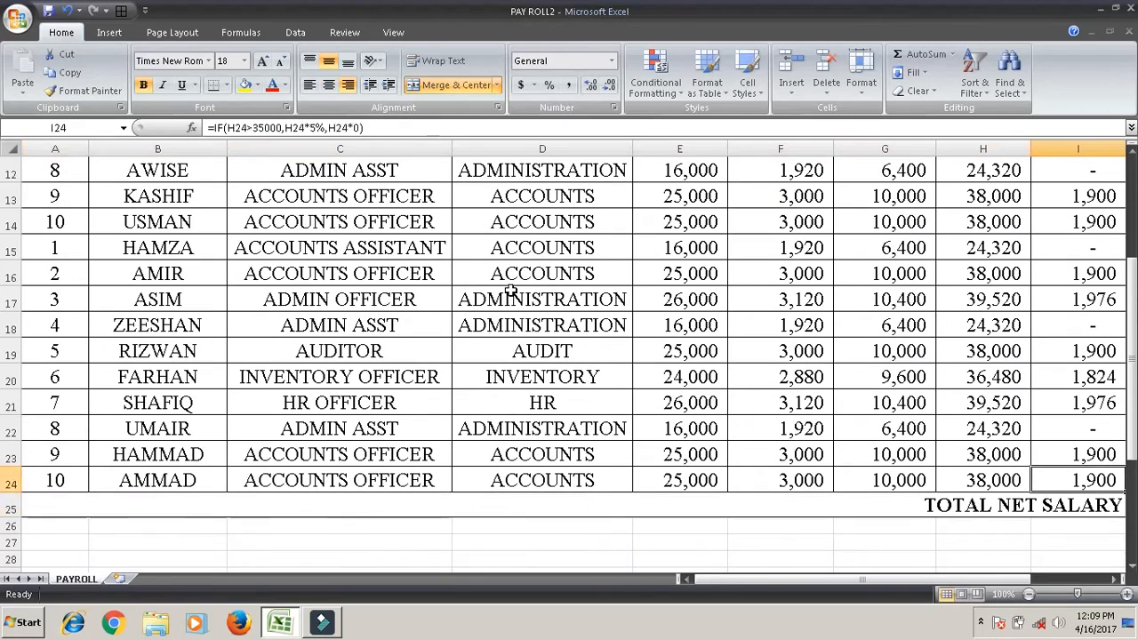
Renumber the EMP # column sequentially from 1 to 20 by filling the series in A5:A6 down to A24.
{"action": "key", "text": "ctrl+Home"}
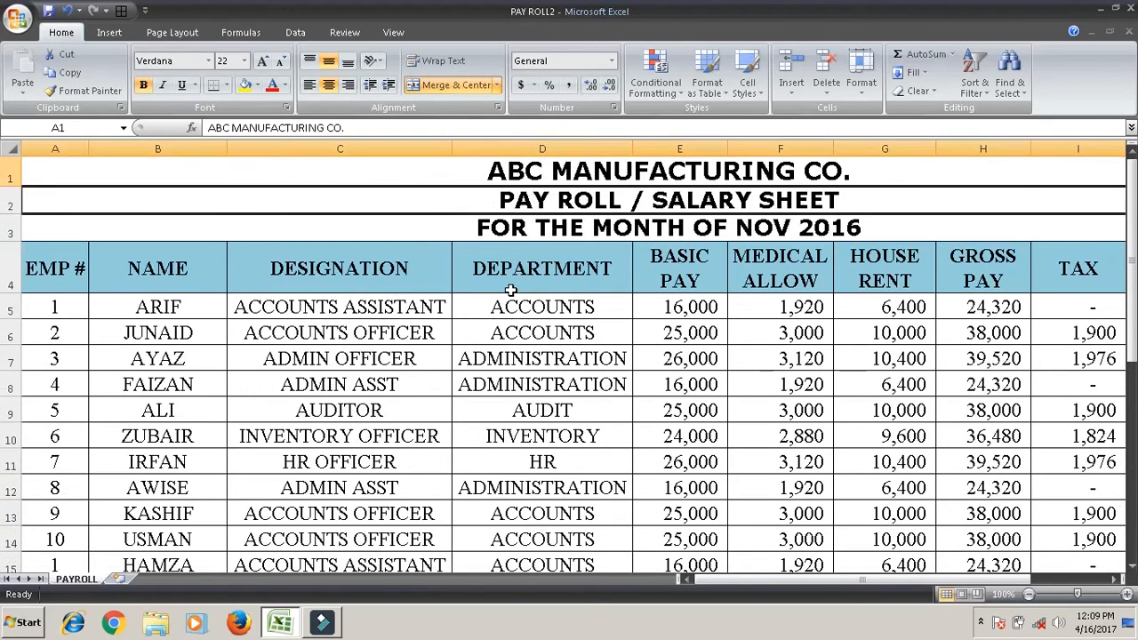
{"action": "key", "text": "Down"}
{"action": "key", "text": "Down"}
{"action": "key", "text": "Down"}
{"action": "key", "text": "Down"}
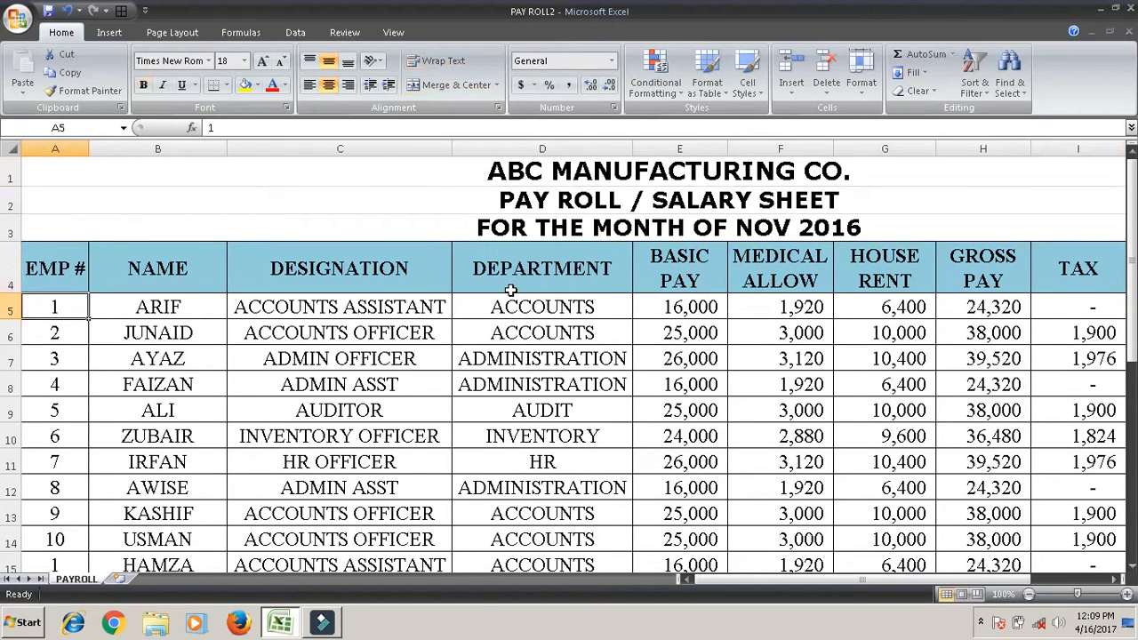
{"action": "key", "text": "shift+Down"}
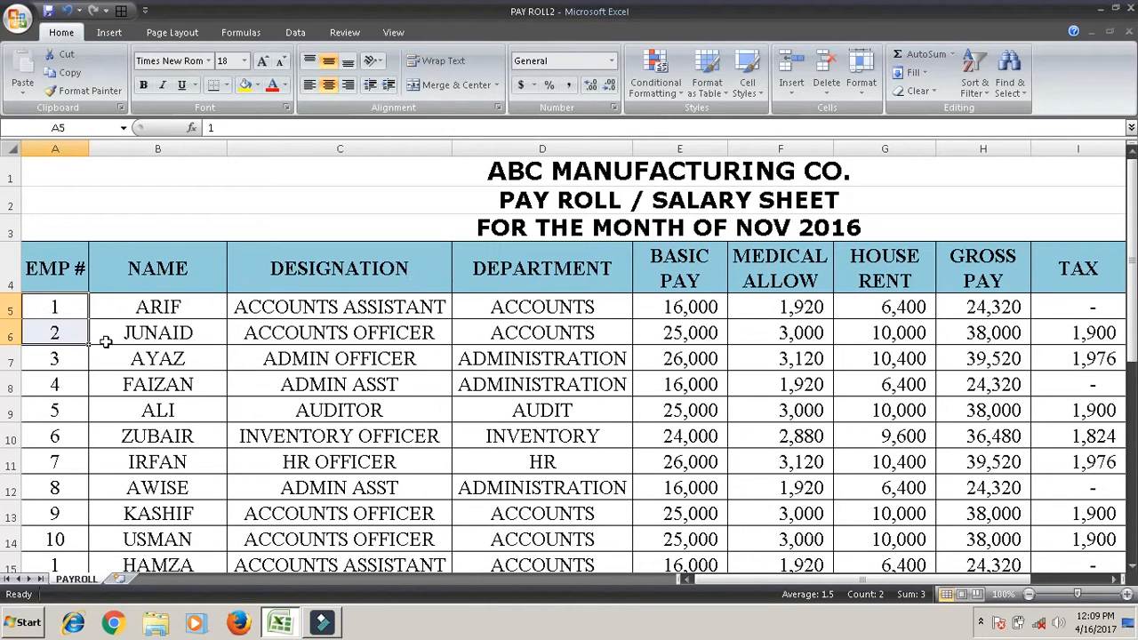
{"action": "left_click_drag", "start_coordinate": [89, 347], "coordinate": [82, 507]}
{"action": "left_click", "coordinate": [78, 334]}
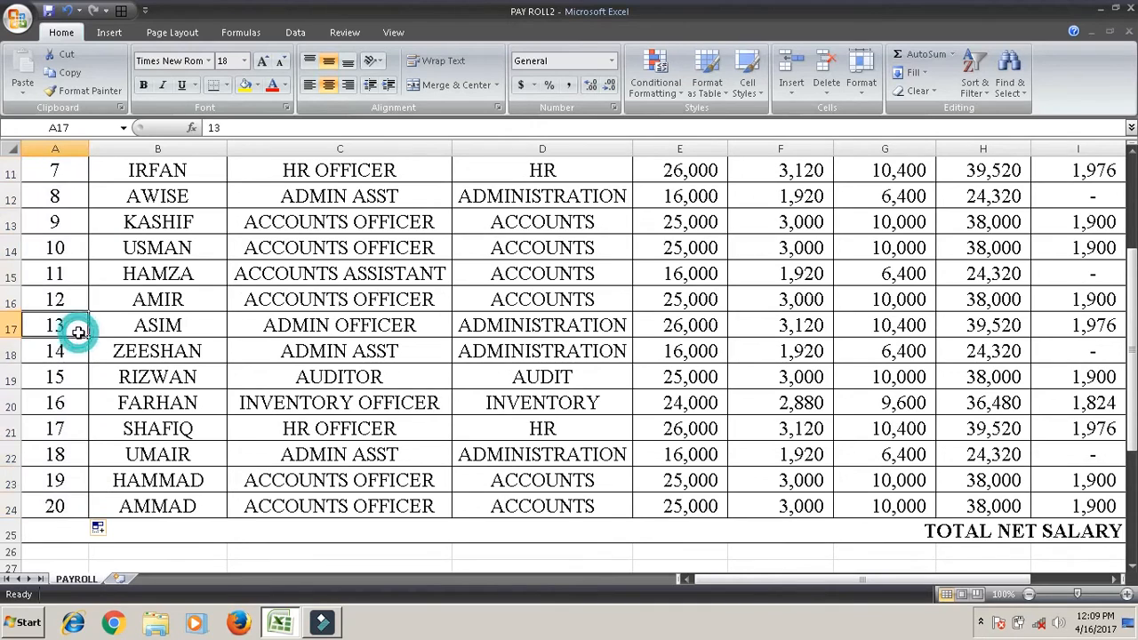
Create a PivotTable on a new worksheet from the payroll data in A4:K24, including the header row.
{"action": "key", "text": "Up"}
{"action": "key", "text": "Up"}
{"action": "key", "text": "Up"}
{"action": "key", "text": "Up"}
{"action": "key", "text": "Up"}
{"action": "key", "text": "Up"}
{"action": "key", "text": "Up"}
{"action": "key", "text": "Up"}
{"action": "key", "text": "Up"}
{"action": "key", "text": "Up"}
{"action": "key", "text": "Up"}
{"action": "key", "text": "Up"}
{"action": "key", "text": "Up"}
{"action": "key", "text": "Up"}
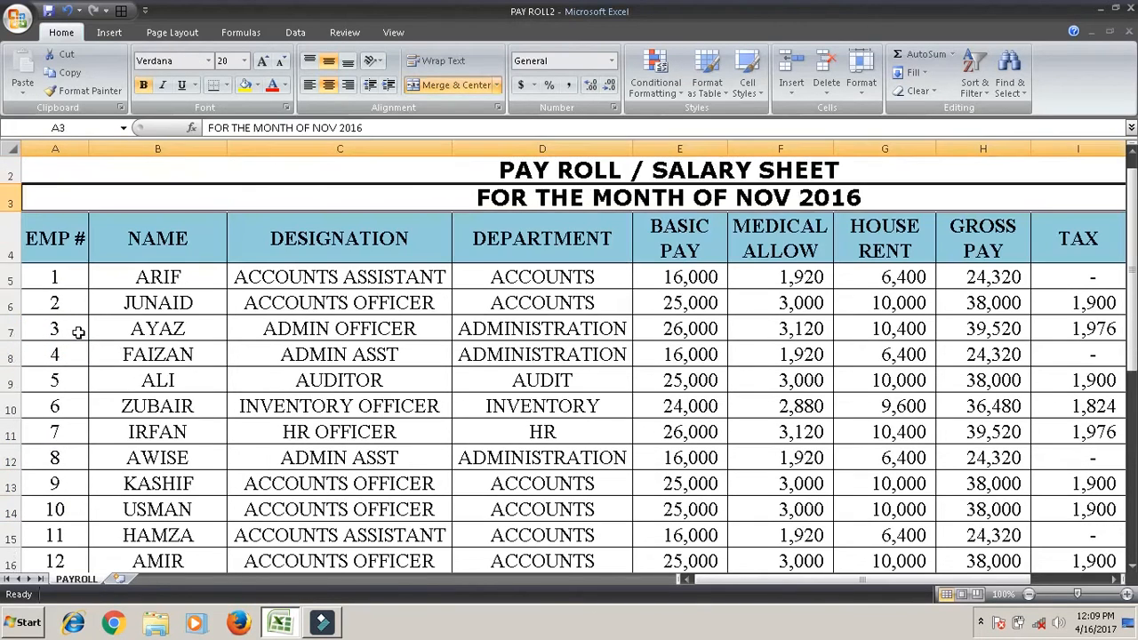
{"action": "key", "text": "Down"}
{"action": "key", "text": "shift+Right"}
{"action": "key", "text": "shift+Right"}
{"action": "key", "text": "shift+Right"}
{"action": "key", "text": "shift+Right"}
{"action": "key", "text": "shift+Right"}
{"action": "key", "text": "shift+Right"}
{"action": "key", "text": "shift+Right"}
{"action": "key", "text": "shift+Right"}
{"action": "key", "text": "shift+Right"}
{"action": "key", "text": "shift+Right"}
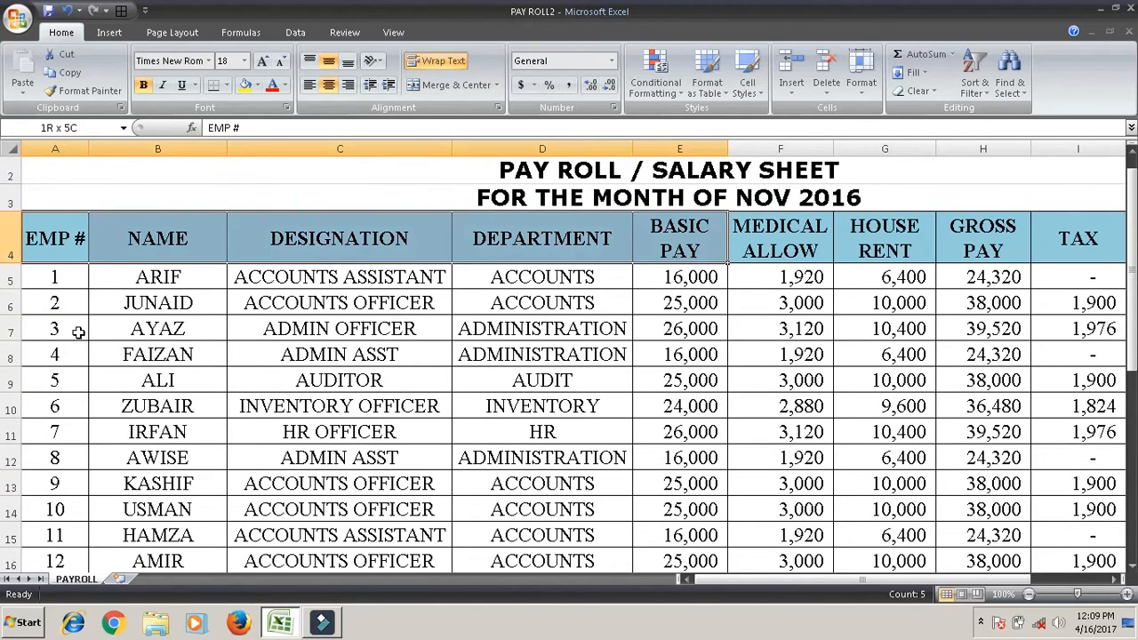
{"action": "key", "text": "shift+Right"}
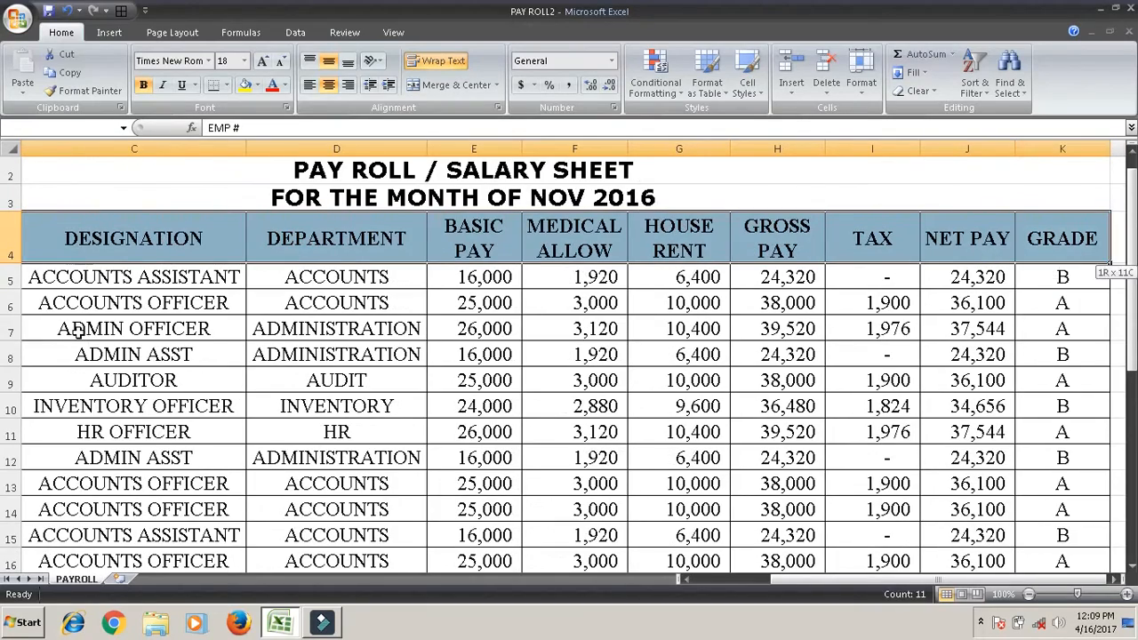
{"action": "key", "text": "shift+Down"}
{"action": "key", "text": "shift+Down"}
{"action": "key", "text": "shift+Down"}
{"action": "key", "text": "shift+Down"}
{"action": "key", "text": "shift+Down"}
{"action": "key", "text": "shift+Down"}
{"action": "key", "text": "shift+Down"}
{"action": "key", "text": "shift+Down"}
{"action": "key", "text": "shift+Down"}
{"action": "key", "text": "shift+Down"}
{"action": "key", "text": "shift+Down"}
{"action": "key", "text": "shift+Down"}
{"action": "key", "text": "shift+Down"}
{"action": "key", "text": "shift+Down"}
{"action": "key", "text": "shift+Down"}
{"action": "key", "text": "shift+Down"}
{"action": "key", "text": "shift+Down"}
{"action": "key", "text": "shift+Down"}
{"action": "key", "text": "shift+Down"}
{"action": "key", "text": "shift+Down"}
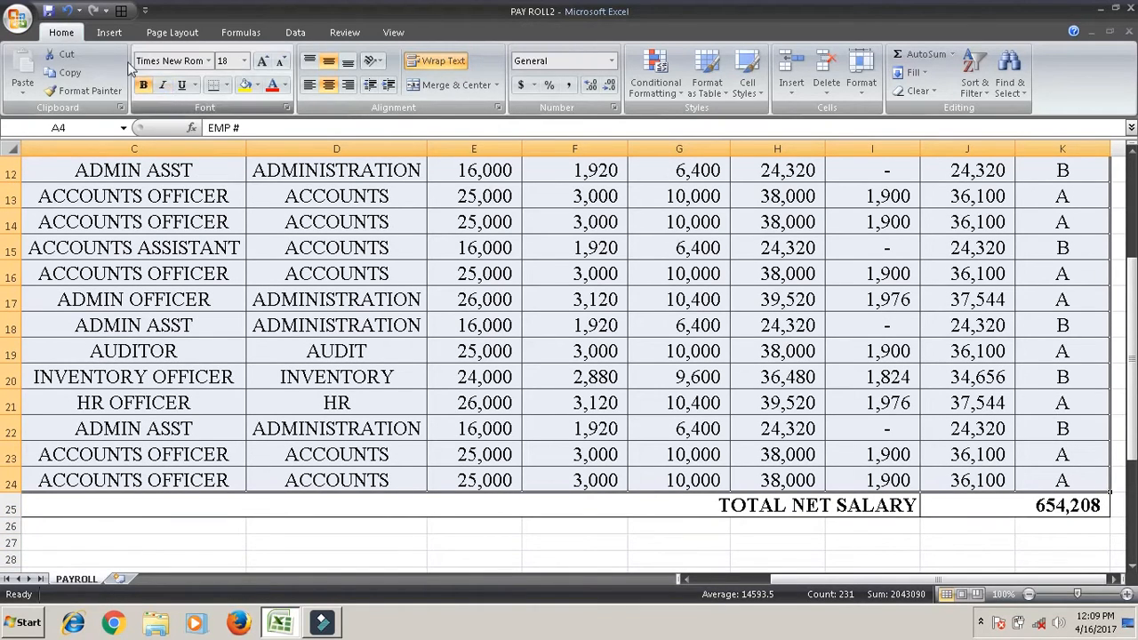
{"action": "left_click", "coordinate": [109, 34]}
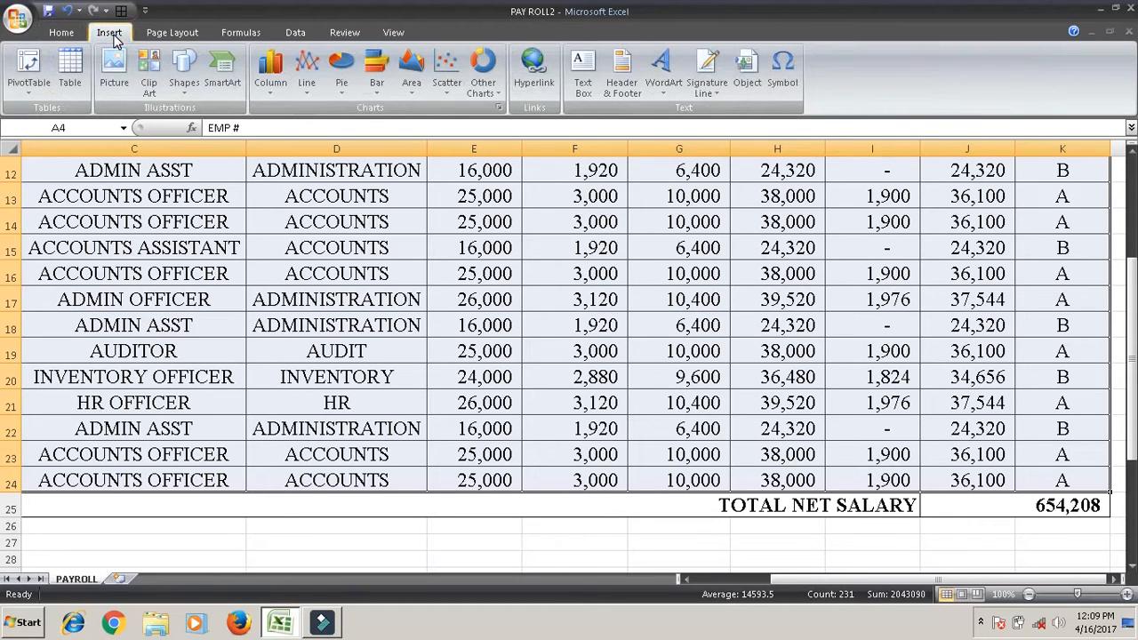
{"action": "left_click", "coordinate": [25, 92]}
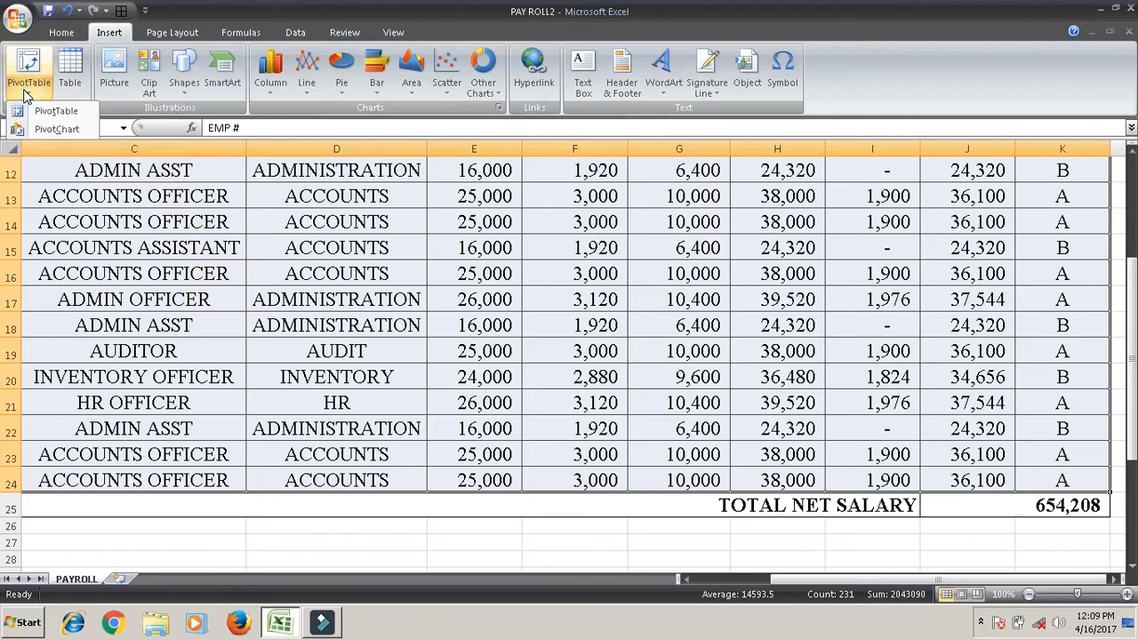
{"action": "left_click", "coordinate": [74, 113]}
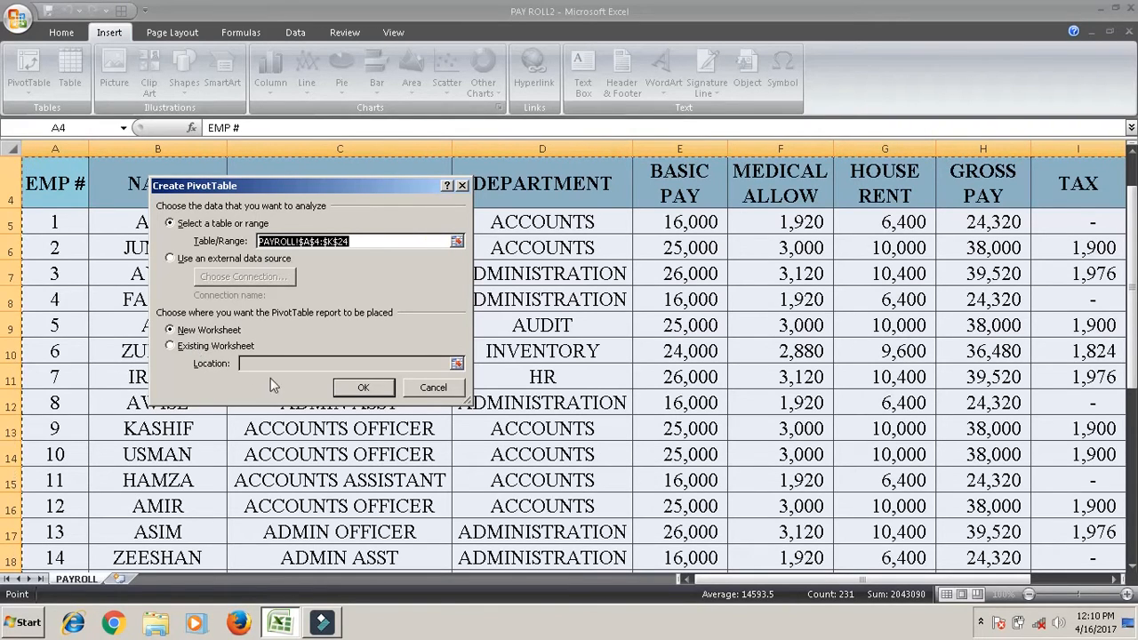
{"action": "left_click", "coordinate": [363, 389]}
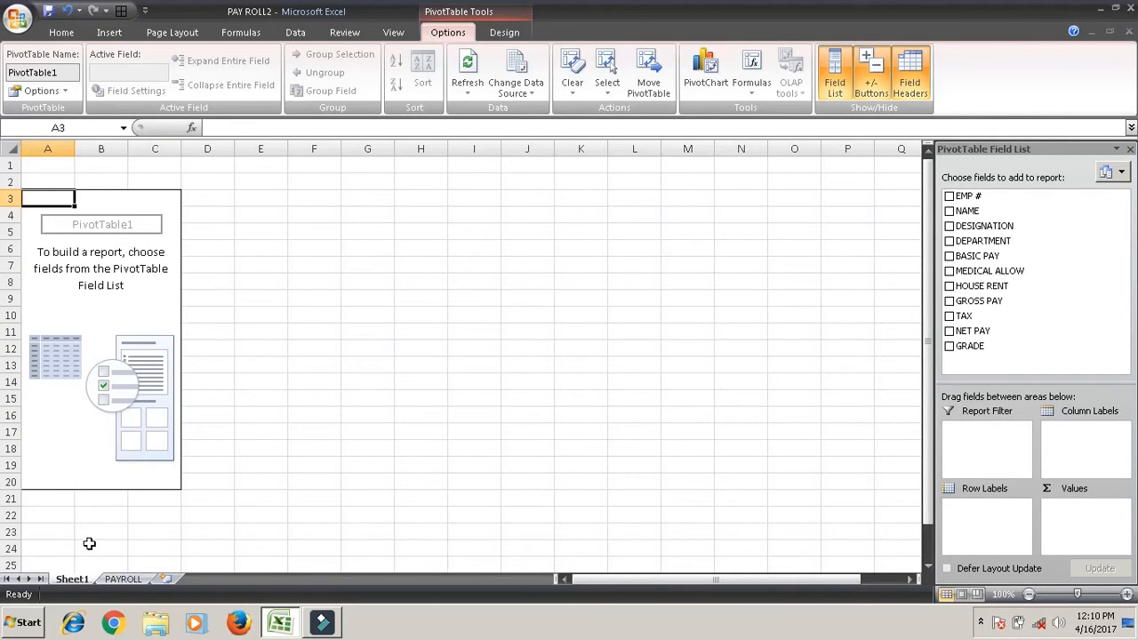
Rename the new PivotTable worksheet as PIVOT TABLE.
{"action": "right_click", "coordinate": [73, 579]}
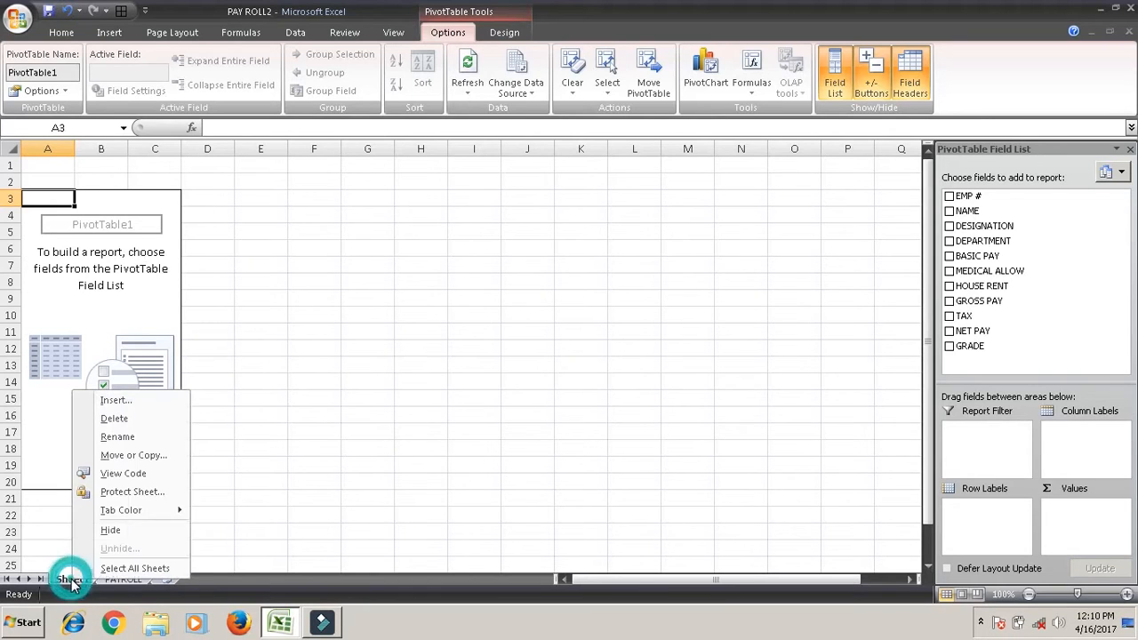
{"action": "left_click", "coordinate": [124, 437]}
{"action": "type", "text": "P"}
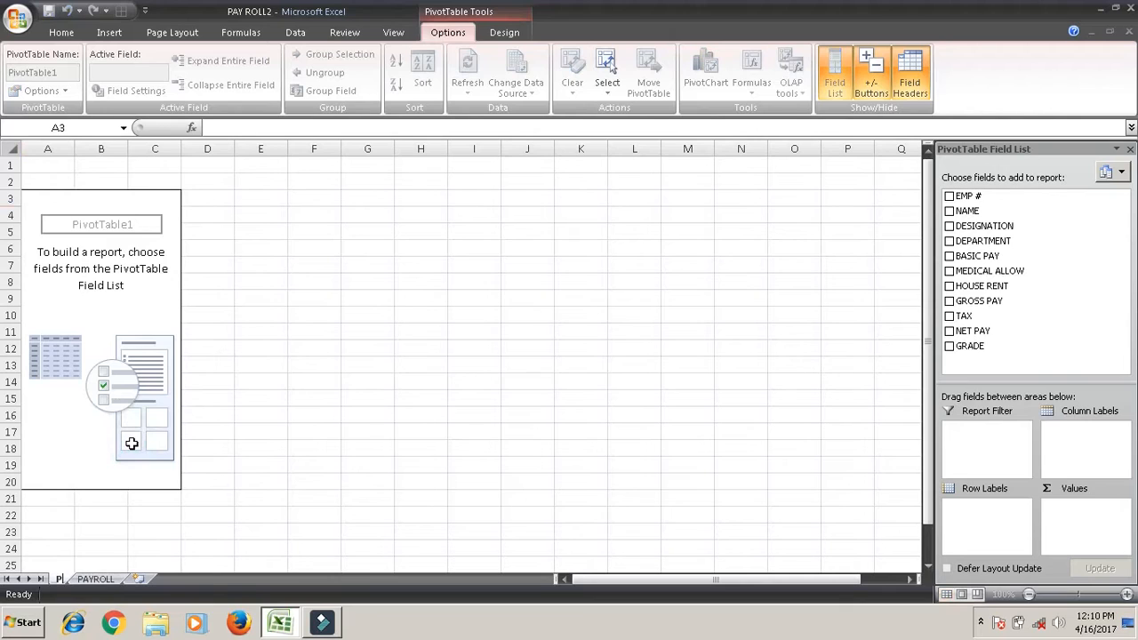
{"action": "type", "text": "IV"}
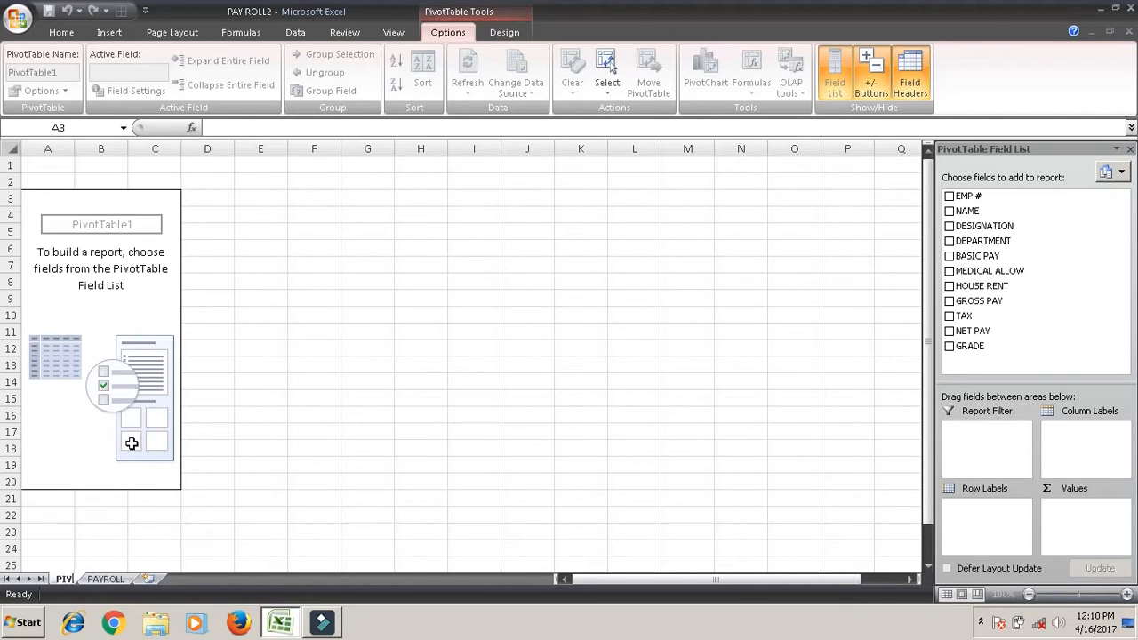
{"action": "type", "text": "OT TA"}
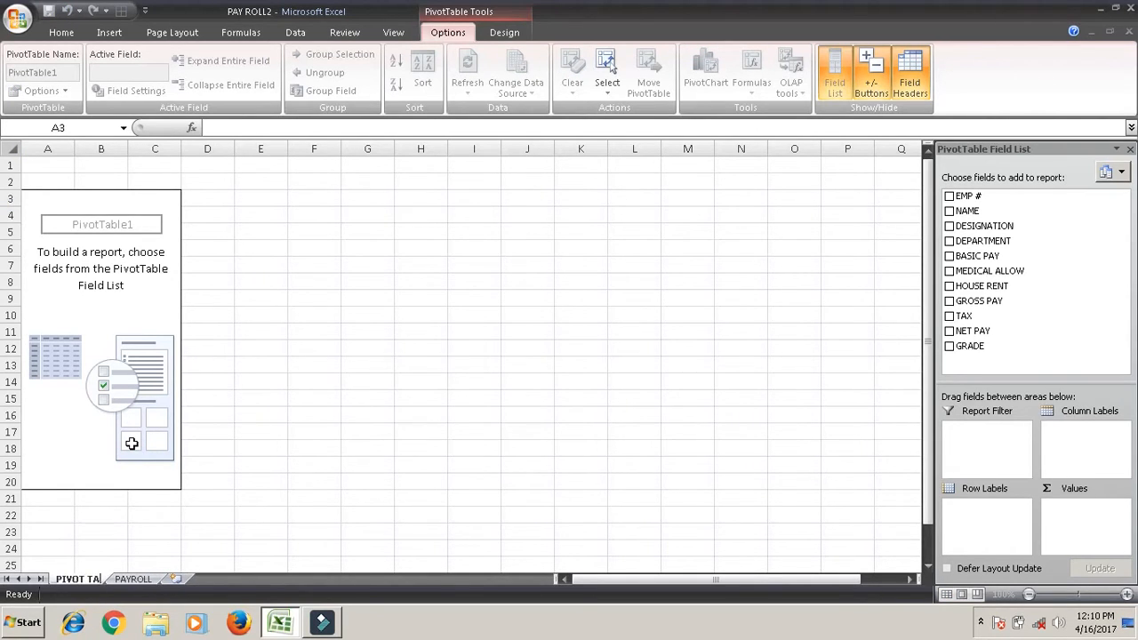
{"action": "type", "text": "BLE"}
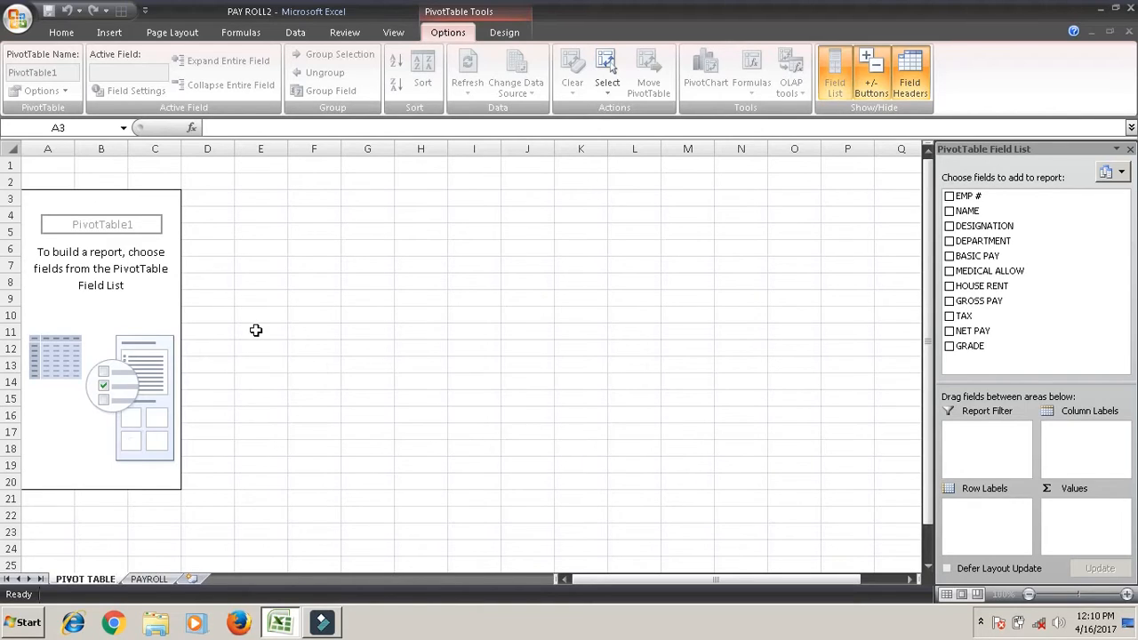
{"action": "left_click", "coordinate": [313, 265]}
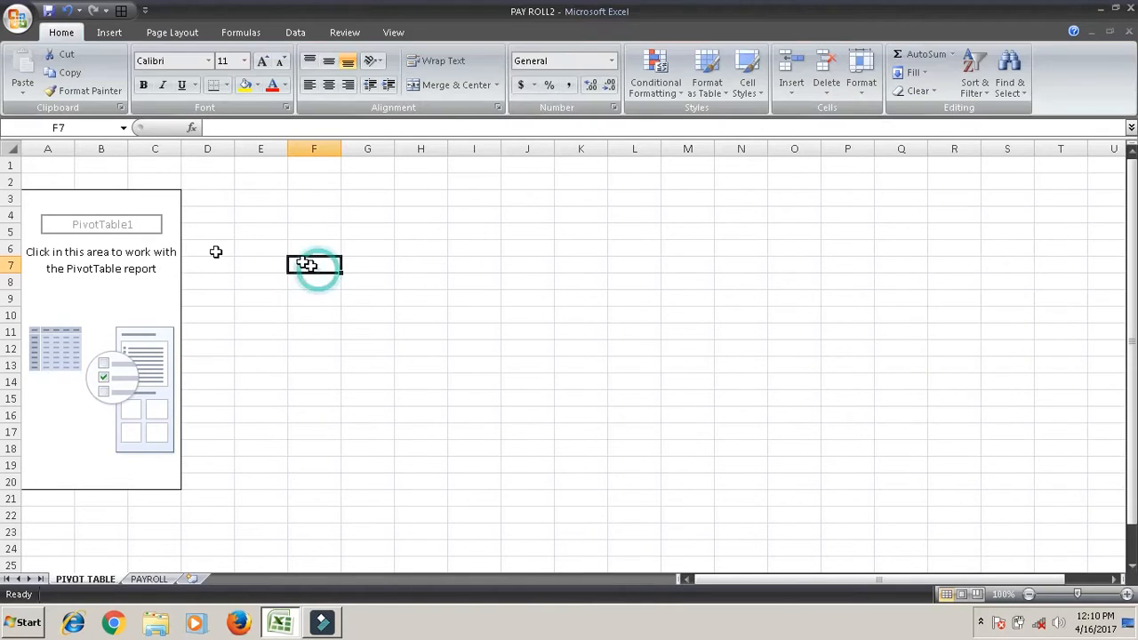
Add NAME and DESIGNATION as row labels and NET PAY as a summed value in the PivotTable.
{"action": "left_click", "coordinate": [44, 199]}
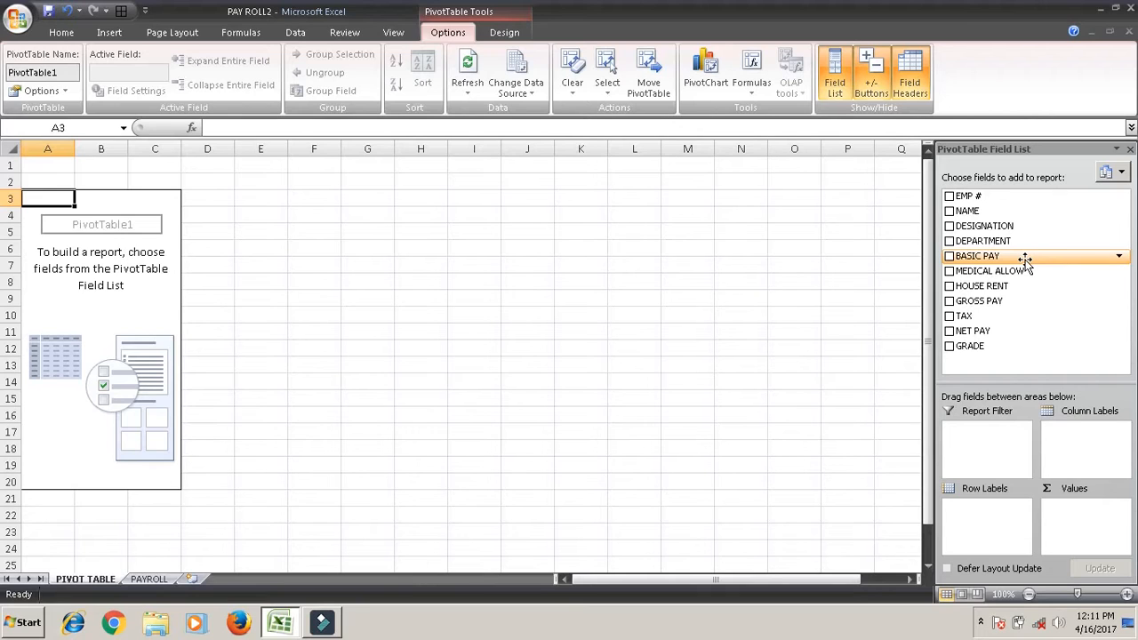
{"action": "left_click", "coordinate": [949, 211]}
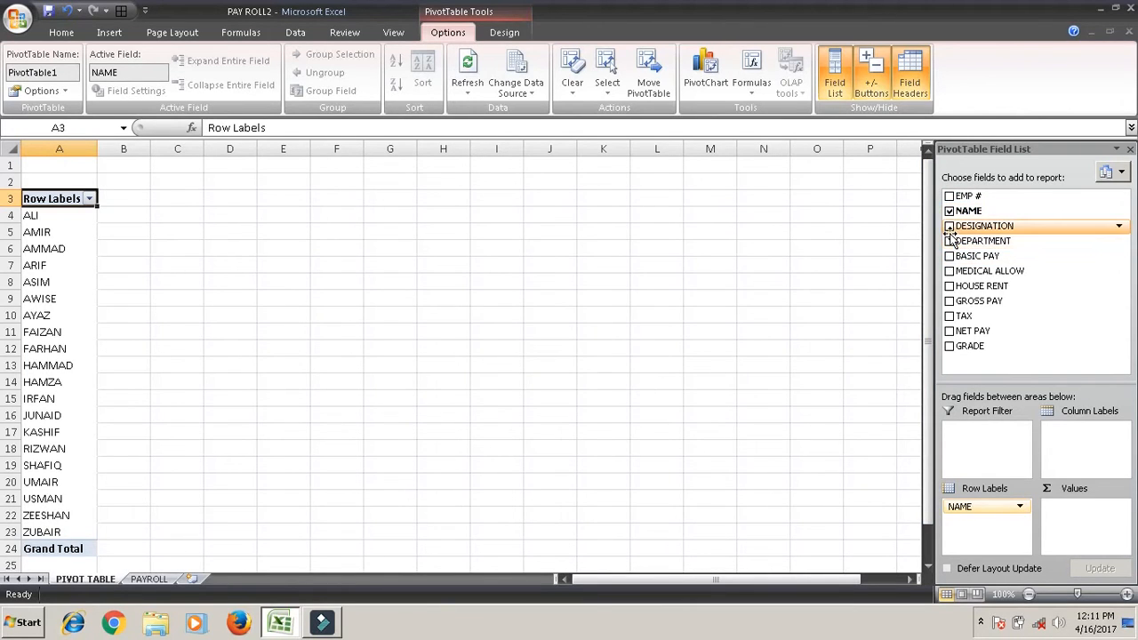
{"action": "left_click", "coordinate": [949, 226]}
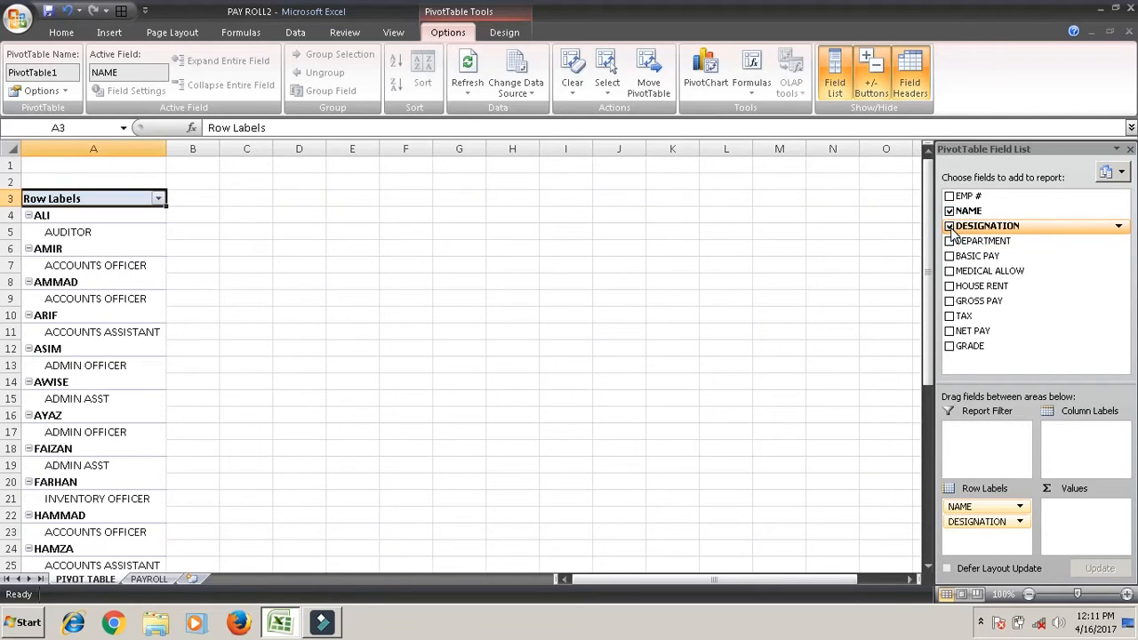
{"action": "left_click", "coordinate": [949, 331]}
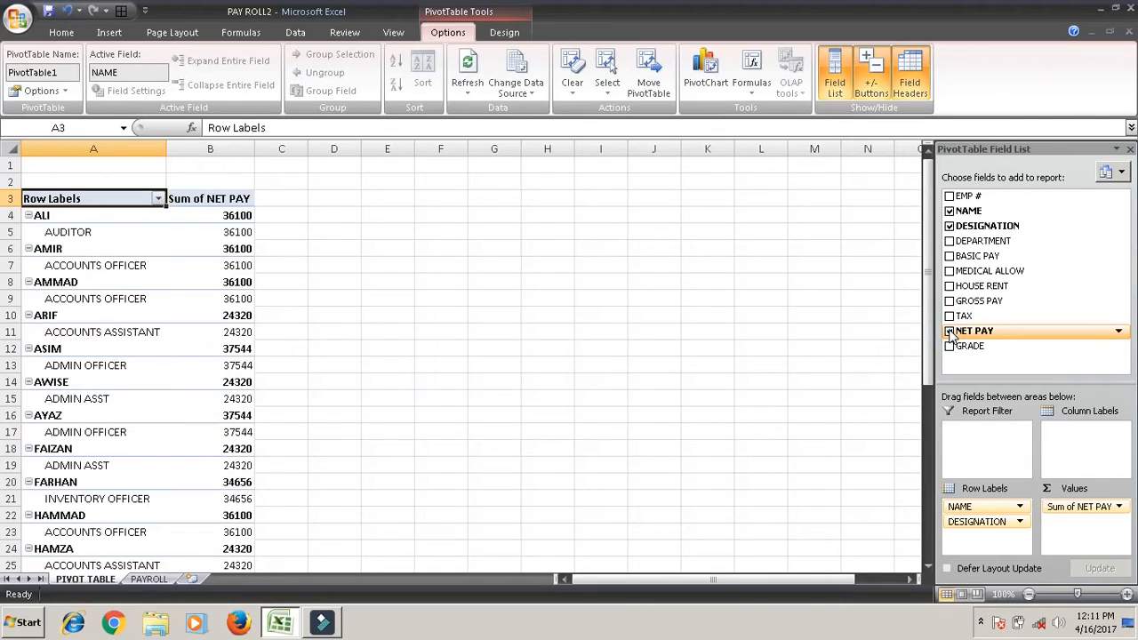
Review the PivotTable's net pay for each employee and designation down to the Grand Total row.
{"action": "key", "text": "Down"}
{"action": "key", "text": "Down"}
{"action": "key", "text": "Up"}
{"action": "key", "text": "Down"}
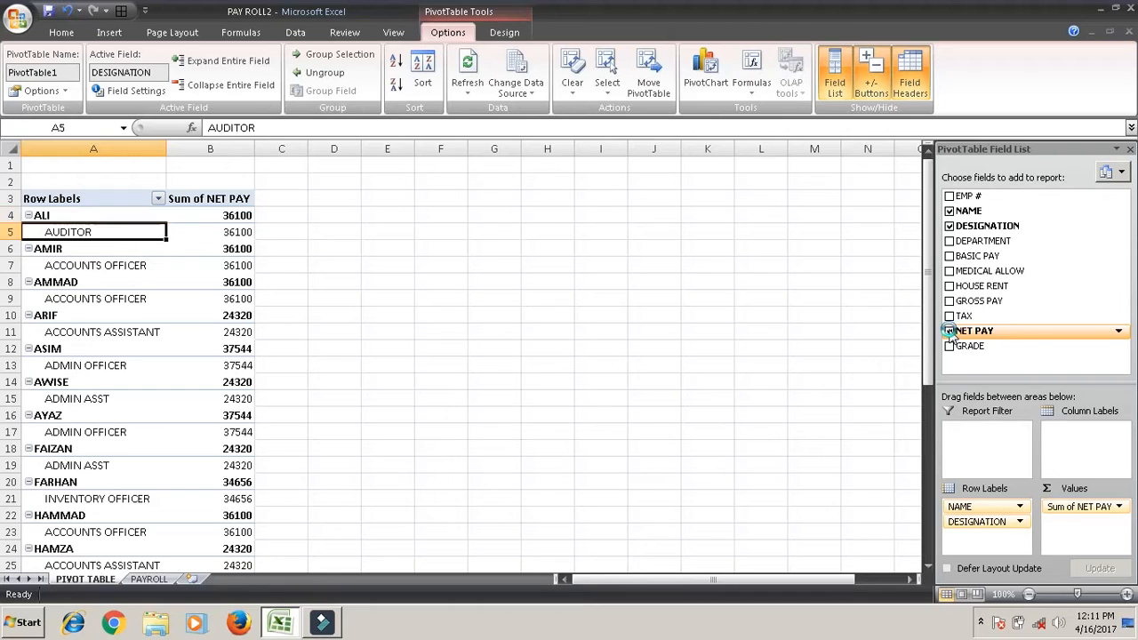
{"action": "key", "text": "Down"}
{"action": "key", "text": "Right"}
{"action": "key", "text": "Left"}
{"action": "key", "text": "Right"}
{"action": "key", "text": "Down"}
{"action": "key", "text": "Down"}
{"action": "key", "text": "Down"}
{"action": "key", "text": "Down"}
{"action": "key", "text": "Down"}
{"action": "key", "text": "Down"}
{"action": "key", "text": "Down"}
{"action": "key", "text": "Down"}
{"action": "key", "text": "Down"}
{"action": "key", "text": "Down"}
{"action": "key", "text": "Down"}
{"action": "key", "text": "Down"}
{"action": "key", "text": "Down"}
{"action": "key", "text": "Down"}
{"action": "key", "text": "Down"}
{"action": "key", "text": "Down"}
{"action": "key", "text": "Down"}
{"action": "key", "text": "Down"}
{"action": "key", "text": "Down"}
{"action": "key", "text": "Down"}
{"action": "key", "text": "Down"}
{"action": "key", "text": "Down"}
{"action": "key", "text": "Down"}
{"action": "key", "text": "Down"}
{"action": "key", "text": "Down"}
{"action": "key", "text": "Down"}
{"action": "key", "text": "Down"}
{"action": "key", "text": "Down"}
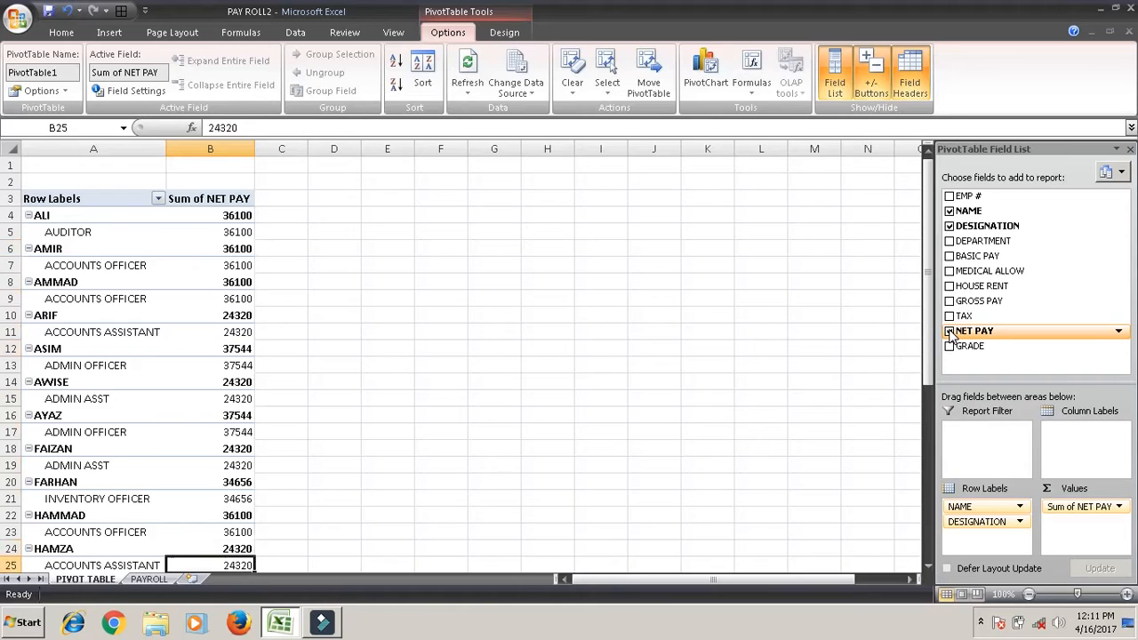
{"action": "key", "text": "Down"}
{"action": "key", "text": "Down"}
{"action": "key", "text": "Down"}
{"action": "key", "text": "Down"}
{"action": "key", "text": "Down"}
{"action": "key", "text": "Down"}
{"action": "key", "text": "Down"}
{"action": "key", "text": "Down"}
{"action": "key", "text": "Down"}
{"action": "key", "text": "Down"}
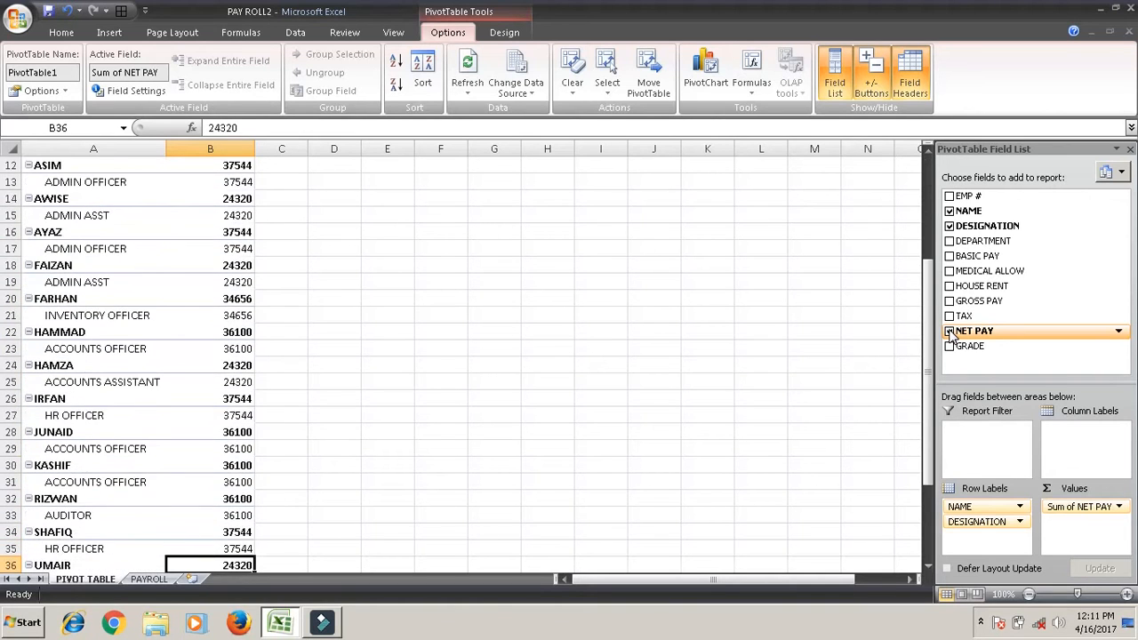
{"action": "key", "text": "Down"}
{"action": "key", "text": "Down"}
{"action": "key", "text": "Down"}
{"action": "key", "text": "Down"}
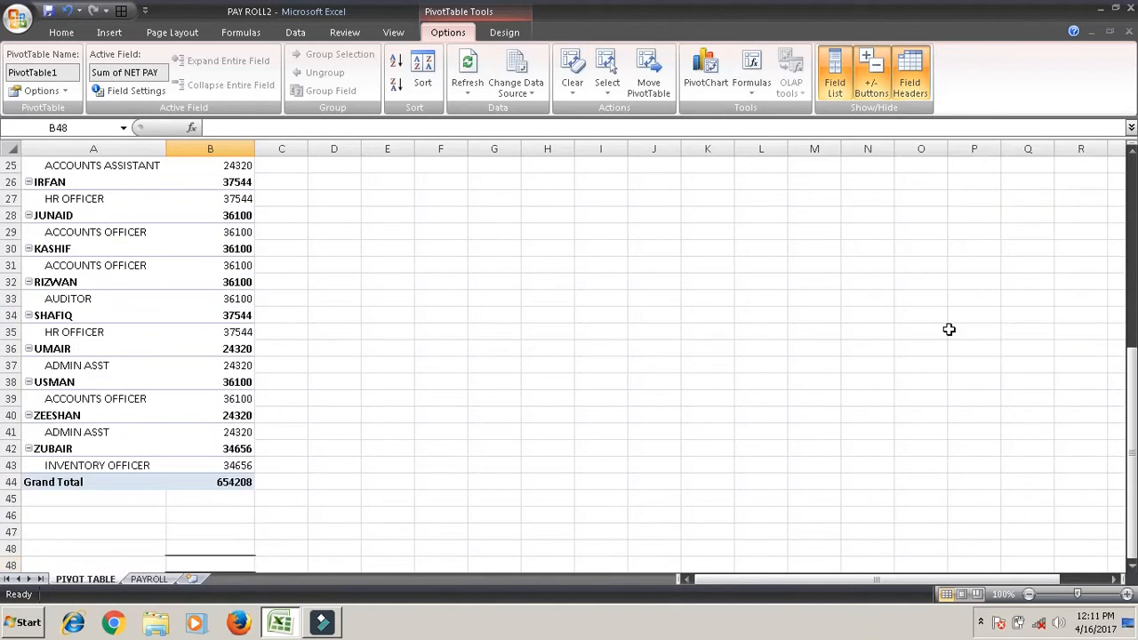
{"action": "key", "text": "Up"}
{"action": "key", "text": "Up"}
{"action": "key", "text": "Up"}
{"action": "key", "text": "Up"}
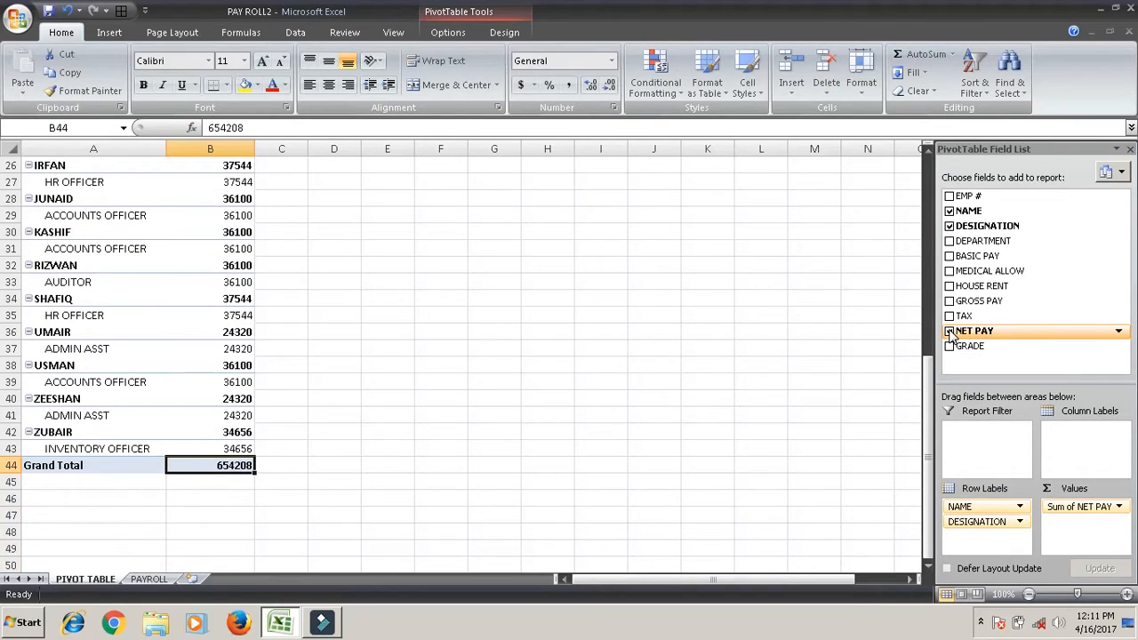
Review the PivotTable's net pay values from the Grand Total row back up to the first employee.
{"action": "key", "text": "Up"}
{"action": "key", "text": "Up"}
{"action": "key", "text": "Up"}
{"action": "key", "text": "Up"}
{"action": "key", "text": "Up"}
{"action": "key", "text": "Up"}
{"action": "key", "text": "Up"}
{"action": "key", "text": "Up"}
{"action": "key", "text": "Up"}
{"action": "key", "text": "Up"}
{"action": "key", "text": "Up"}
{"action": "key", "text": "Up"}
{"action": "key", "text": "Up"}
{"action": "key", "text": "Up"}
{"action": "key", "text": "Up"}
{"action": "key", "text": "Up"}
{"action": "key", "text": "Up"}
{"action": "key", "text": "Up"}
{"action": "key", "text": "Up"}
{"action": "key", "text": "Up"}
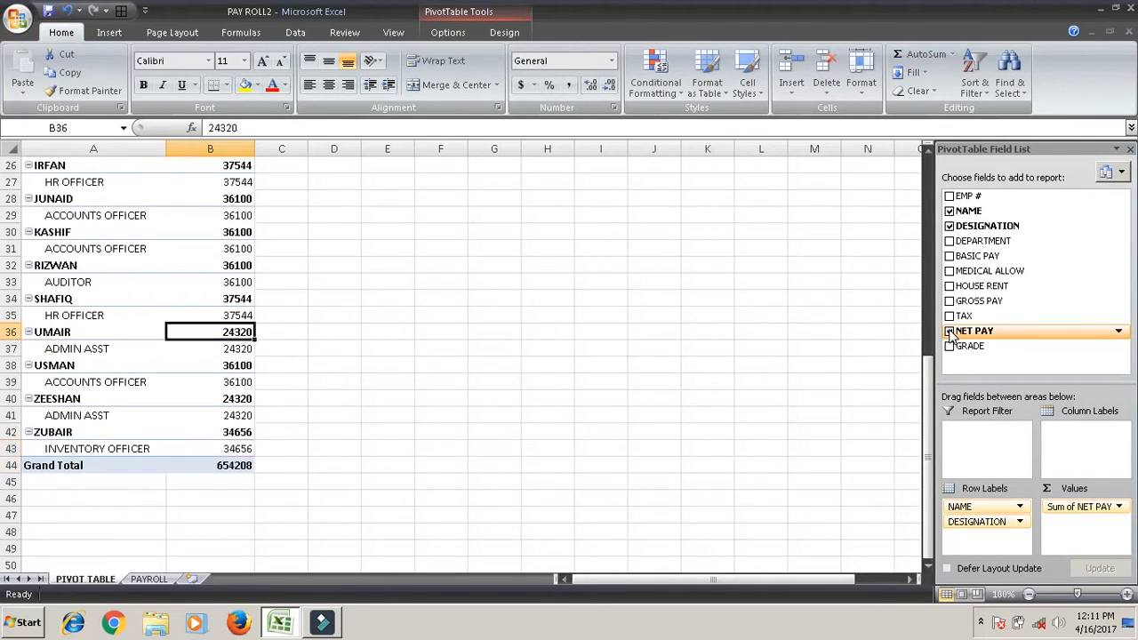
{"action": "key", "text": "Up"}
{"action": "key", "text": "Up"}
{"action": "key", "text": "Up"}
{"action": "key", "text": "Up"}
{"action": "key", "text": "Up"}
{"action": "key", "text": "Up"}
{"action": "key", "text": "Up"}
{"action": "key", "text": "Up"}
{"action": "key", "text": "Up"}
{"action": "key", "text": "Up"}
{"action": "key", "text": "Up"}
{"action": "key", "text": "Up"}
{"action": "key", "text": "Up"}
{"action": "key", "text": "Up"}
{"action": "key", "text": "Up"}
{"action": "key", "text": "Up"}
{"action": "key", "text": "Up"}
{"action": "key", "text": "Up"}
{"action": "key", "text": "Up"}
{"action": "key", "text": "Up"}
{"action": "key", "text": "Down"}
{"action": "key", "text": "Down"}
{"action": "key", "text": "Left"}
{"action": "key", "text": "Right"}
{"action": "key", "text": "Up"}
{"action": "key", "text": "Left"}
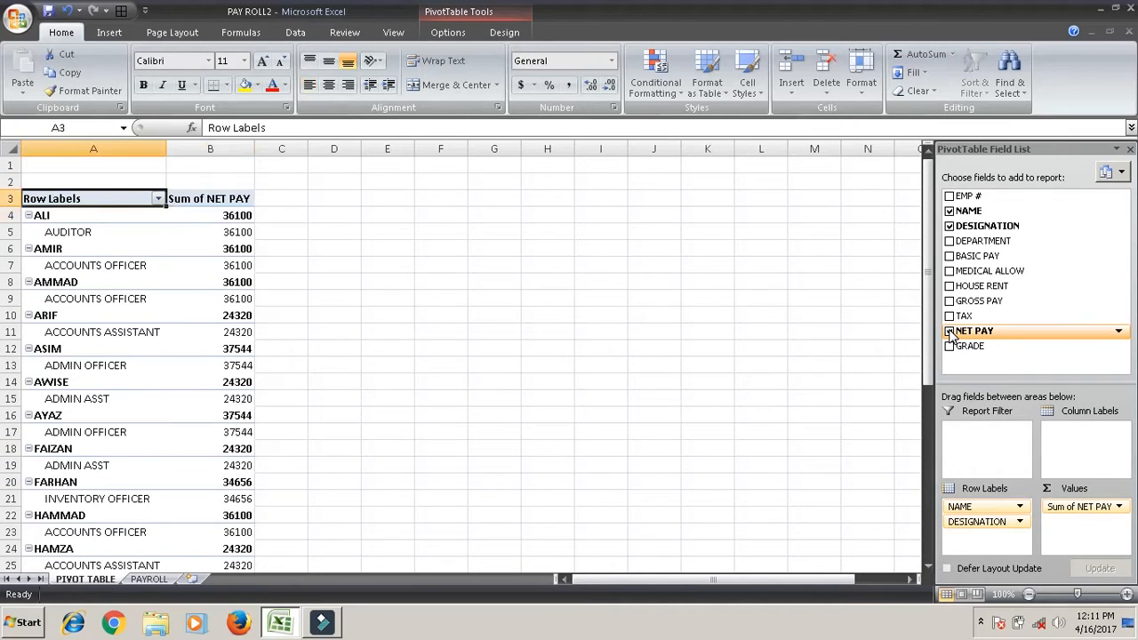
{"action": "key", "text": "Down"}
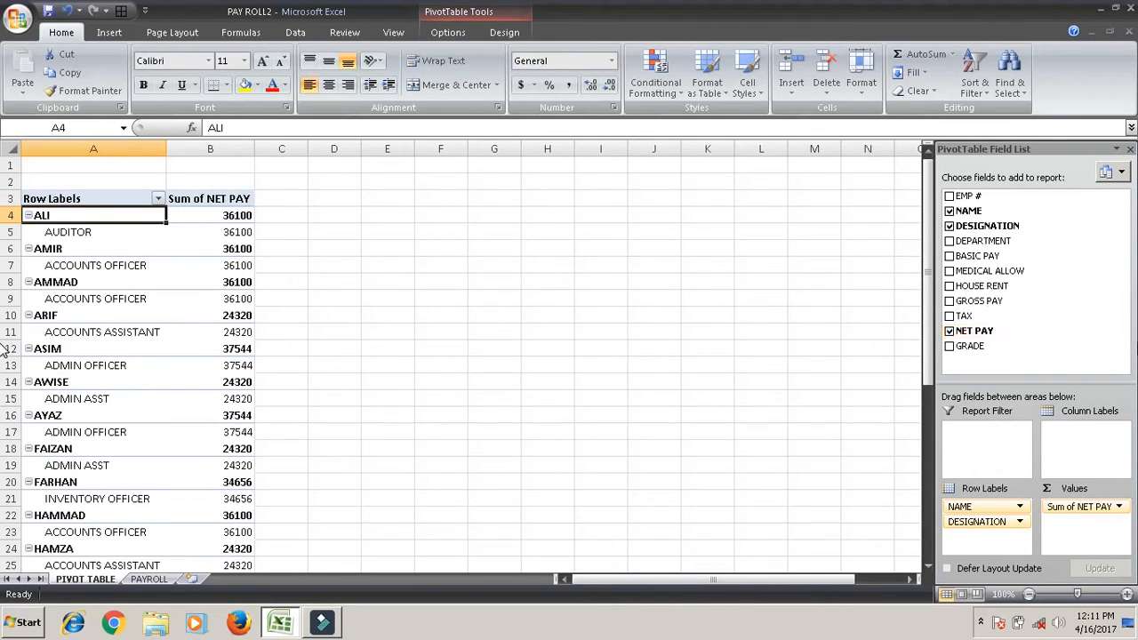
Add DEPARTMENT as a row label and BASIC PAY, MEDICAL ALLOW, HOUSE RENT, GROSS PAY and TAX as summed values in the PivotTable.
{"action": "left_click", "coordinate": [948, 242]}
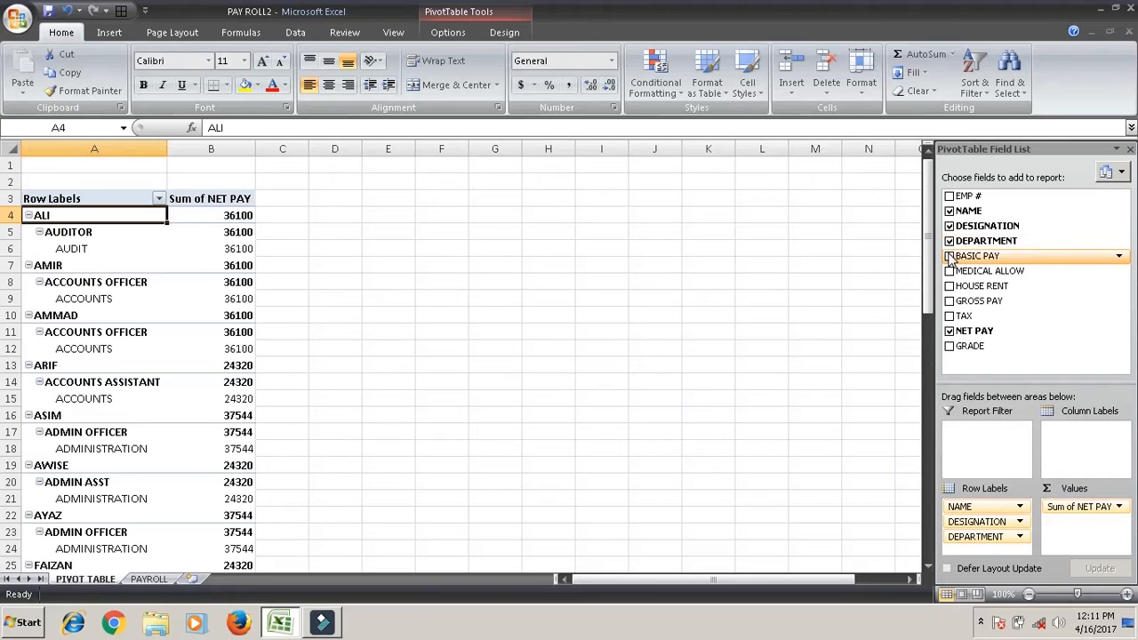
{"action": "left_click", "coordinate": [949, 256]}
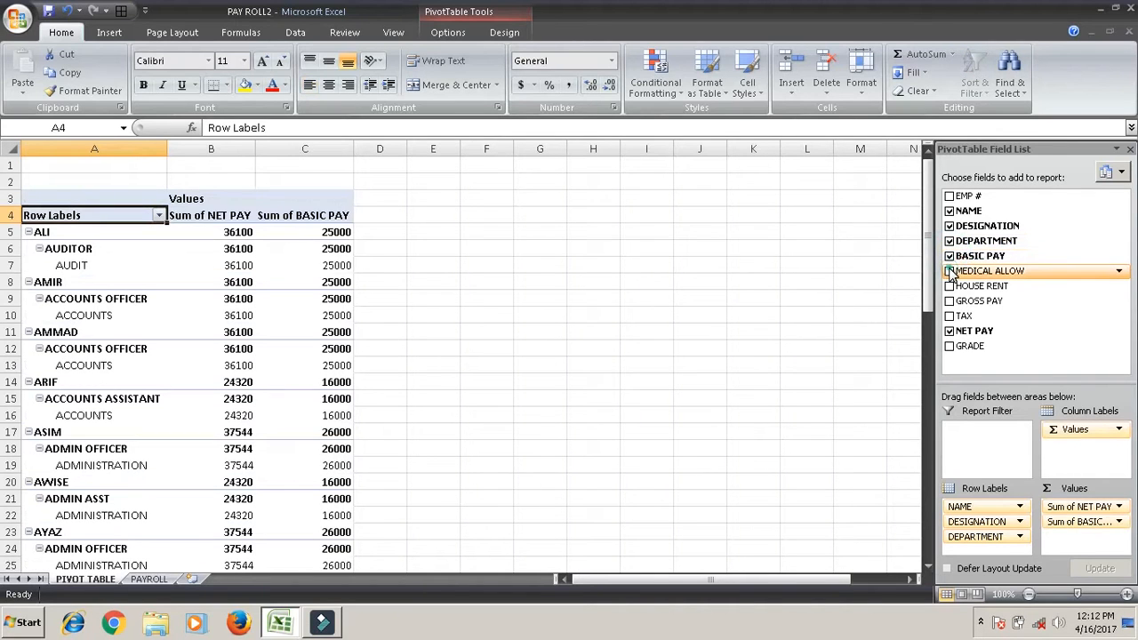
{"action": "left_click", "coordinate": [948, 271]}
{"action": "left_click", "coordinate": [949, 286]}
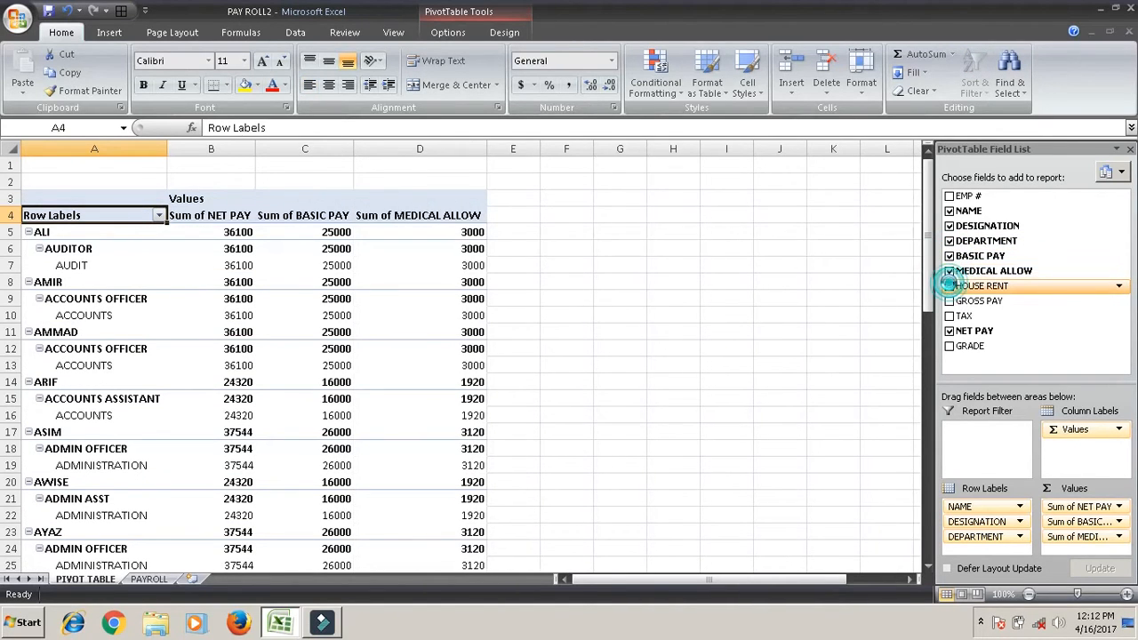
{"action": "left_click", "coordinate": [950, 301]}
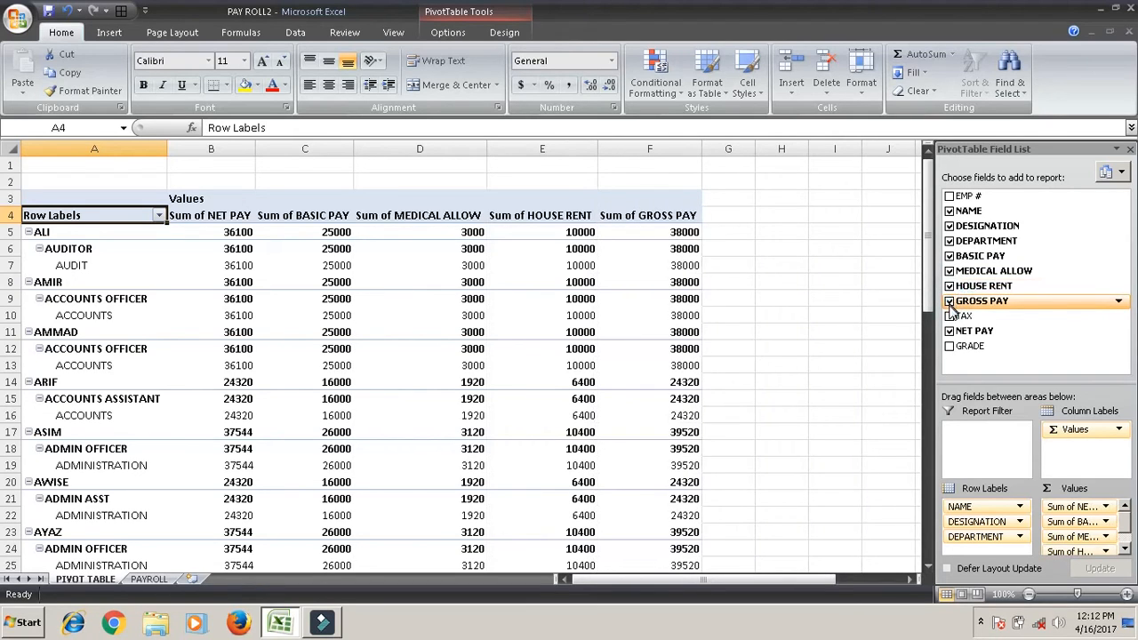
{"action": "left_click", "coordinate": [950, 317]}
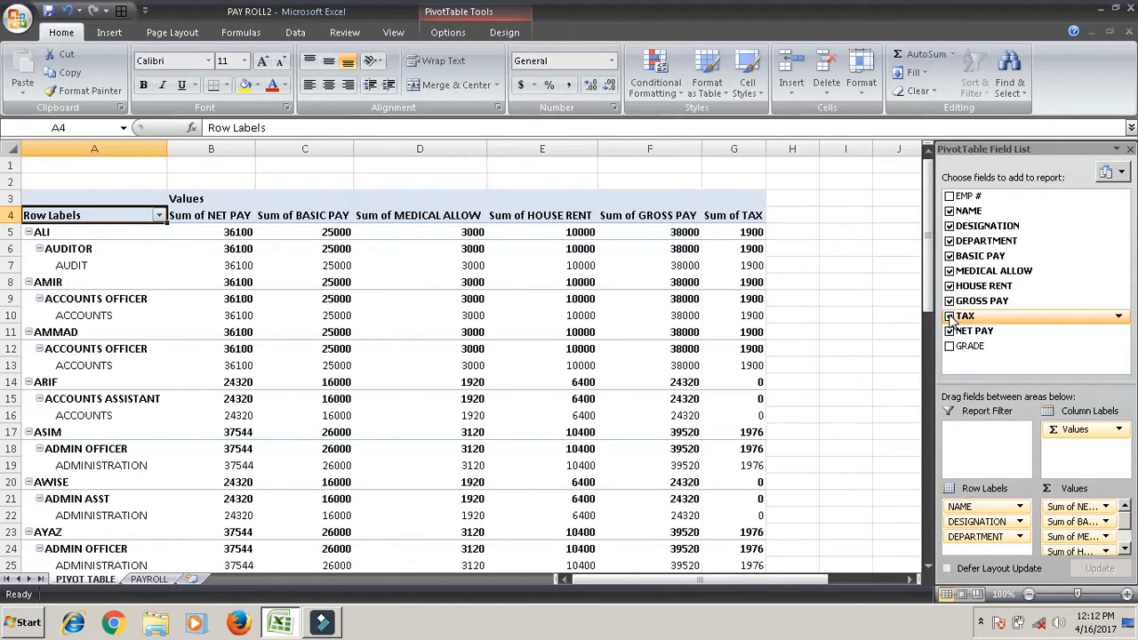
Remove TAX, GROSS PAY, HOUSE RENT, MEDICAL ALLOW and BASIC PAY from the PivotTable's values.
{"action": "left_click", "coordinate": [950, 316]}
{"action": "left_click", "coordinate": [949, 302]}
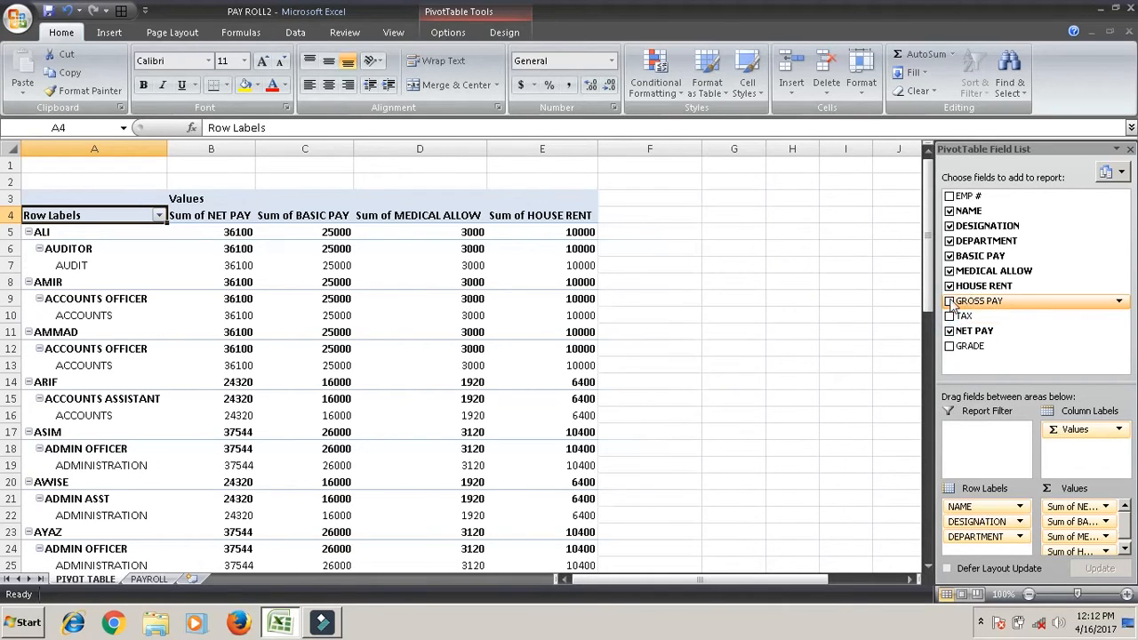
{"action": "left_click", "coordinate": [950, 286]}
{"action": "left_click", "coordinate": [949, 271]}
{"action": "left_click", "coordinate": [949, 256]}
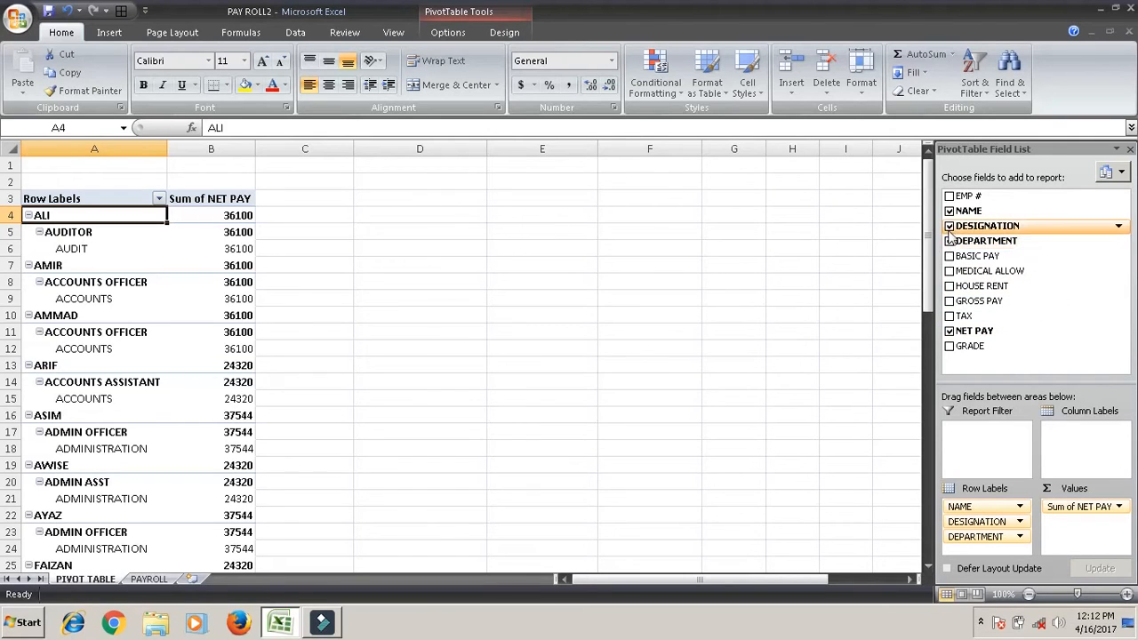
Remove and re-add DESIGNATION so it nests below DEPARTMENT in the row labels, and remove DEPARTMENT.
{"action": "left_click", "coordinate": [949, 226]}
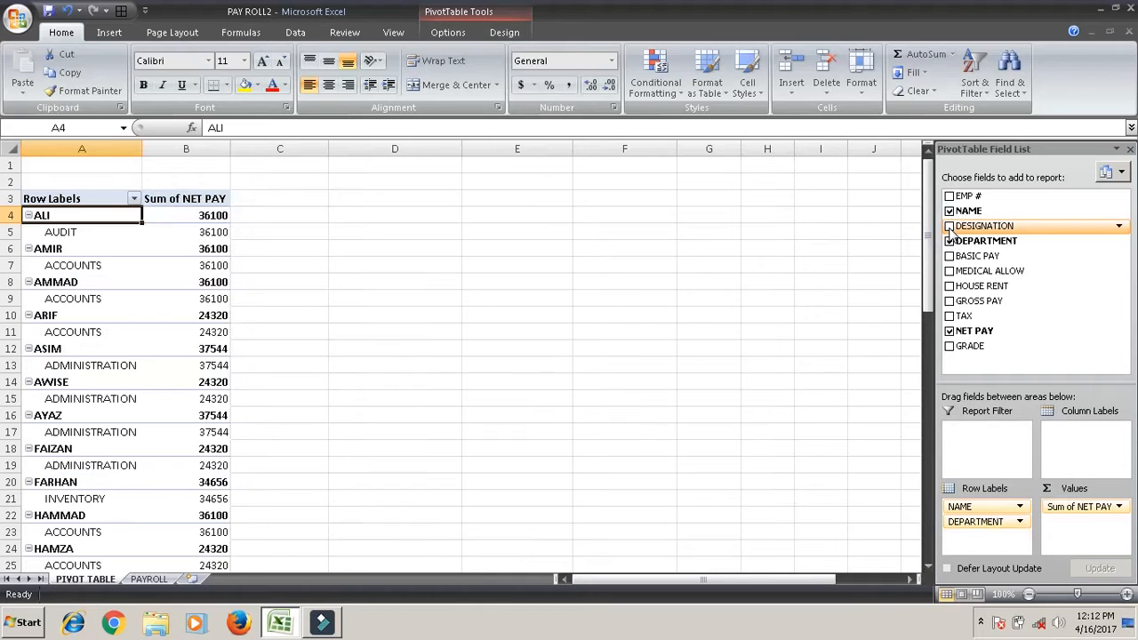
{"action": "left_click", "coordinate": [949, 225]}
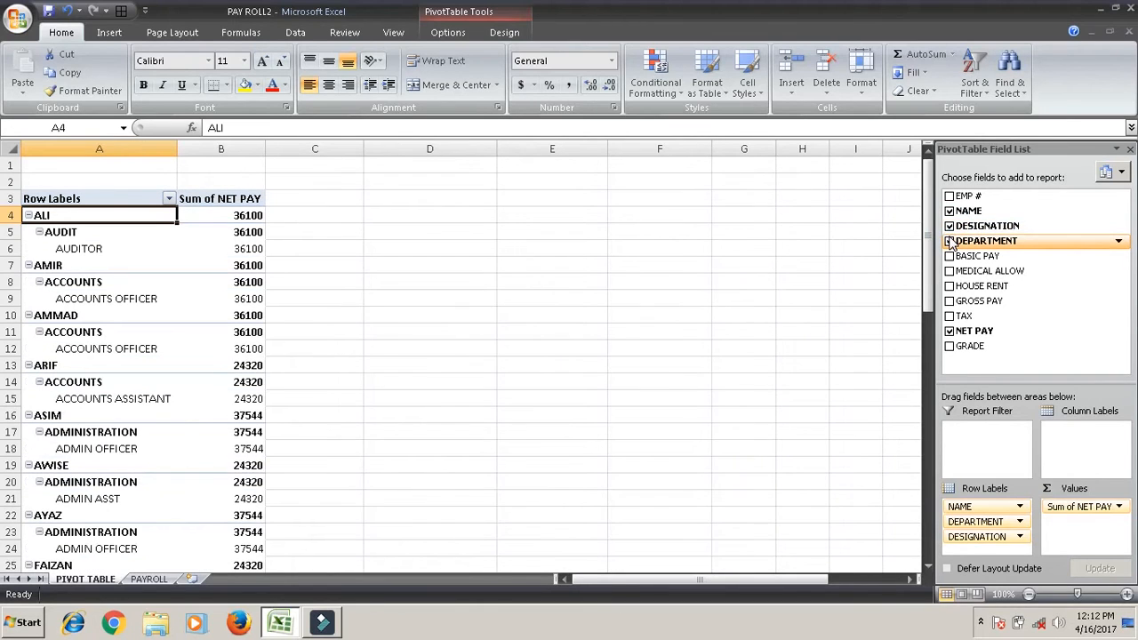
{"action": "left_click", "coordinate": [949, 241]}
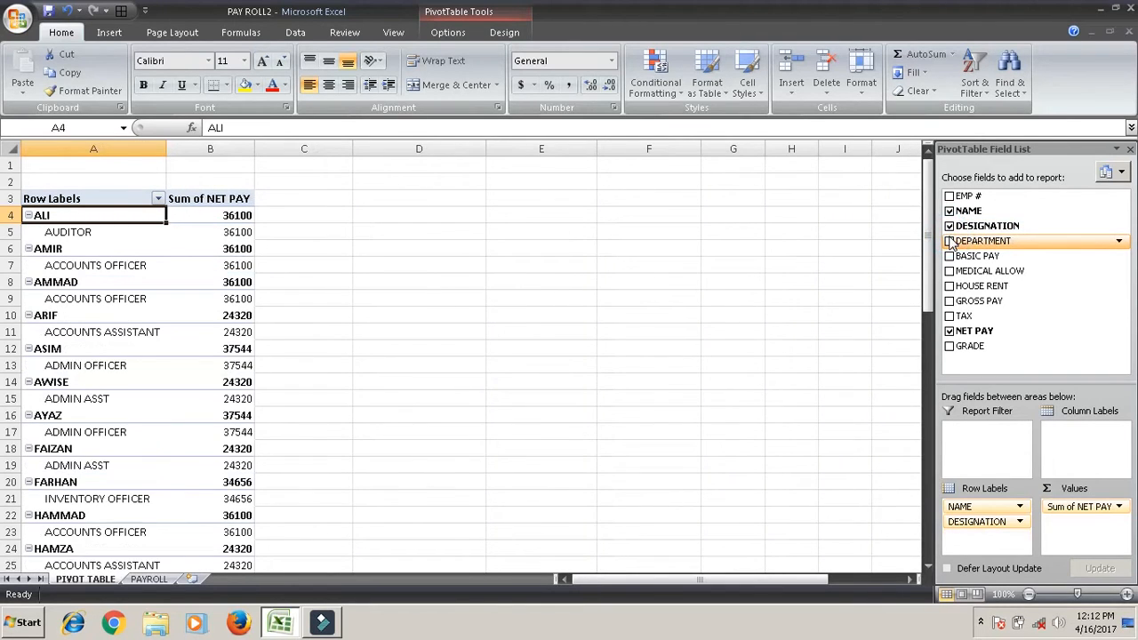
Make DEPARTMENT the only row label for the net pay sum by adding it and removing NAME and DESIGNATION.
{"action": "left_click", "coordinate": [950, 241]}
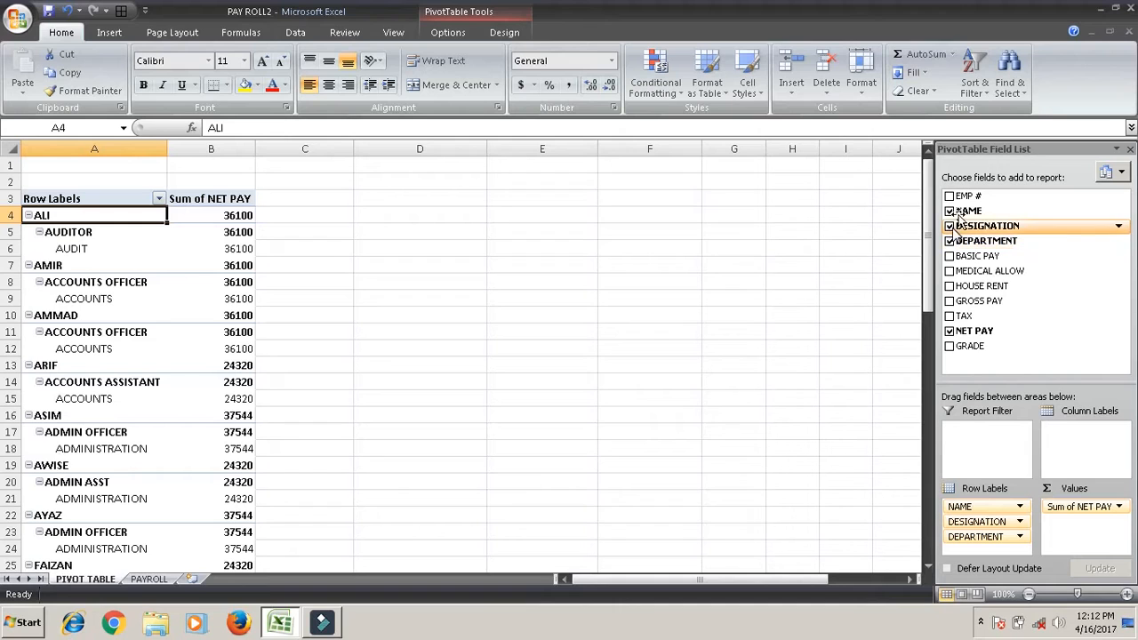
{"action": "left_click", "coordinate": [949, 211]}
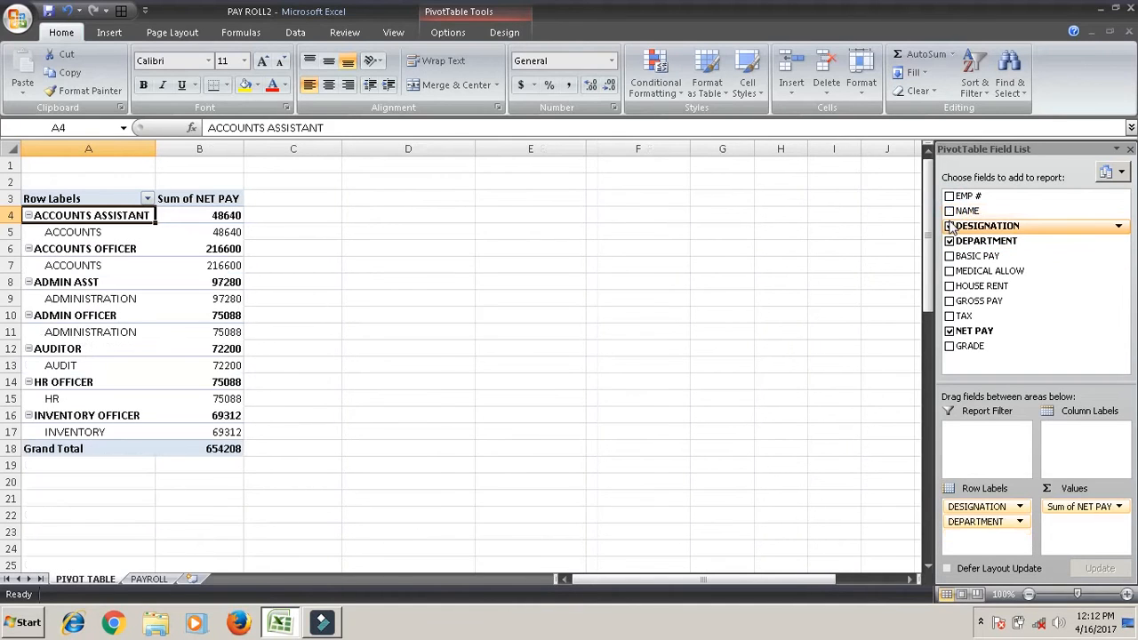
{"action": "left_click", "coordinate": [949, 226]}
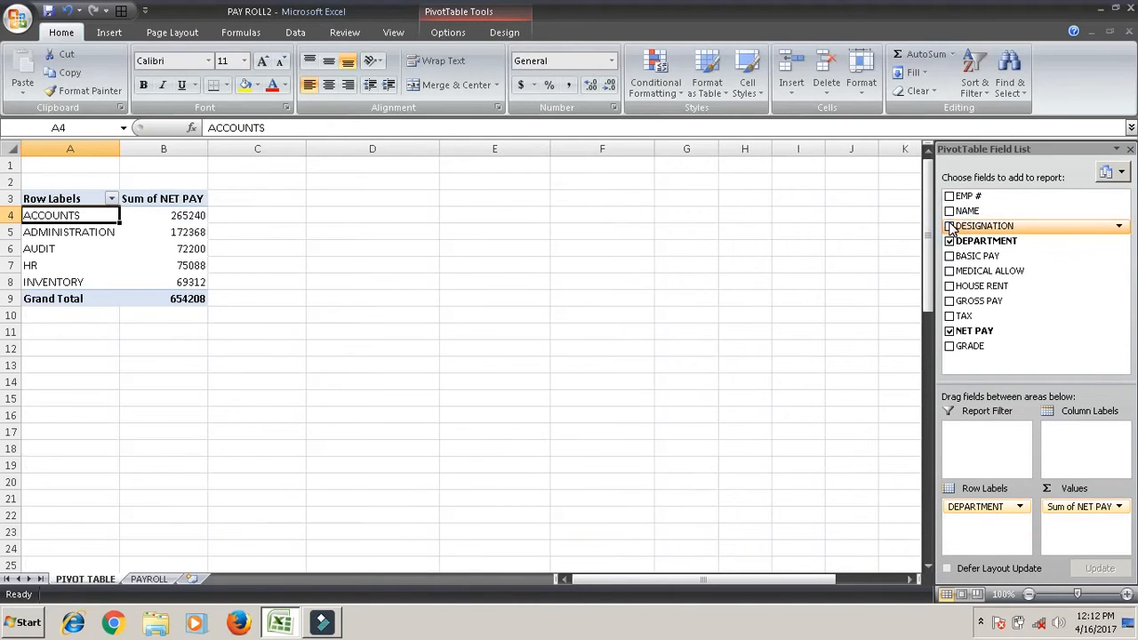
Review the summed net pay of each department from ACCOUNTS to INVENTORY.
{"action": "key", "text": "Right"}
{"action": "key", "text": "Left"}
{"action": "key", "text": "Right"}
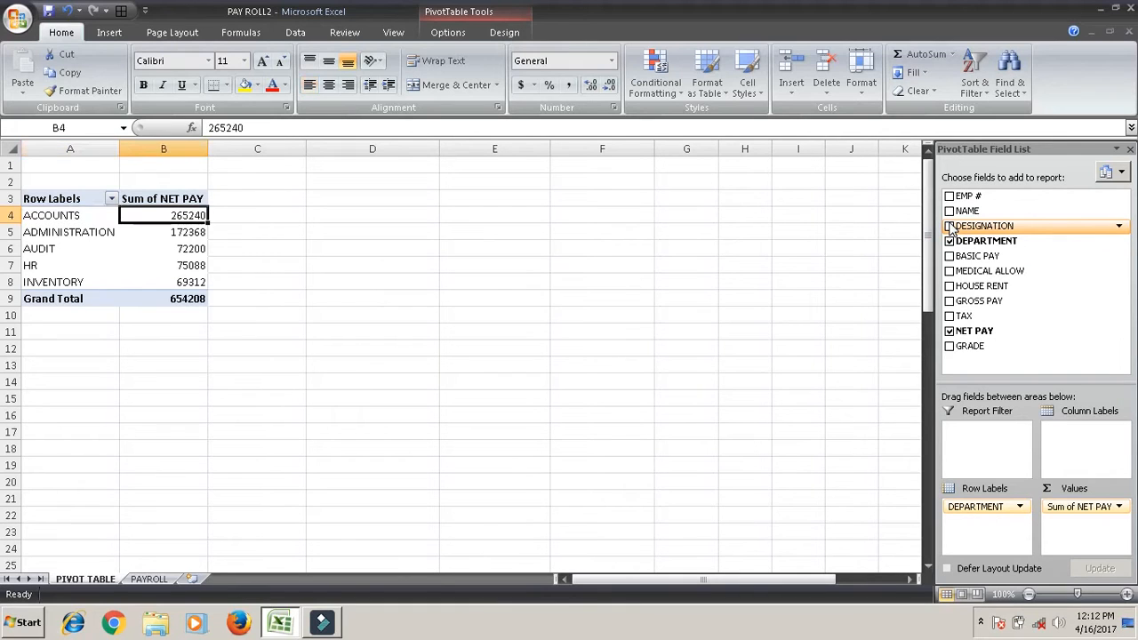
{"action": "key", "text": "Left"}
{"action": "key", "text": "Down"}
{"action": "key", "text": "Right"}
{"action": "key", "text": "Left"}
{"action": "key", "text": "Down"}
{"action": "key", "text": "Right"}
{"action": "key", "text": "Left"}
{"action": "key", "text": "Down"}
{"action": "key", "text": "Right"}
{"action": "key", "text": "Left"}
{"action": "key", "text": "Down"}
{"action": "key", "text": "Right"}
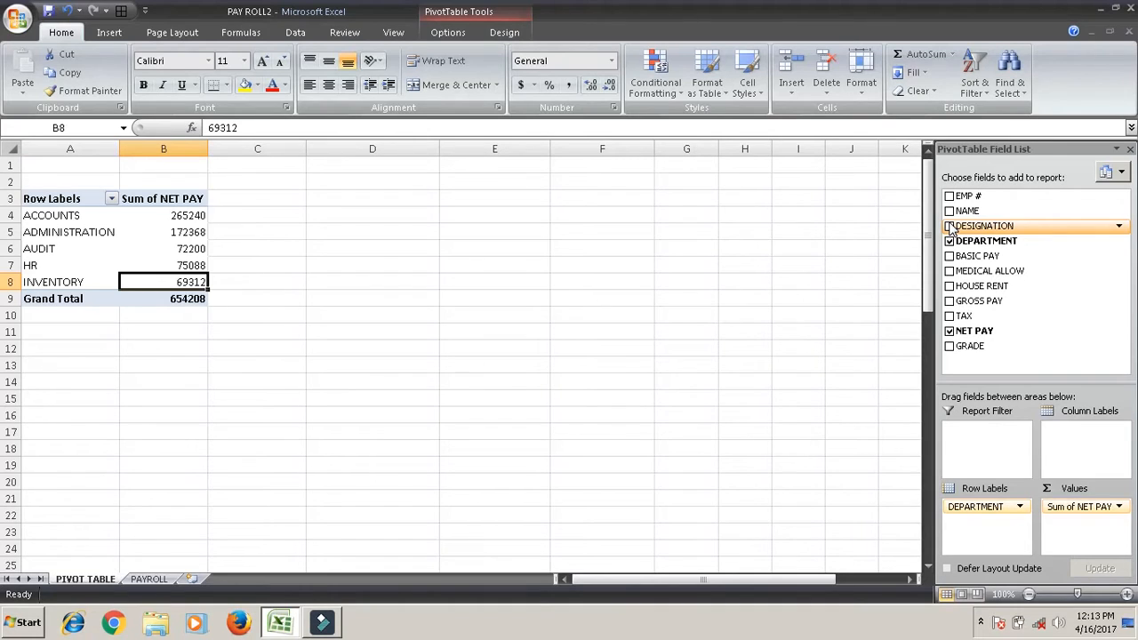
Replace DEPARTMENT with DESIGNATION as the only row label and check the net pay per designation.
{"action": "left_click", "coordinate": [950, 210]}
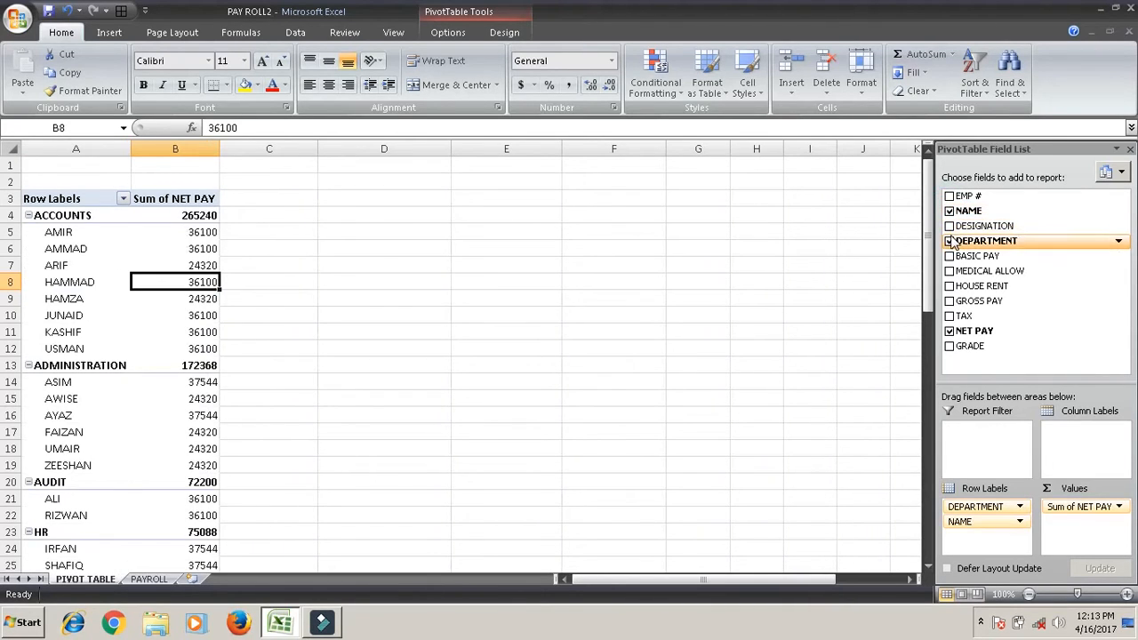
{"action": "left_click", "coordinate": [949, 241]}
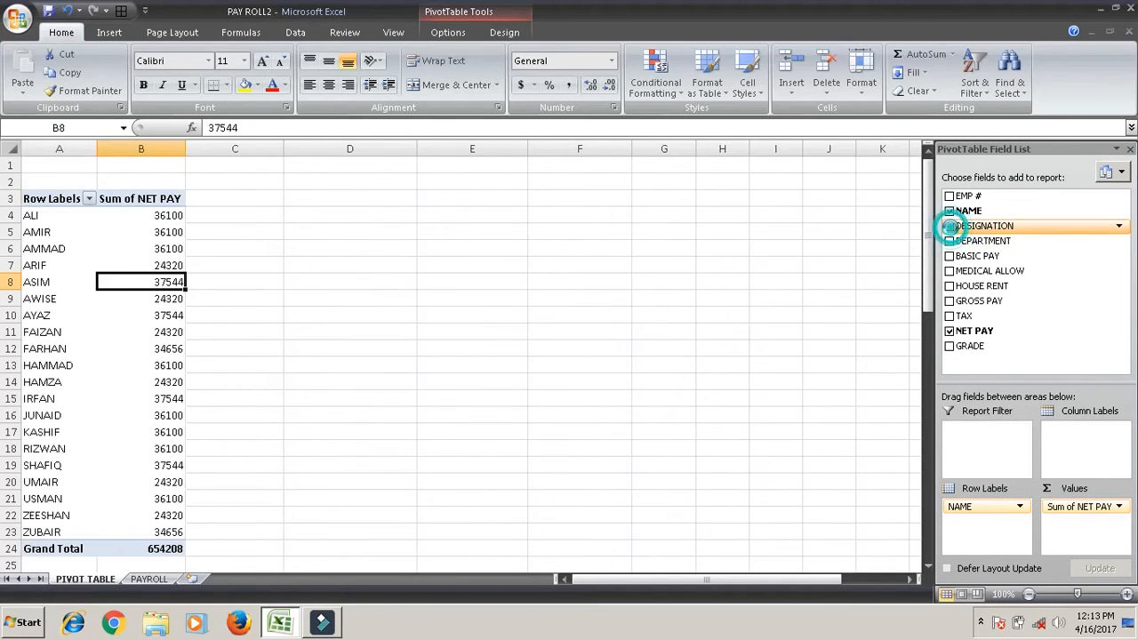
{"action": "left_click", "coordinate": [949, 226]}
{"action": "left_click", "coordinate": [949, 211]}
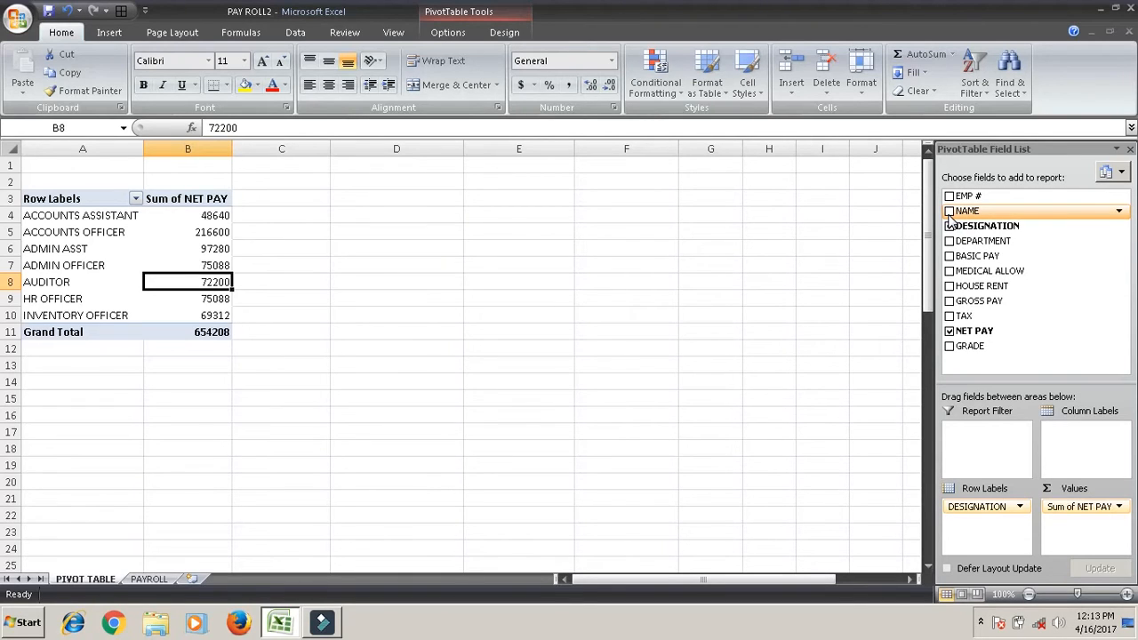
{"action": "key", "text": "Up"}
{"action": "key", "text": "Up"}
{"action": "key", "text": "Up"}
{"action": "key", "text": "Down"}
{"action": "key", "text": "Down"}
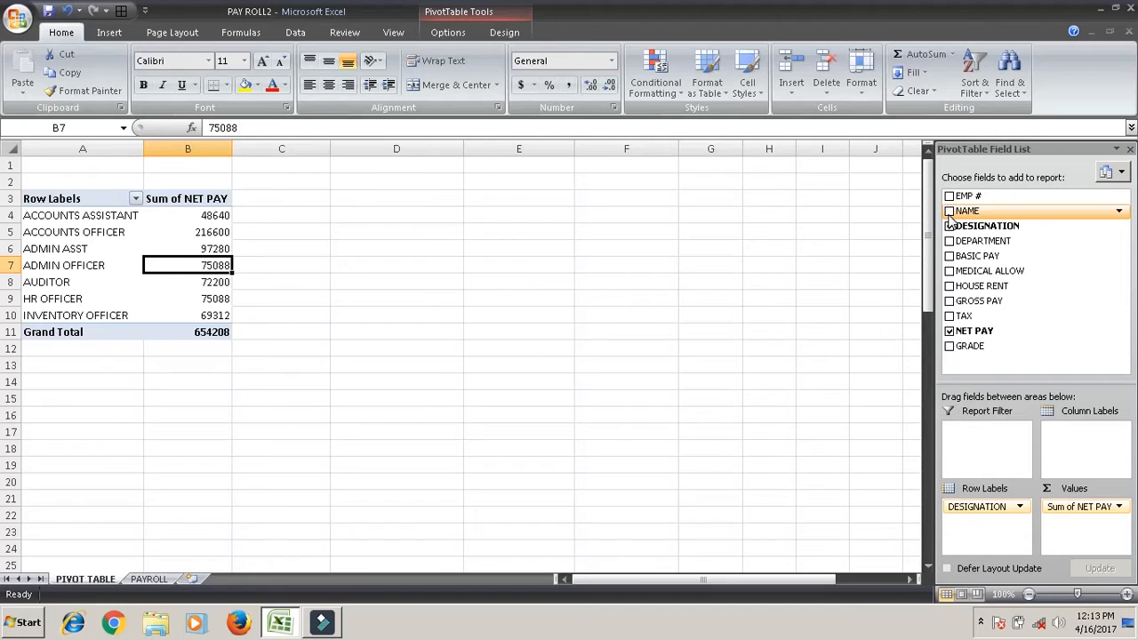
Add NAME below DESIGNATION in the row labels and check the net pay of the ACCOUNTS ASSISTANT group.
{"action": "left_click", "coordinate": [947, 211]}
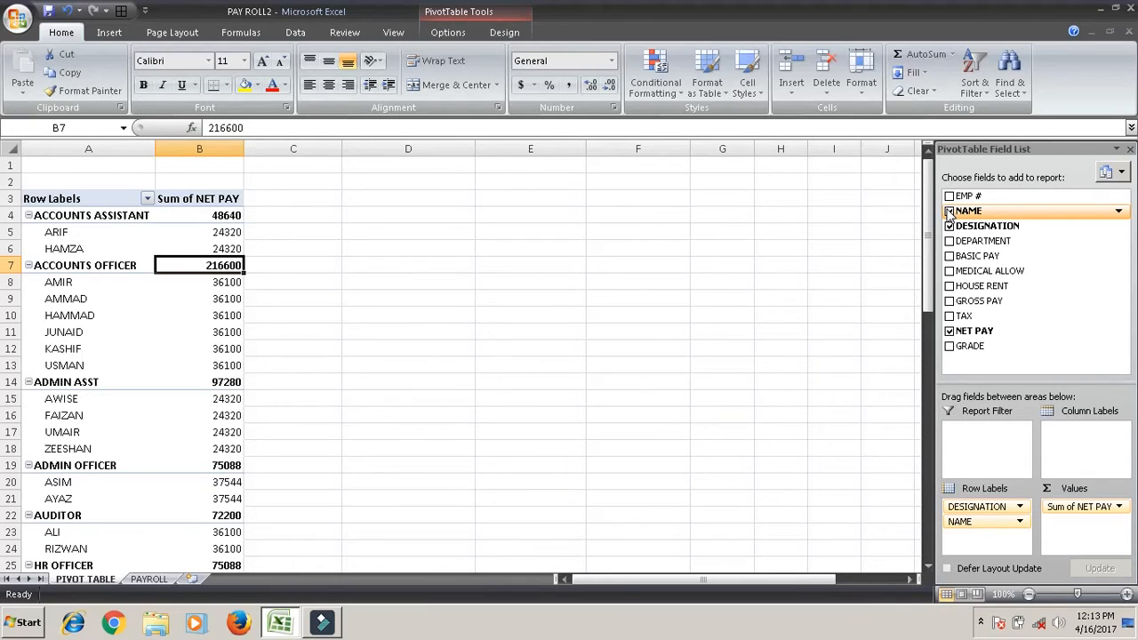
{"action": "key", "text": "Up"}
{"action": "key", "text": "Up"}
{"action": "key", "text": "Up"}
{"action": "key", "text": "Left"}
{"action": "key", "text": "Right"}
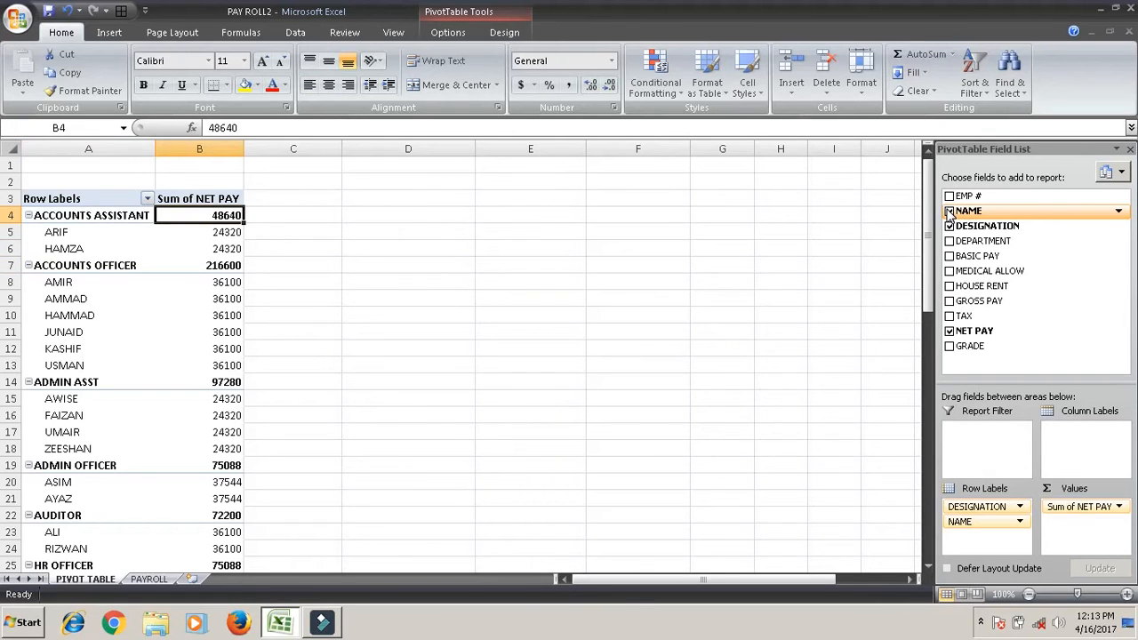
{"action": "key", "text": "Down"}
{"action": "key", "text": "Left"}
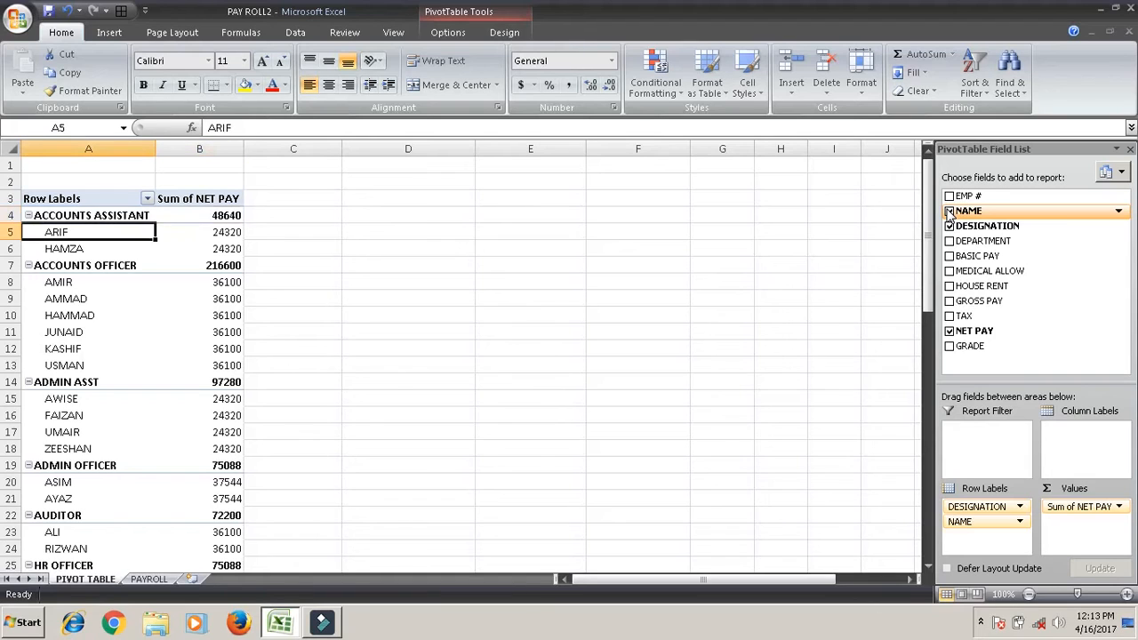
{"action": "key", "text": "Down"}
{"action": "key", "text": "Up"}
{"action": "key", "text": "Down"}
{"action": "key", "text": "Right"}
{"action": "key", "text": "Up"}
{"action": "key", "text": "Down"}
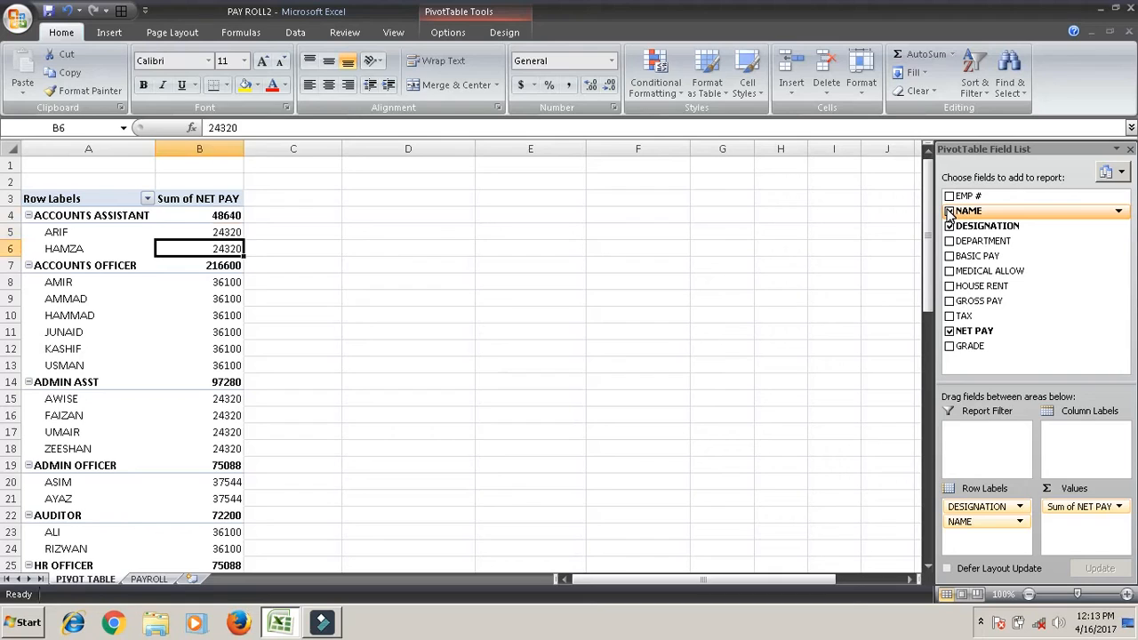
Review the employees' net pay under each designation from ACCOUNTS OFFICER down to the end of the PivotTable.
{"action": "key", "text": "Left"}
{"action": "key", "text": "Down"}
{"action": "key", "text": "Right"}
{"action": "key", "text": "Left"}
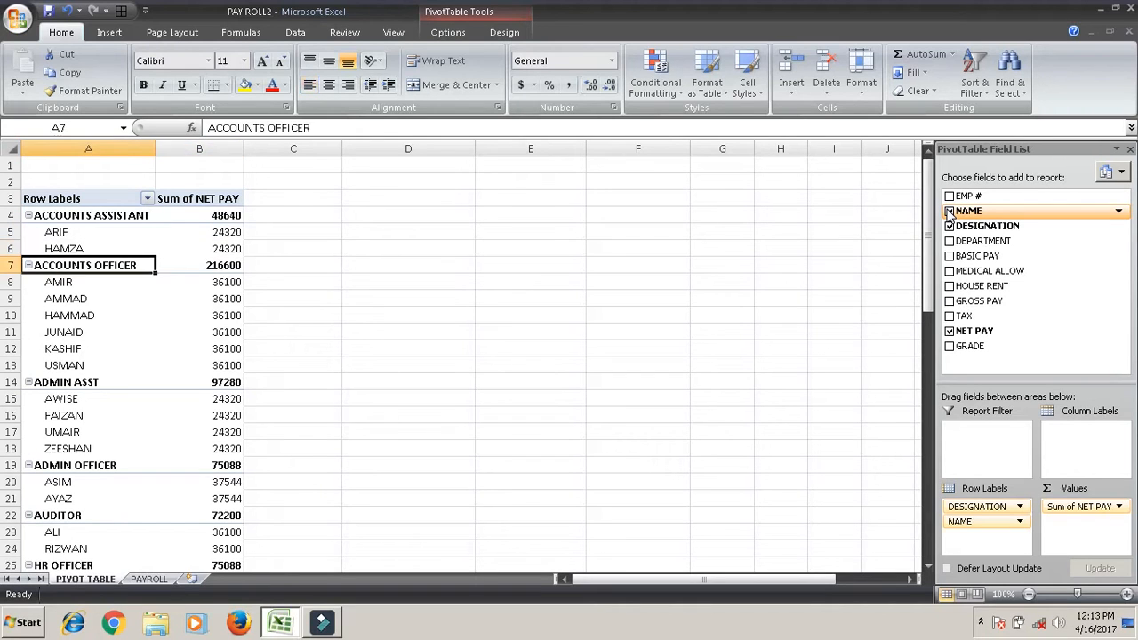
{"action": "key", "text": "Right"}
{"action": "key", "text": "Left"}
{"action": "key", "text": "Down"}
{"action": "key", "text": "Down"}
{"action": "key", "text": "Down"}
{"action": "key", "text": "Down"}
{"action": "key", "text": "Down"}
{"action": "key", "text": "Down"}
{"action": "key", "text": "Down"}
{"action": "key", "text": "Right"}
{"action": "key", "text": "Left"}
{"action": "key", "text": "Down"}
{"action": "key", "text": "Down"}
{"action": "key", "text": "Down"}
{"action": "key", "text": "Down"}
{"action": "key", "text": "Down"}
{"action": "key", "text": "Right"}
{"action": "key", "text": "Left"}
{"action": "key", "text": "Down"}
{"action": "key", "text": "Down"}
{"action": "key", "text": "Down"}
{"action": "key", "text": "Down"}
{"action": "key", "text": "Down"}
{"action": "key", "text": "Down"}
{"action": "key", "text": "Down"}
{"action": "key", "text": "Down"}
{"action": "key", "text": "Down"}
{"action": "key", "text": "Down"}
{"action": "key", "text": "Down"}
{"action": "key", "text": "Down"}
{"action": "key", "text": "Down"}
{"action": "key", "text": "Down"}
{"action": "key", "text": "Down"}
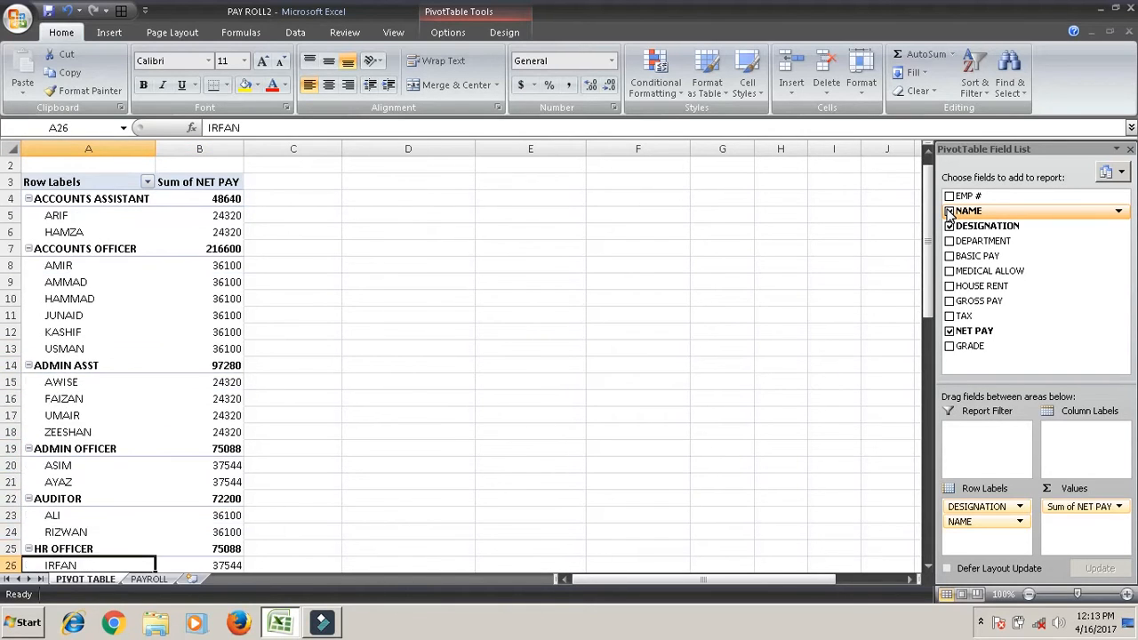
{"action": "key", "text": "Up"}
{"action": "key", "text": "Up"}
{"action": "key", "text": "Up"}
{"action": "key", "text": "Up"}
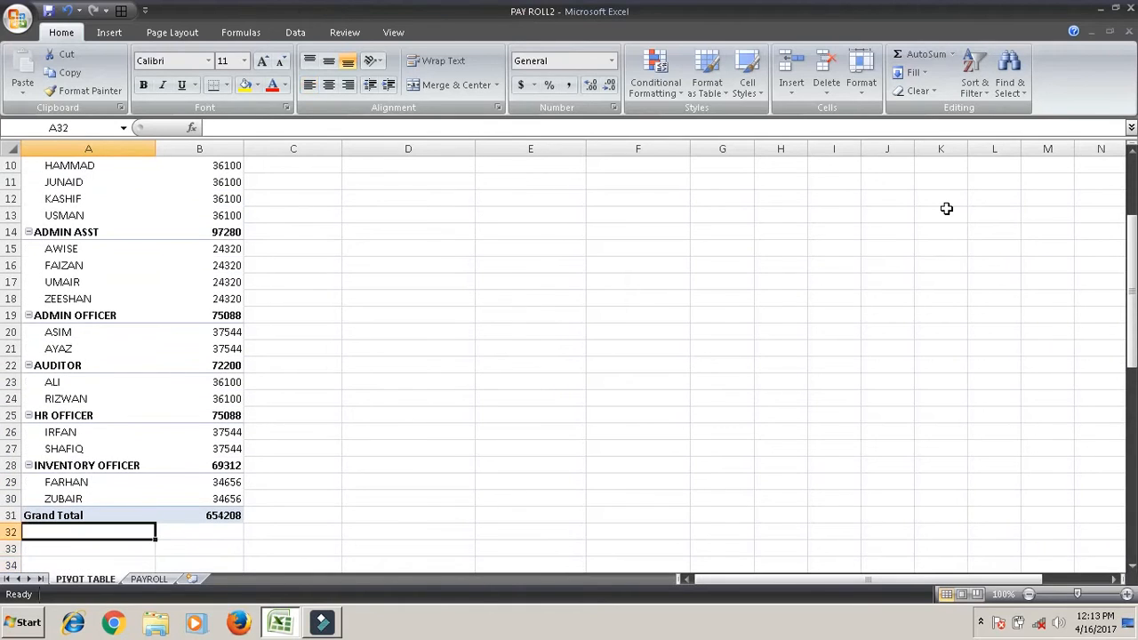
Select the ACCOUNTS ASSISTANT label at the top of the PivotTable and add DEPARTMENT below NAME in the row labels.
{"action": "key", "text": "Right"}
{"action": "key", "text": "Up"}
{"action": "key", "text": "Up"}
{"action": "key", "text": "Up"}
{"action": "key", "text": "Up"}
{"action": "key", "text": "Up"}
{"action": "key", "text": "Up"}
{"action": "key", "text": "Up"}
{"action": "key", "text": "Up"}
{"action": "key", "text": "Up"}
{"action": "key", "text": "Up"}
{"action": "key", "text": "Up"}
{"action": "key", "text": "Up"}
{"action": "key", "text": "Up"}
{"action": "key", "text": "Up"}
{"action": "key", "text": "Up"}
{"action": "key", "text": "Up"}
{"action": "key", "text": "Up"}
{"action": "key", "text": "Up"}
{"action": "key", "text": "Up"}
{"action": "key", "text": "Up"}
{"action": "key", "text": "Up"}
{"action": "key", "text": "Up"}
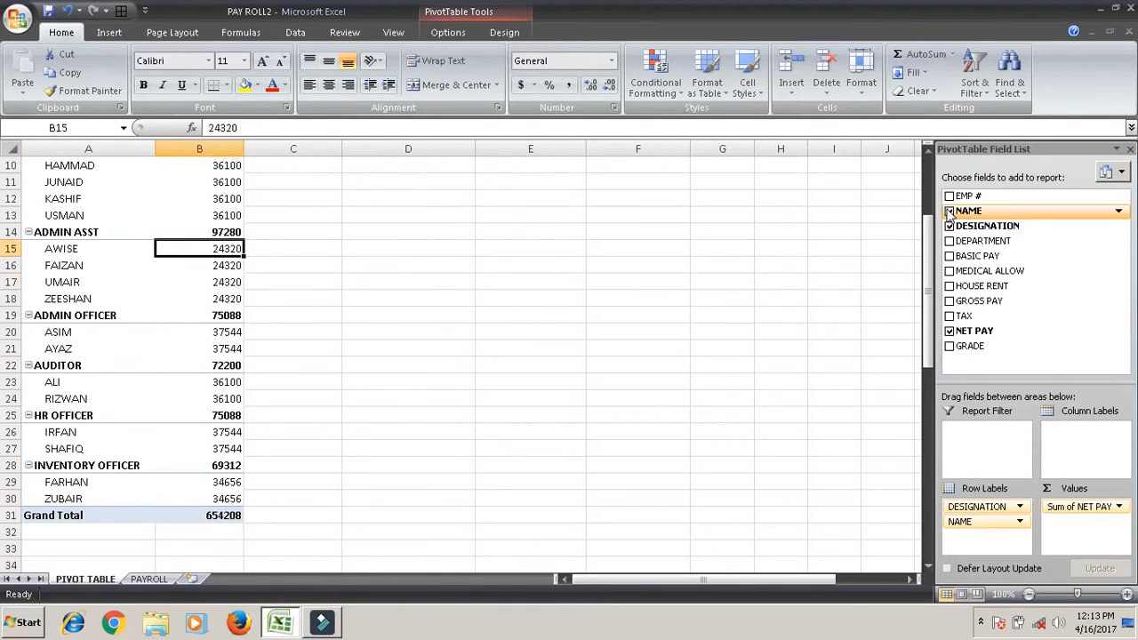
{"action": "key", "text": "Down"}
{"action": "key", "text": "Down"}
{"action": "key", "text": "Down"}
{"action": "key", "text": "Left"}
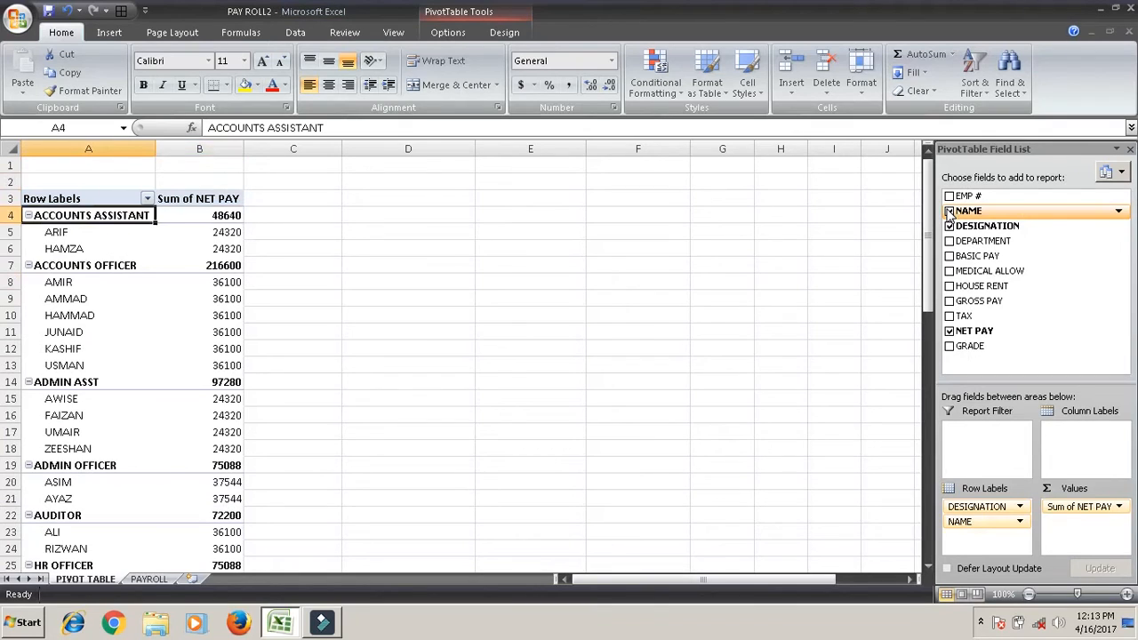
{"action": "key", "text": "Right"}
{"action": "key", "text": "Left"}
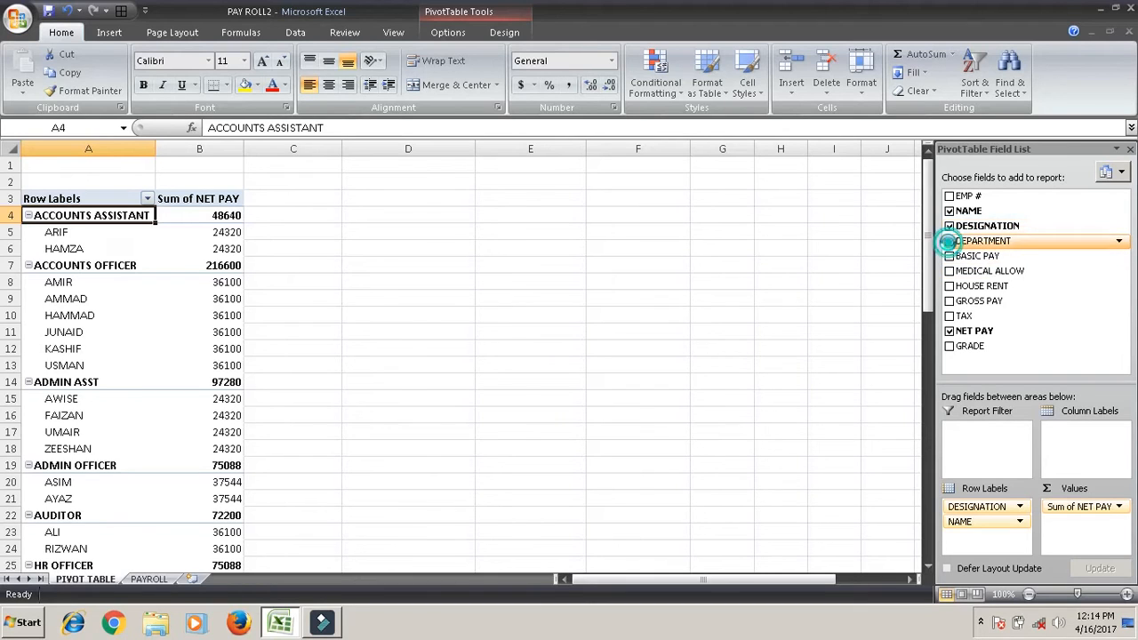
{"action": "left_click", "coordinate": [949, 241]}
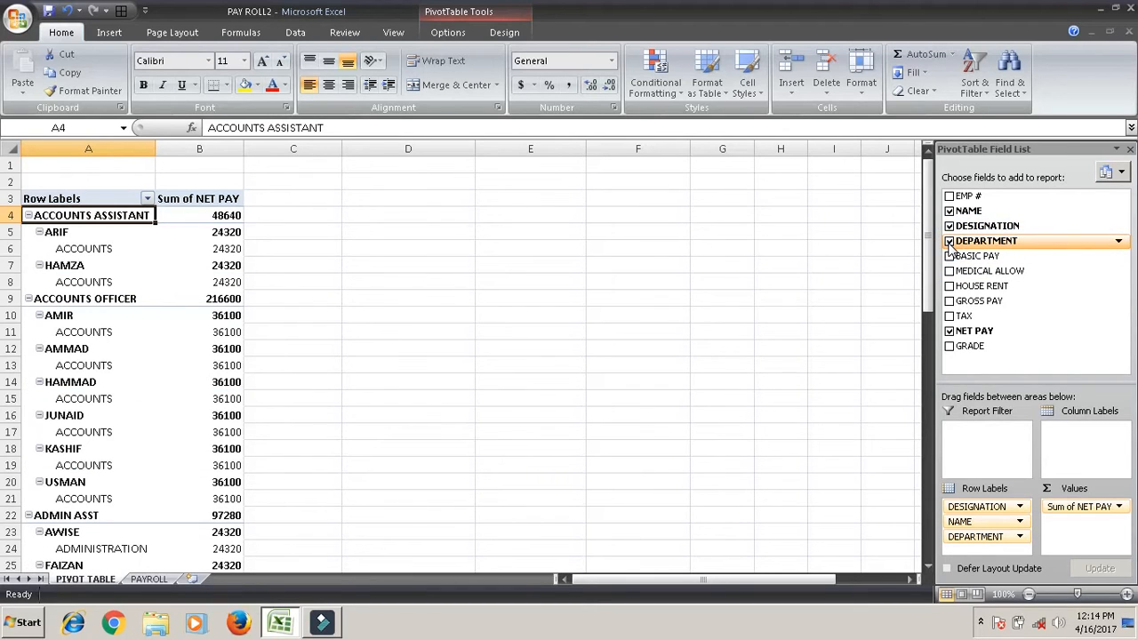
Check the department listed under each employee in the ACCOUNTS ASSISTANT group.
{"action": "key", "text": "Down"}
{"action": "key", "text": "Up"}
{"action": "key", "text": "Down"}
{"action": "key", "text": "Up"}
{"action": "key", "text": "Down"}
{"action": "key", "text": "Down"}
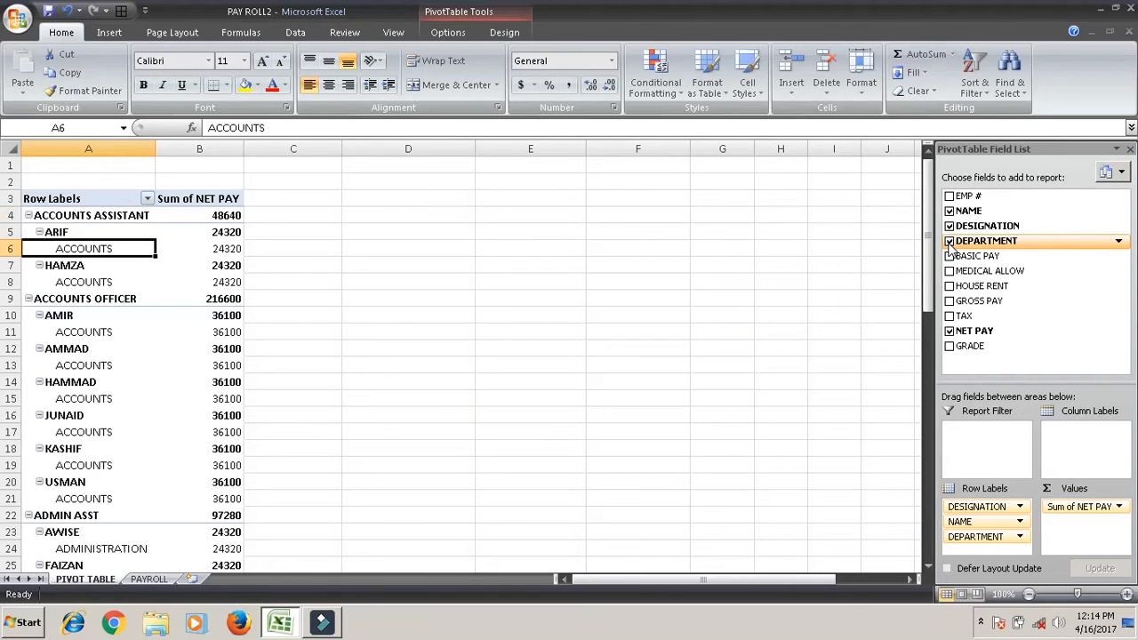
{"action": "key", "text": "Down"}
{"action": "key", "text": "Down"}
{"action": "key", "text": "Up"}
{"action": "key", "text": "Up"}
{"action": "key", "text": "Up"}
{"action": "key", "text": "Up"}
{"action": "key", "text": "Down"}
{"action": "key", "text": "Down"}
{"action": "key", "text": "Down"}
{"action": "key", "text": "Down"}
{"action": "key", "text": "Down"}
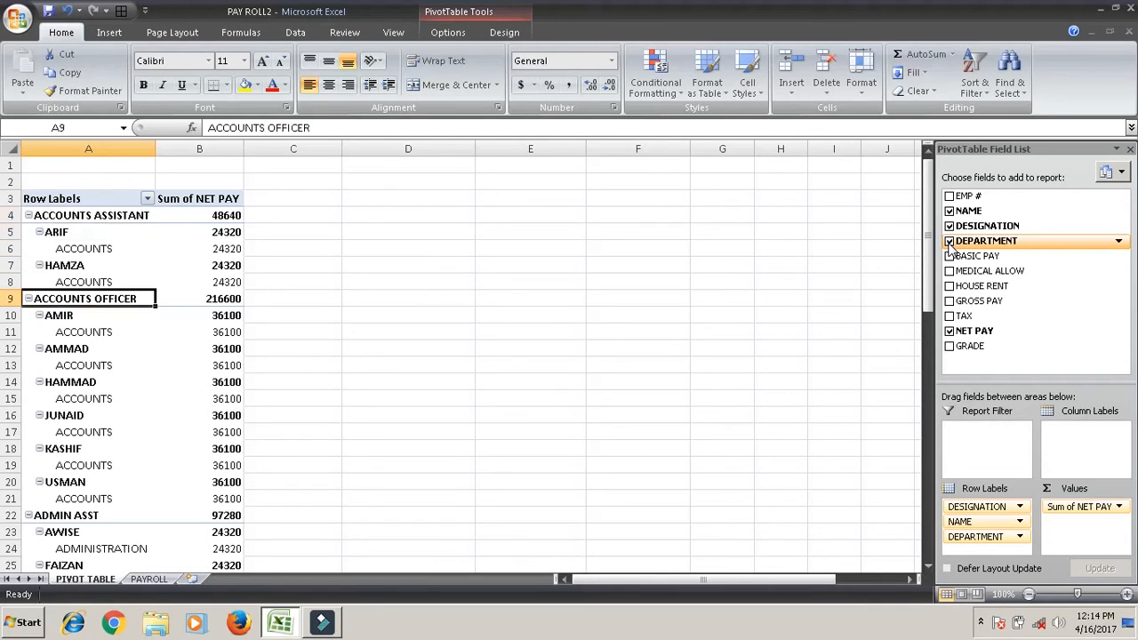
Review the employees of the ACCOUNTS OFFICER group together with their departments.
{"action": "key", "text": "Down"}
{"action": "key", "text": "Down"}
{"action": "key", "text": "Down"}
{"action": "key", "text": "Down"}
{"action": "key", "text": "Down"}
{"action": "key", "text": "Down"}
{"action": "key", "text": "Down"}
{"action": "key", "text": "Down"}
{"action": "key", "text": "Down"}
{"action": "key", "text": "Down"}
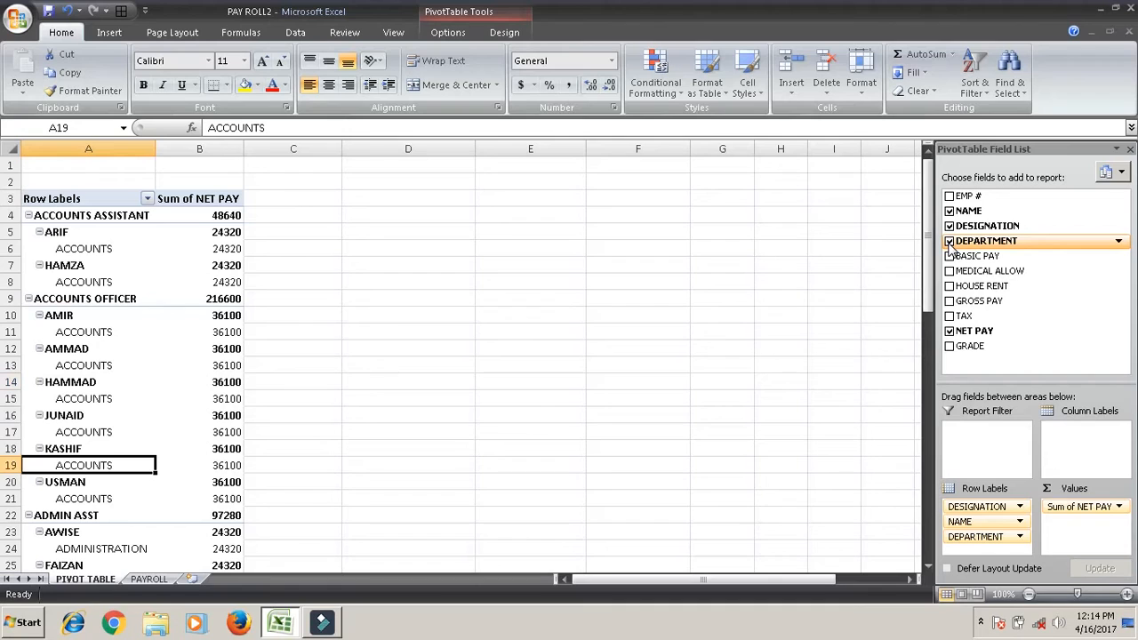
Take DESIGNATION out of the row labels and add it back as the last level below DEPARTMENT.
{"action": "left_click", "coordinate": [949, 227]}
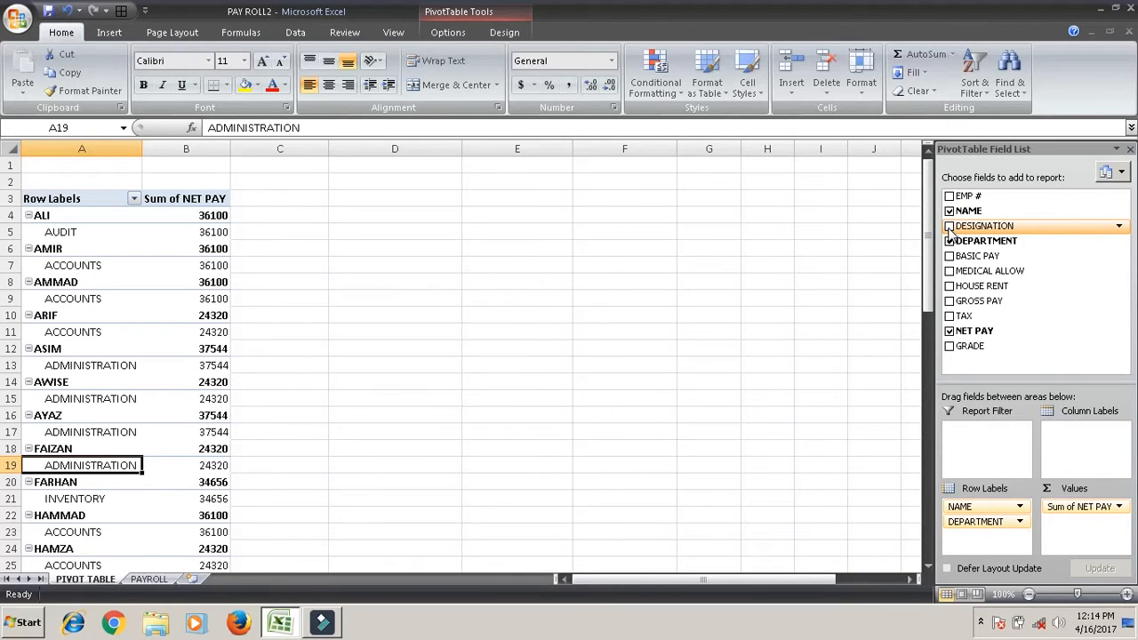
{"action": "left_click", "coordinate": [951, 227]}
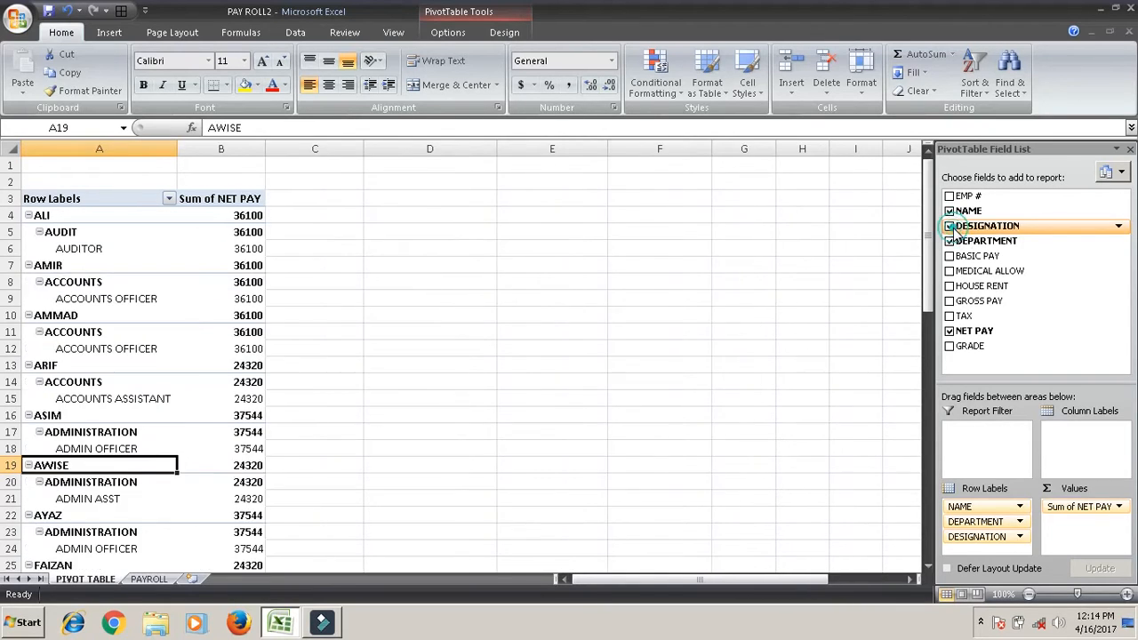
Try adding BASIC PAY as a second summed value beside NET PAY.
{"action": "left_click", "coordinate": [949, 256]}
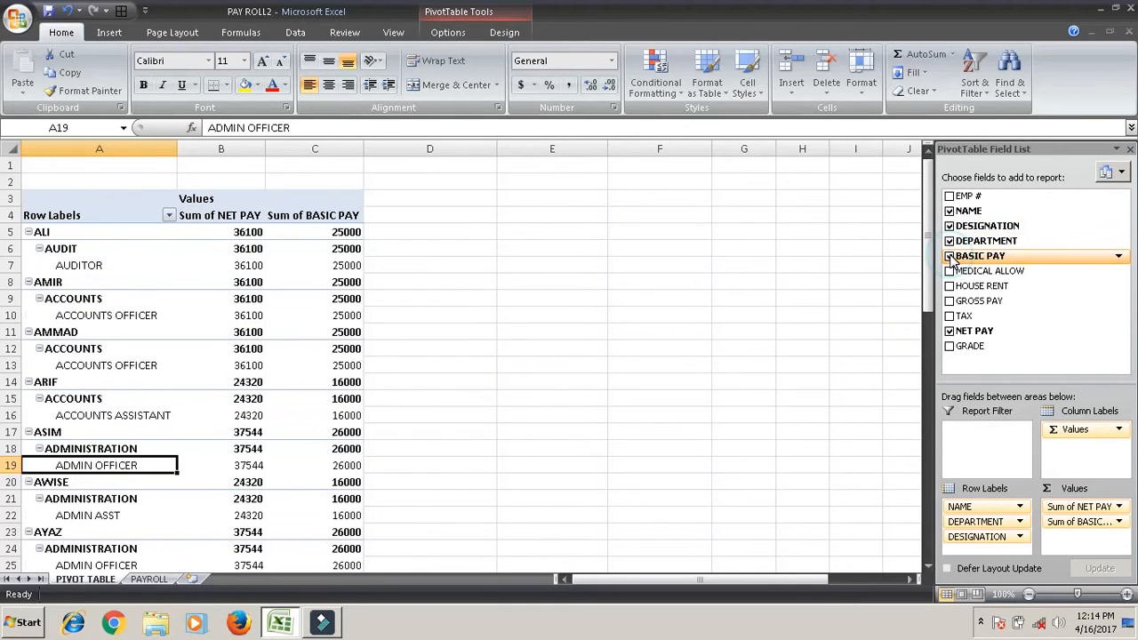
{"action": "left_click", "coordinate": [949, 256]}
{"action": "left_click", "coordinate": [949, 256]}
{"action": "left_click", "coordinate": [950, 256]}
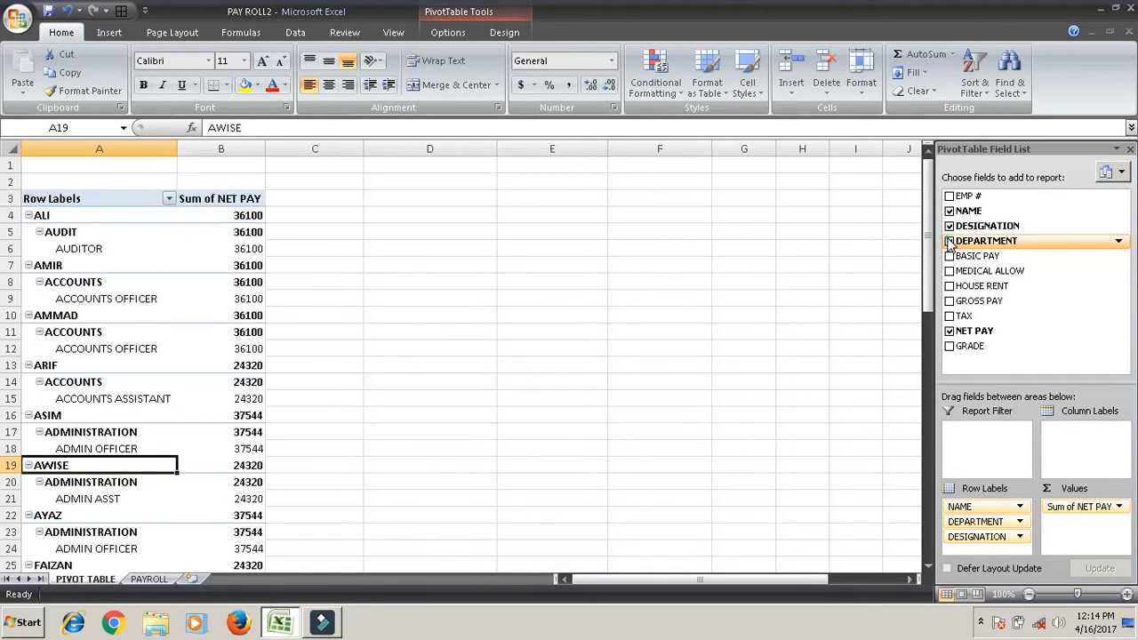
Remove and re-add DEPARTMENT as the last row label, and move it to the column labels.
{"action": "left_click", "coordinate": [950, 241]}
{"action": "left_click", "coordinate": [949, 241]}
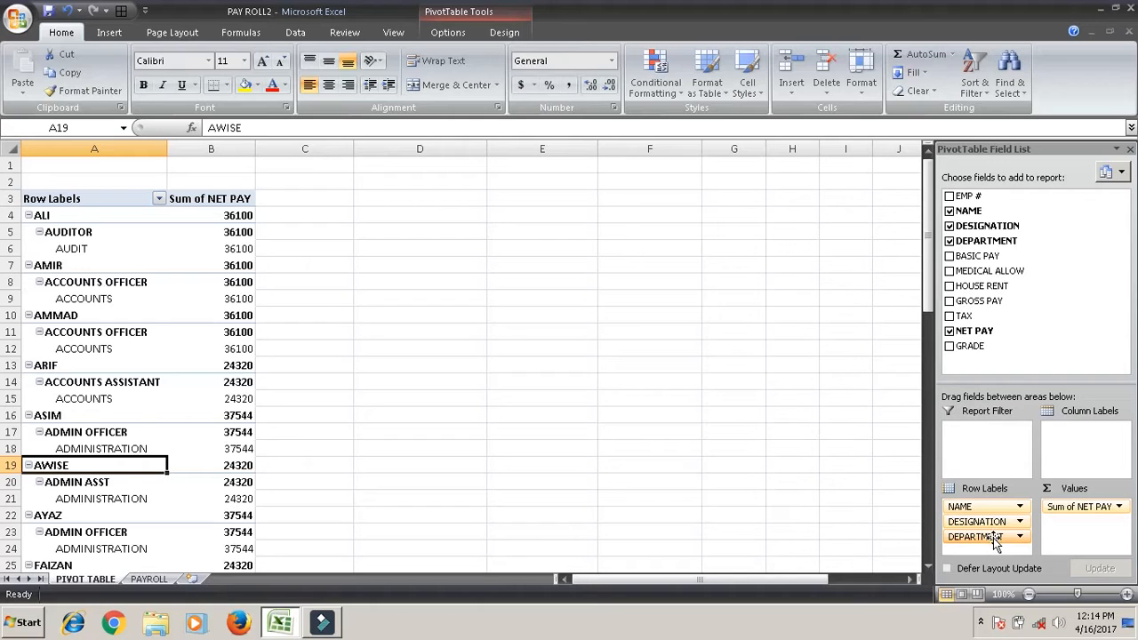
{"action": "left_click_drag", "start_coordinate": [993, 538], "coordinate": [1091, 436]}
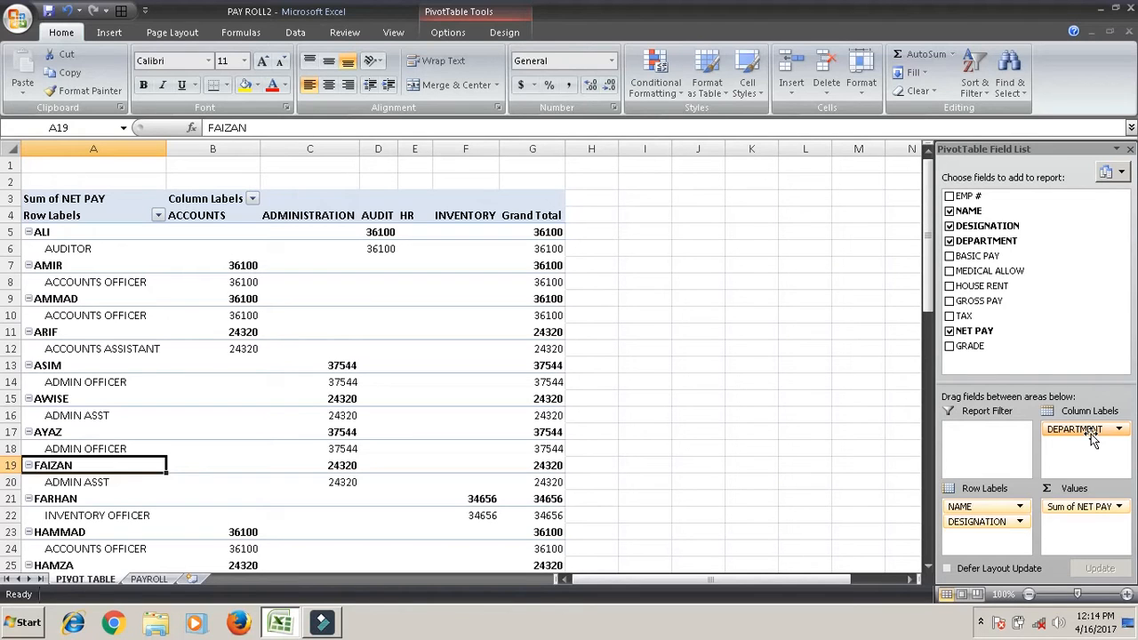
Examine the department column headings from ACCOUNTS to INVENTORY across the PivotTable.
{"action": "key", "text": "Up"}
{"action": "key", "text": "Up"}
{"action": "key", "text": "Up"}
{"action": "key", "text": "Up"}
{"action": "key", "text": "Up"}
{"action": "key", "text": "Up"}
{"action": "key", "text": "Up"}
{"action": "key", "text": "Up"}
{"action": "key", "text": "Up"}
{"action": "key", "text": "Up"}
{"action": "key", "text": "Up"}
{"action": "key", "text": "Up"}
{"action": "key", "text": "Up"}
{"action": "key", "text": "Up"}
{"action": "key", "text": "Up"}
{"action": "key", "text": "Right"}
{"action": "key", "text": "Right"}
{"action": "key", "text": "Right"}
{"action": "key", "text": "Right"}
{"action": "key", "text": "Right"}
{"action": "key", "text": "Right"}
{"action": "key", "text": "Left"}
{"action": "key", "text": "Left"}
{"action": "key", "text": "Down"}
{"action": "key", "text": "Up"}
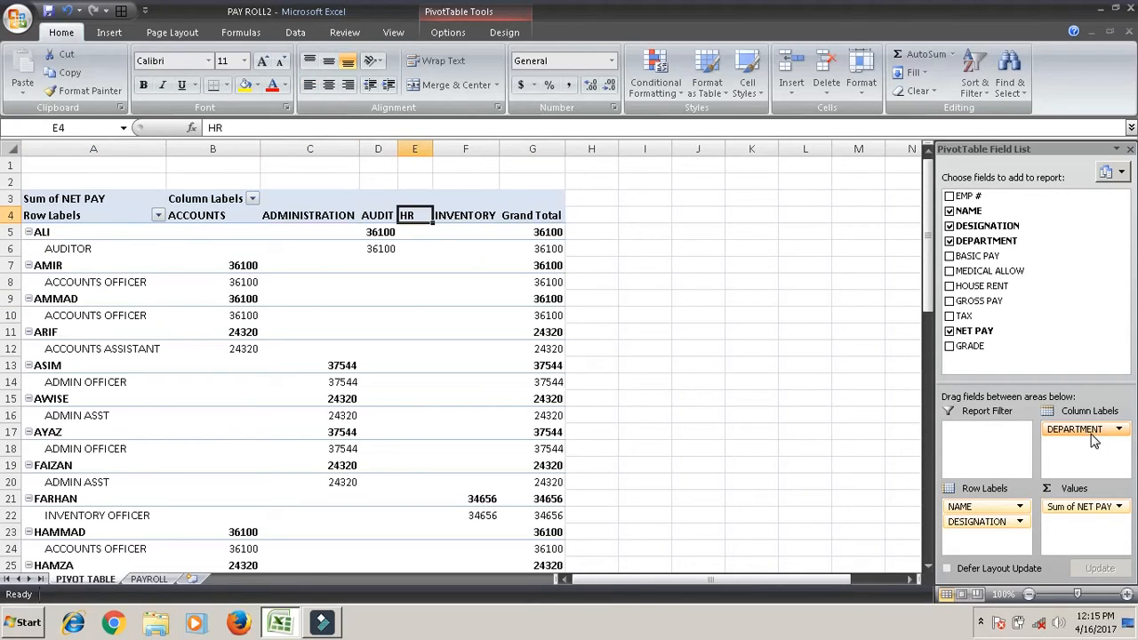
Review the employees' net pay down the AUDIT and ADMINISTRATION columns.
{"action": "key", "text": "Left"}
{"action": "key", "text": "Down"}
{"action": "key", "text": "Down"}
{"action": "key", "text": "Down"}
{"action": "key", "text": "Down"}
{"action": "key", "text": "Down"}
{"action": "key", "text": "Down"}
{"action": "key", "text": "Down"}
{"action": "key", "text": "Down"}
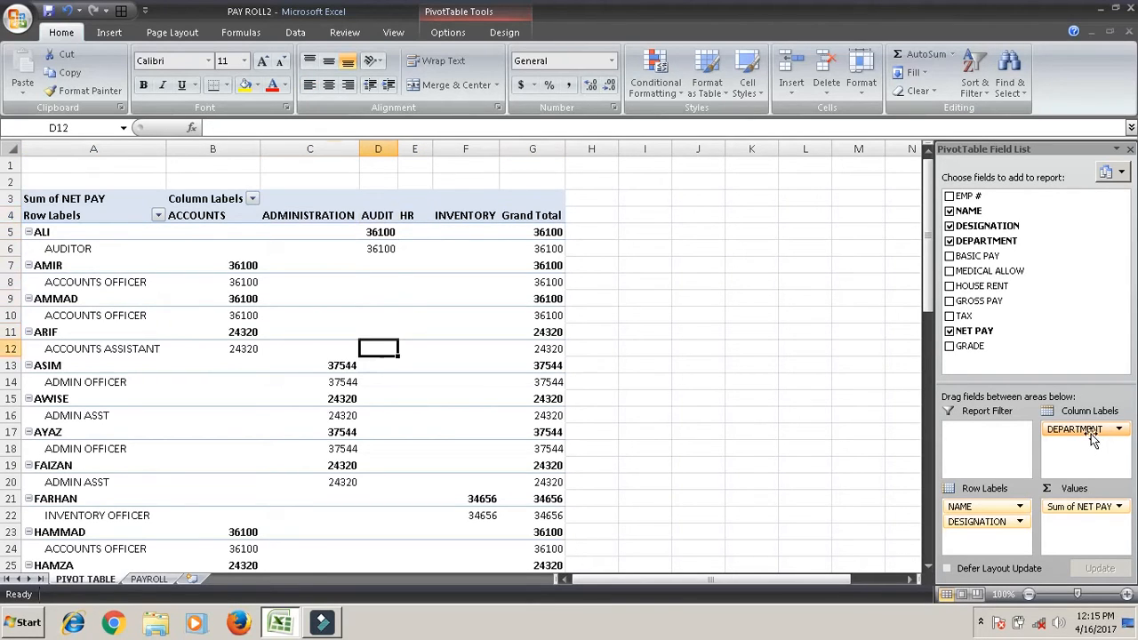
{"action": "key", "text": "Left"}
{"action": "key", "text": "Down"}
{"action": "key", "text": "Down"}
{"action": "key", "text": "Down"}
{"action": "key", "text": "Down"}
{"action": "key", "text": "Down"}
{"action": "key", "text": "Down"}
{"action": "key", "text": "Down"}
{"action": "key", "text": "Down"}
{"action": "key", "text": "Down"}
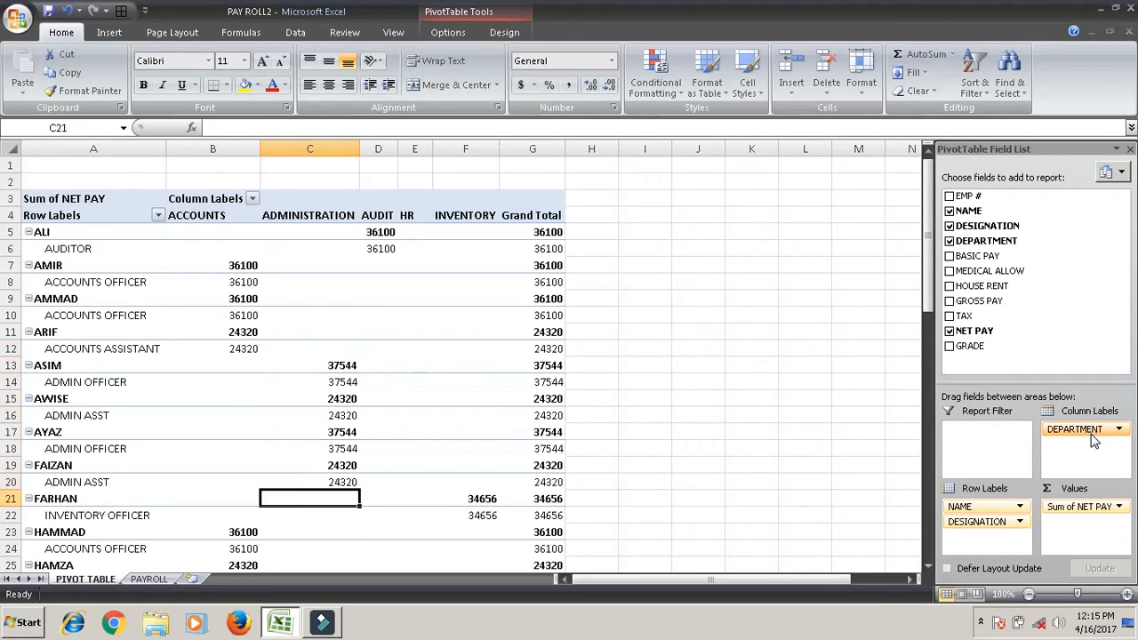
{"action": "key", "text": "Down"}
{"action": "key", "text": "Down"}
{"action": "key", "text": "Down"}
{"action": "key", "text": "Down"}
{"action": "key", "text": "Down"}
{"action": "key", "text": "Down"}
{"action": "key", "text": "Down"}
{"action": "key", "text": "Down"}
{"action": "key", "text": "Down"}
{"action": "key", "text": "Down"}
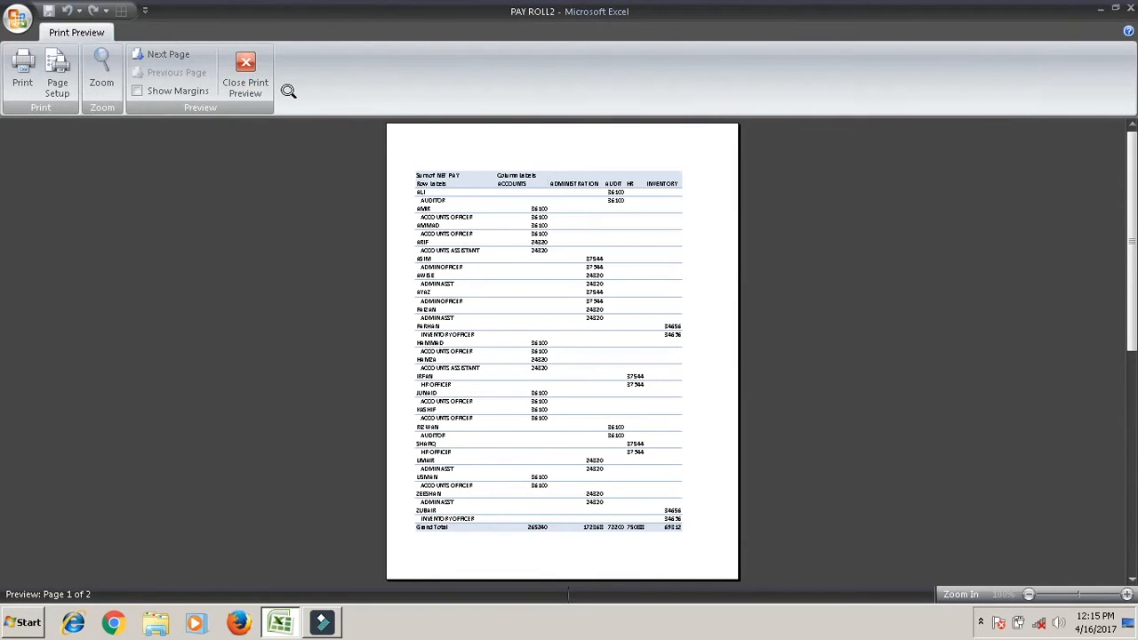
Zoom into the print preview, review its first page down to the Grand Total row and close the preview.
{"action": "left_click", "coordinate": [110, 68]}
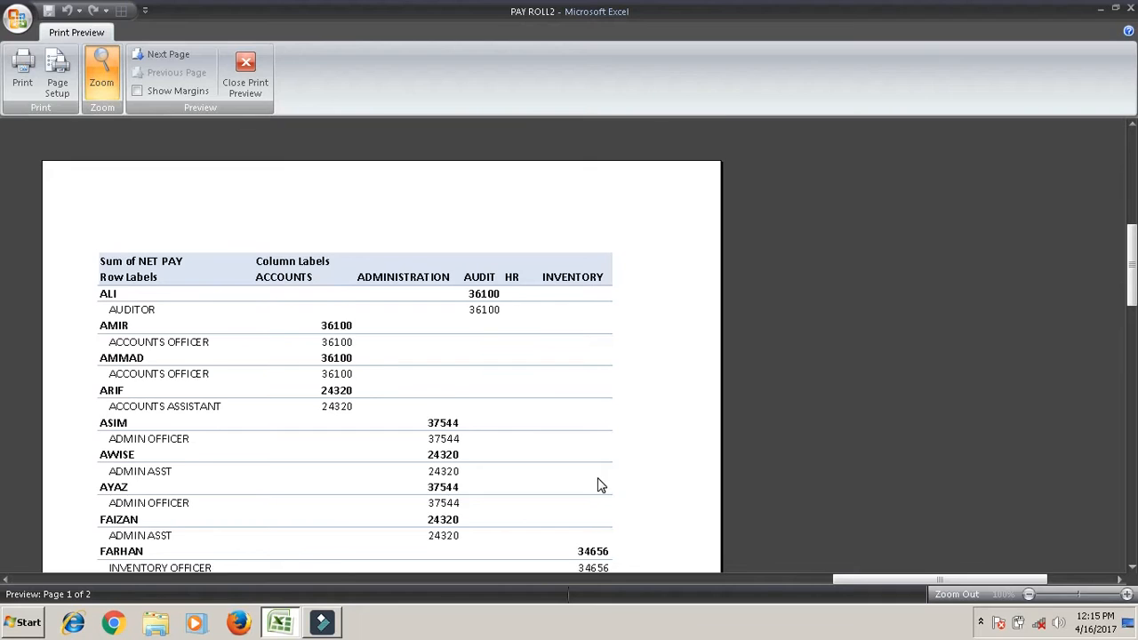
{"action": "scroll", "coordinate": [599, 483], "scroll_direction": "down", "scroll_amount": 1}
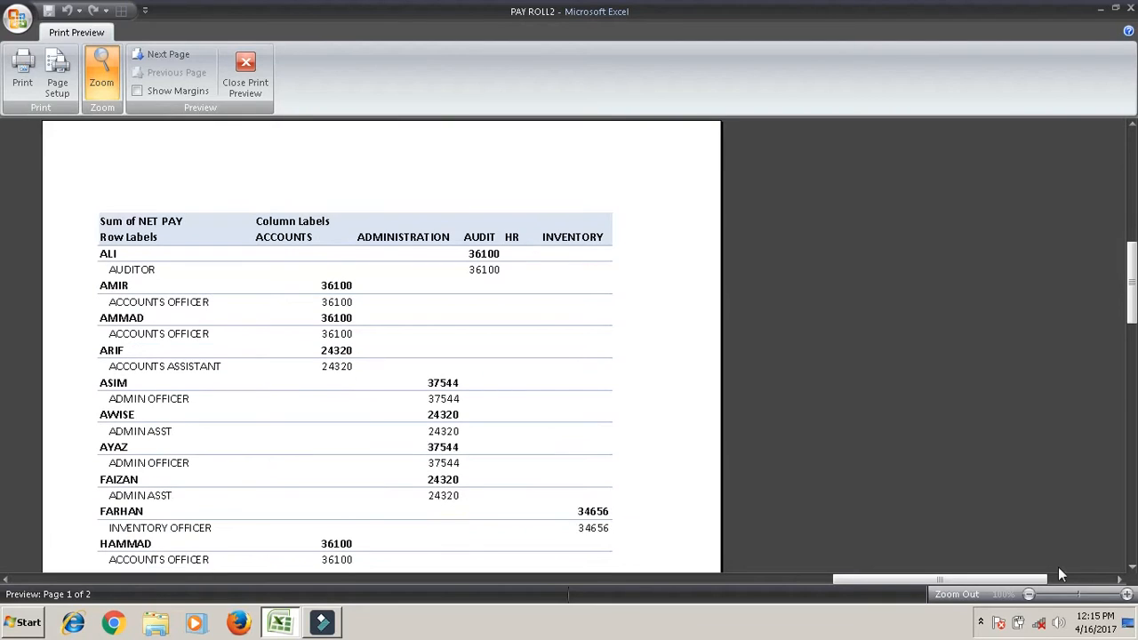
{"action": "left_click", "coordinate": [1129, 567]}
{"action": "left_click", "coordinate": [1129, 567]}
{"action": "left_click", "coordinate": [1129, 568]}
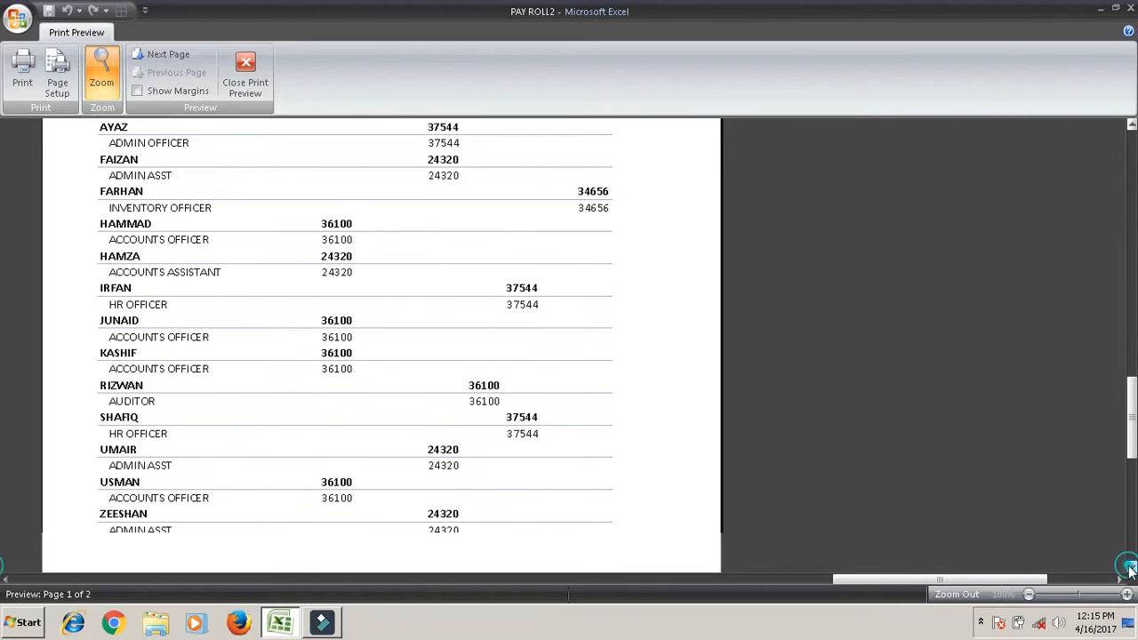
{"action": "left_click", "coordinate": [1129, 567]}
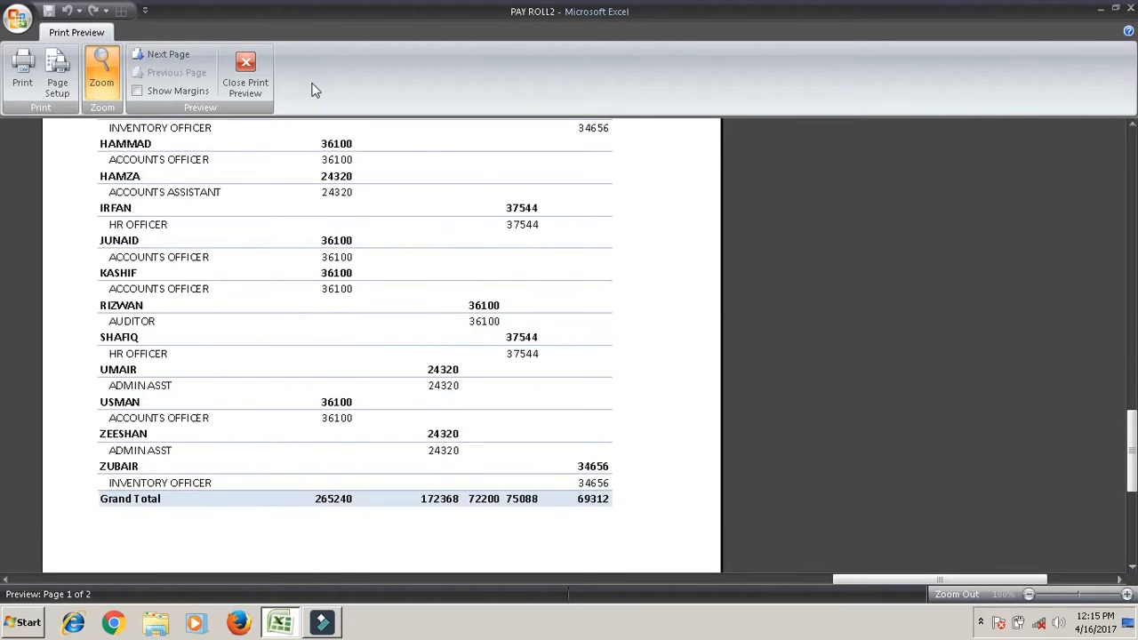
{"action": "left_click", "coordinate": [257, 61]}
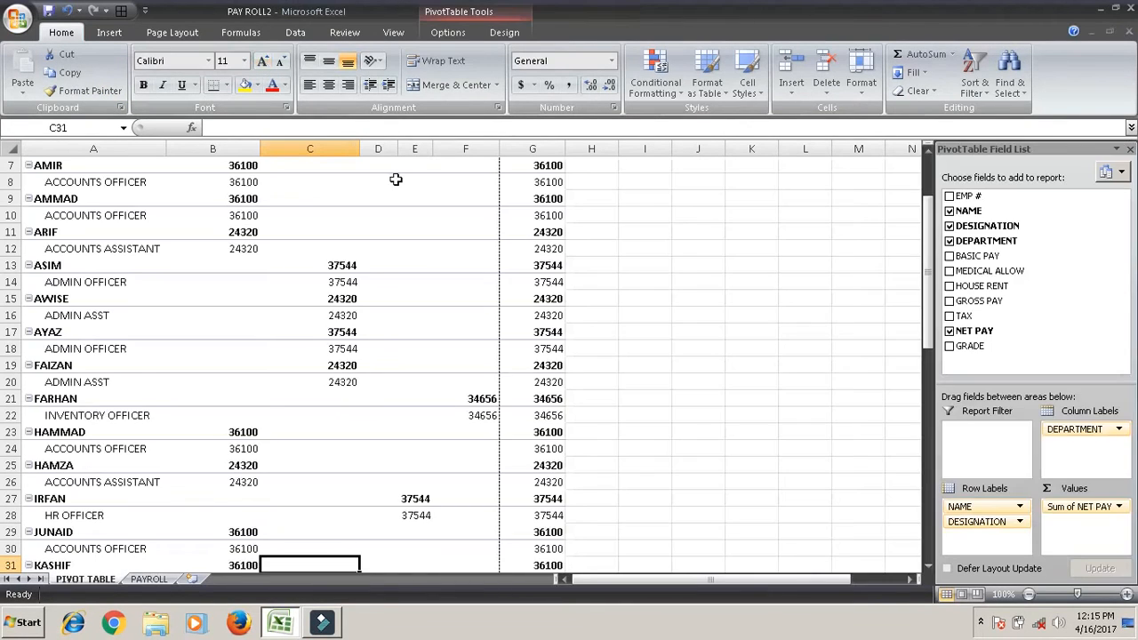
Select the first employee's label at the top of the PivotTable and move DEPARTMENT from the column labels to below DESIGNATION in the row labels.
{"action": "key", "text": "Up"}
{"action": "key", "text": "Up"}
{"action": "key", "text": "Up"}
{"action": "key", "text": "Up"}
{"action": "key", "text": "Up"}
{"action": "key", "text": "Up"}
{"action": "key", "text": "Up"}
{"action": "key", "text": "Up"}
{"action": "key", "text": "Up"}
{"action": "key", "text": "Up"}
{"action": "key", "text": "Up"}
{"action": "key", "text": "Up"}
{"action": "key", "text": "Left"}
{"action": "key", "text": "Left"}
{"action": "key", "text": "Left"}
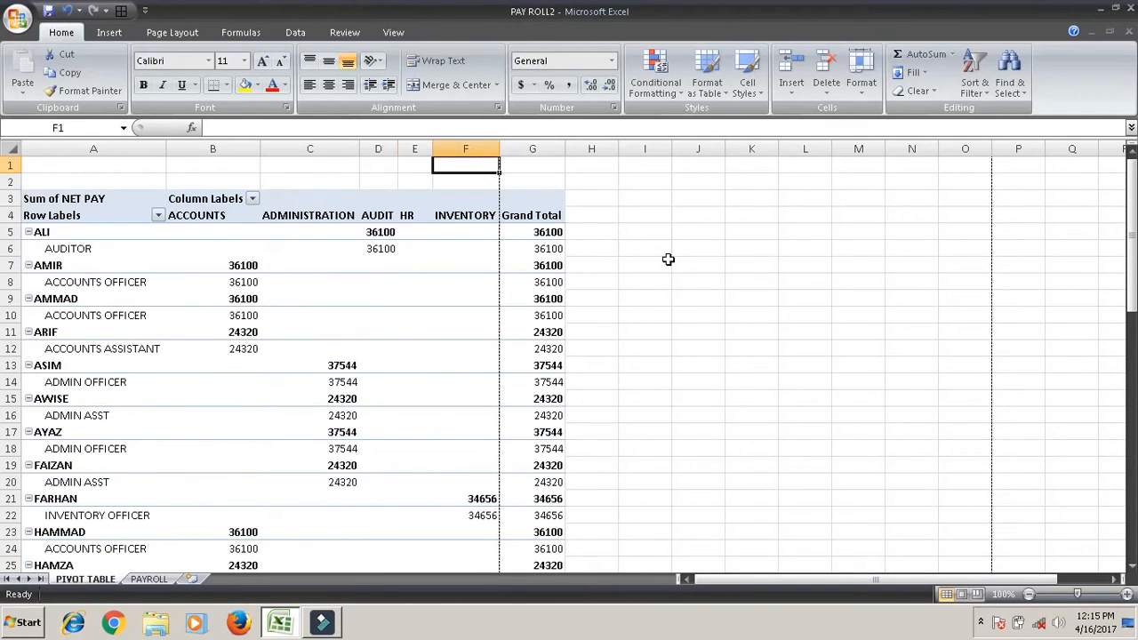
{"action": "key", "text": "Left"}
{"action": "key", "text": "Down"}
{"action": "key", "text": "Down"}
{"action": "key", "text": "Down"}
{"action": "key", "text": "Down"}
{"action": "key", "text": "Left"}
{"action": "key", "text": "Left"}
{"action": "key", "text": "Left"}
{"action": "key", "text": "Left"}
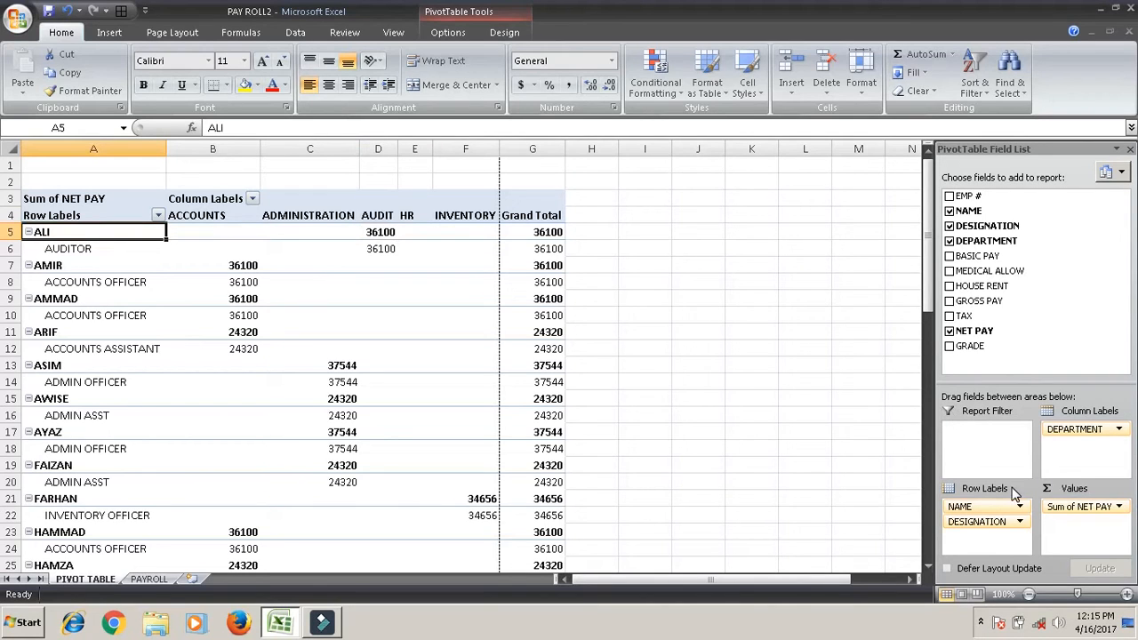
{"action": "left_click_drag", "start_coordinate": [1072, 433], "coordinate": [990, 540]}
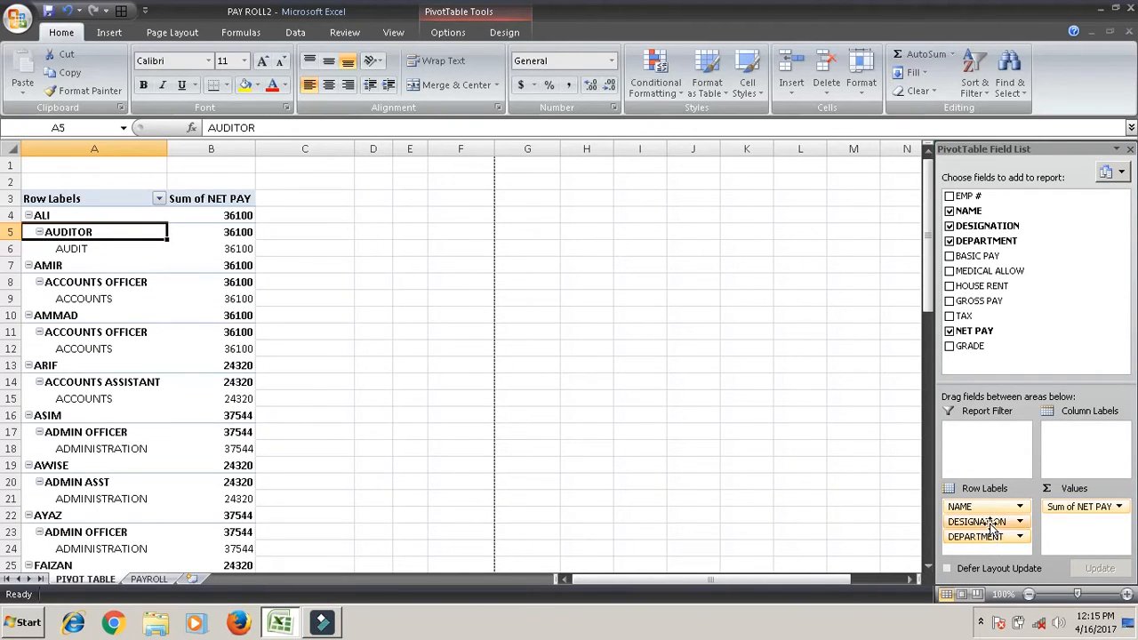
Move DESIGNATION to the column labels and place NAME below DEPARTMENT in the row labels.
{"action": "left_click_drag", "start_coordinate": [992, 524], "coordinate": [1081, 441]}
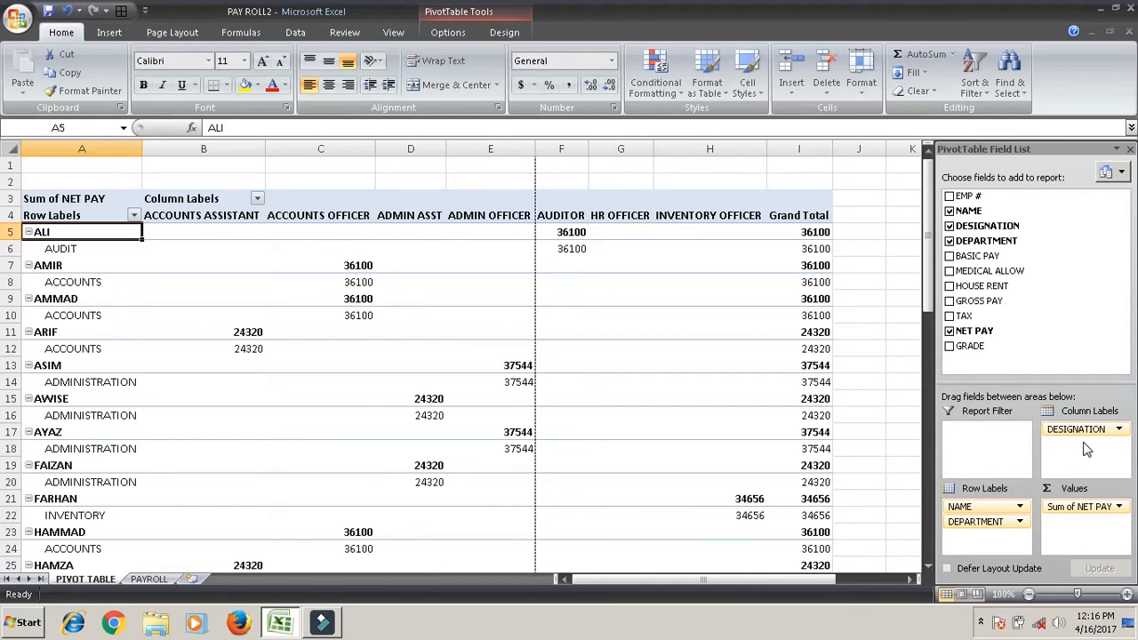
{"action": "left_click_drag", "start_coordinate": [991, 505], "coordinate": [986, 522]}
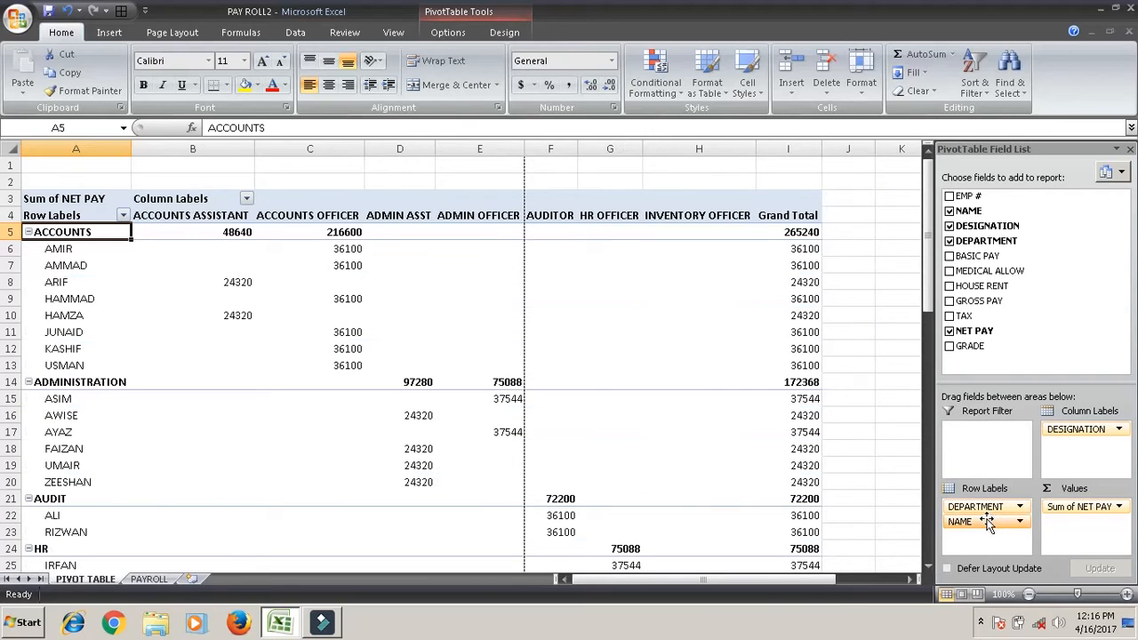
Review the departments and employee names down the PivotTable's row labels to the Grand Total row and back up to ACCOUNTS.
{"action": "key", "text": "Down"}
{"action": "key", "text": "Down"}
{"action": "key", "text": "Down"}
{"action": "key", "text": "Down"}
{"action": "key", "text": "Down"}
{"action": "key", "text": "Down"}
{"action": "key", "text": "Down"}
{"action": "key", "text": "Down"}
{"action": "key", "text": "Down"}
{"action": "key", "text": "Down"}
{"action": "key", "text": "Down"}
{"action": "key", "text": "Down"}
{"action": "key", "text": "Down"}
{"action": "key", "text": "Down"}
{"action": "key", "text": "Down"}
{"action": "key", "text": "Down"}
{"action": "key", "text": "Down"}
{"action": "key", "text": "Down"}
{"action": "key", "text": "Down"}
{"action": "key", "text": "Down"}
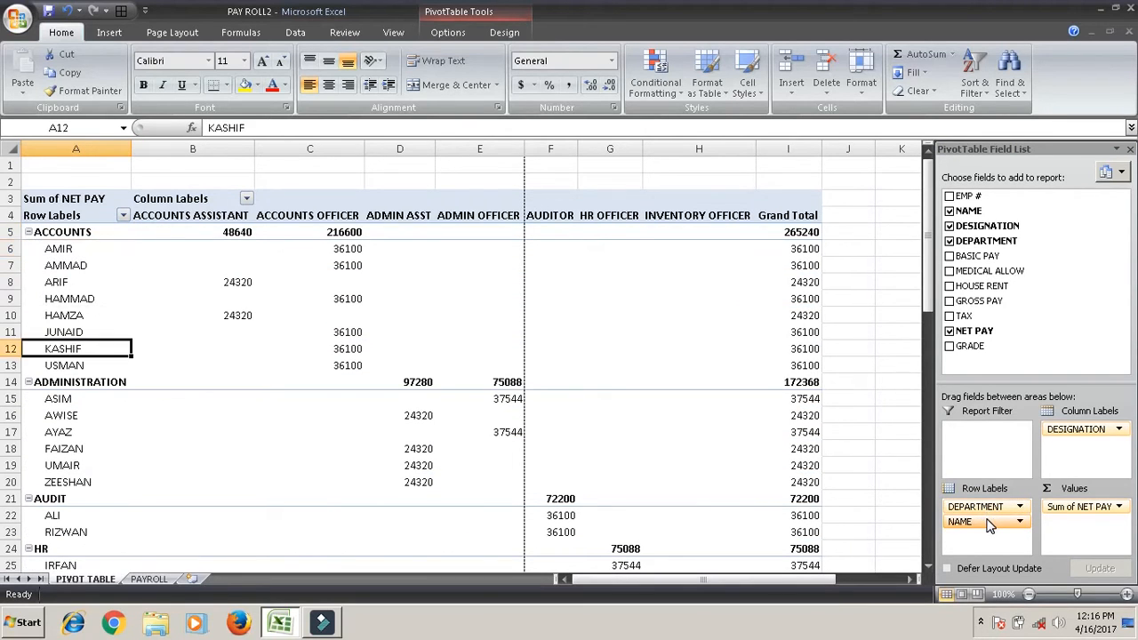
{"action": "key", "text": "Down"}
{"action": "key", "text": "Down"}
{"action": "key", "text": "Down"}
{"action": "key", "text": "Down"}
{"action": "key", "text": "Up"}
{"action": "key", "text": "Up"}
{"action": "key", "text": "Up"}
{"action": "key", "text": "Up"}
{"action": "key", "text": "Up"}
{"action": "key", "text": "Up"}
{"action": "key", "text": "Up"}
{"action": "key", "text": "Up"}
{"action": "key", "text": "Up"}
{"action": "key", "text": "Up"}
{"action": "key", "text": "Up"}
{"action": "key", "text": "Up"}
{"action": "key", "text": "Up"}
{"action": "key", "text": "Up"}
{"action": "key", "text": "Up"}
{"action": "key", "text": "Up"}
{"action": "key", "text": "Up"}
{"action": "key", "text": "Up"}
{"action": "key", "text": "Up"}
{"action": "key", "text": "Up"}
{"action": "key", "text": "Up"}
{"action": "key", "text": "Up"}
{"action": "key", "text": "Up"}
{"action": "key", "text": "Up"}
{"action": "key", "text": "Up"}
{"action": "key", "text": "Up"}
{"action": "key", "text": "Up"}
{"action": "key", "text": "Up"}
{"action": "key", "text": "Up"}
{"action": "key", "text": "Up"}
{"action": "key", "text": "Up"}
{"action": "key", "text": "Up"}
{"action": "key", "text": "Down"}
{"action": "key", "text": "Down"}
{"action": "key", "text": "Down"}
{"action": "key", "text": "Down"}
{"action": "key", "text": "Down"}
{"action": "key", "text": "Down"}
{"action": "key", "text": "Down"}
{"action": "key", "text": "Down"}
{"action": "key", "text": "Down"}
{"action": "key", "text": "Down"}
{"action": "key", "text": "Down"}
{"action": "key", "text": "Down"}
{"action": "key", "text": "Down"}
{"action": "key", "text": "Down"}
{"action": "key", "text": "Down"}
{"action": "key", "text": "Down"}
{"action": "key", "text": "Down"}
{"action": "key", "text": "Down"}
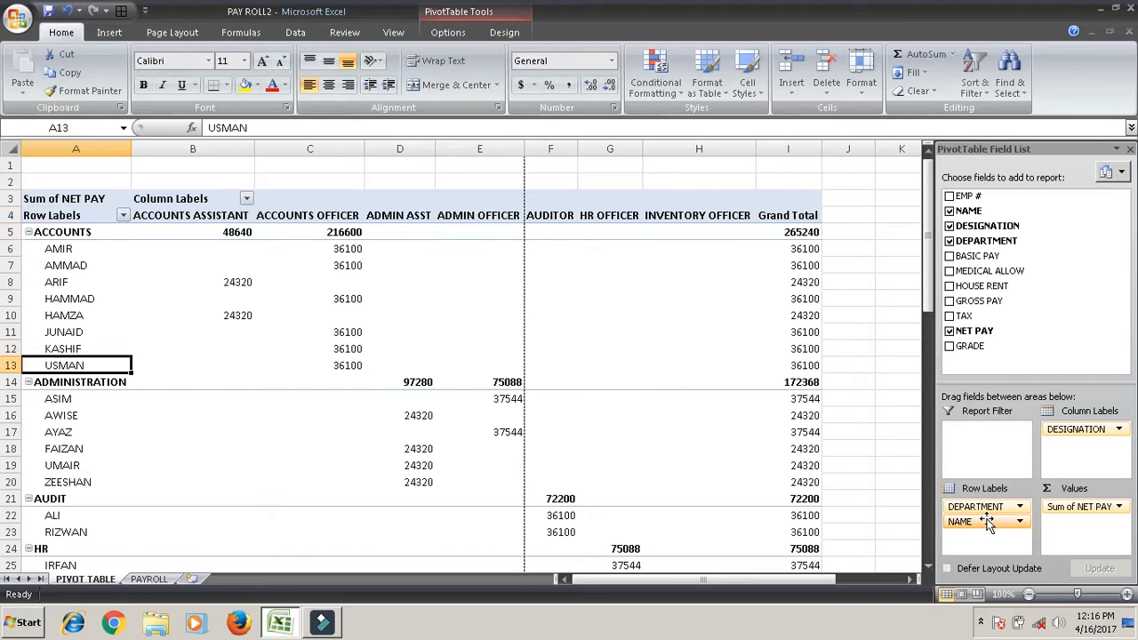
{"action": "key", "text": "Down"}
{"action": "key", "text": "Down"}
{"action": "key", "text": "Down"}
{"action": "key", "text": "Down"}
{"action": "key", "text": "Down"}
{"action": "key", "text": "Down"}
{"action": "key", "text": "Down"}
{"action": "key", "text": "Down"}
{"action": "key", "text": "Down"}
{"action": "key", "text": "Down"}
{"action": "key", "text": "Down"}
{"action": "key", "text": "Down"}
{"action": "key", "text": "Down"}
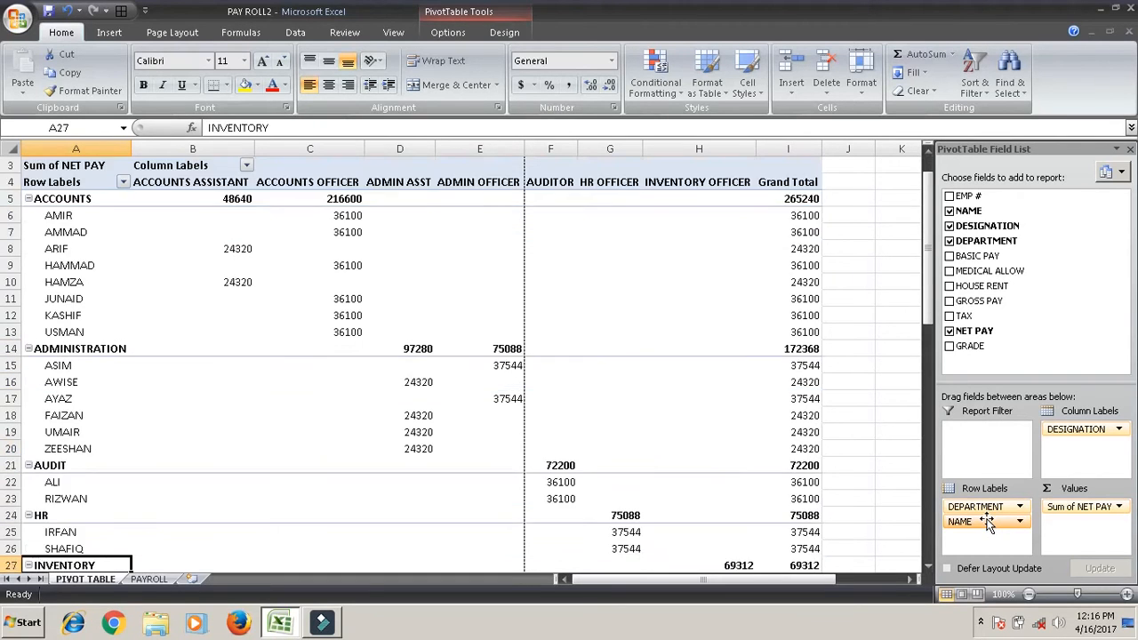
{"action": "key", "text": "Up"}
{"action": "key", "text": "Up"}
{"action": "key", "text": "Up"}
{"action": "key", "text": "Up"}
{"action": "key", "text": "Up"}
{"action": "key", "text": "Up"}
{"action": "key", "text": "Up"}
{"action": "key", "text": "Up"}
{"action": "key", "text": "Up"}
{"action": "key", "text": "Up"}
{"action": "key", "text": "Up"}
{"action": "key", "text": "Up"}
{"action": "key", "text": "Up"}
{"action": "key", "text": "Up"}
{"action": "key", "text": "Up"}
{"action": "key", "text": "Up"}
{"action": "key", "text": "Up"}
{"action": "key", "text": "Up"}
{"action": "key", "text": "Up"}
{"action": "key", "text": "Up"}
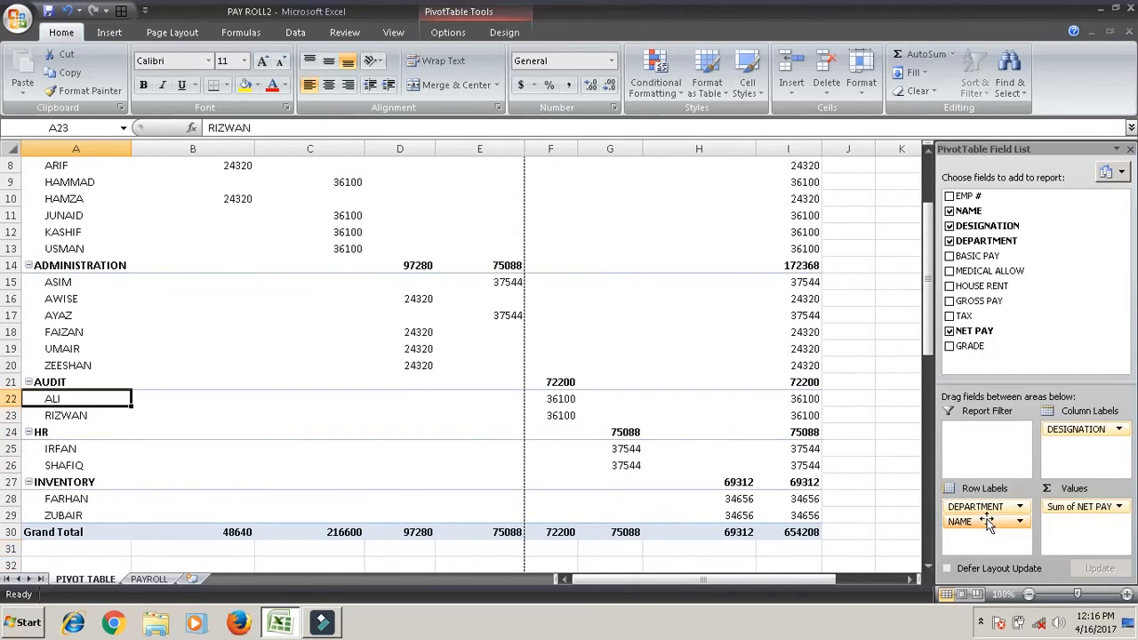
{"action": "key", "text": "Down"}
{"action": "key", "text": "Down"}
{"action": "key", "text": "Down"}
{"action": "key", "text": "Down"}
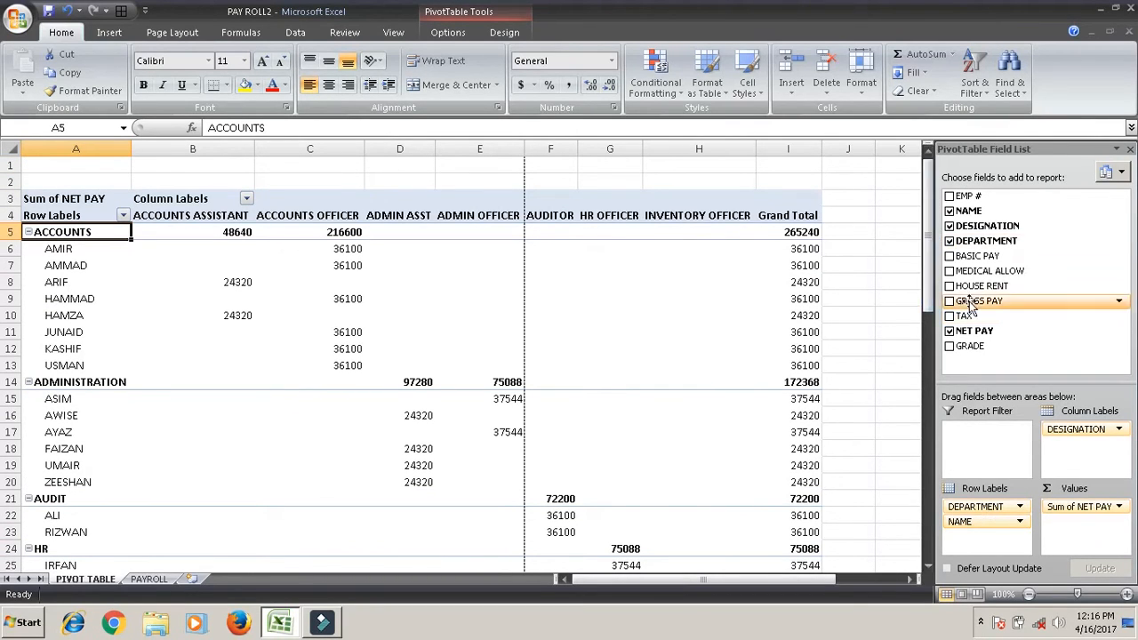
Collapse the entire DEPARTMENT field in the PivotTable and expand it again.
{"action": "left_click", "coordinate": [472, 12]}
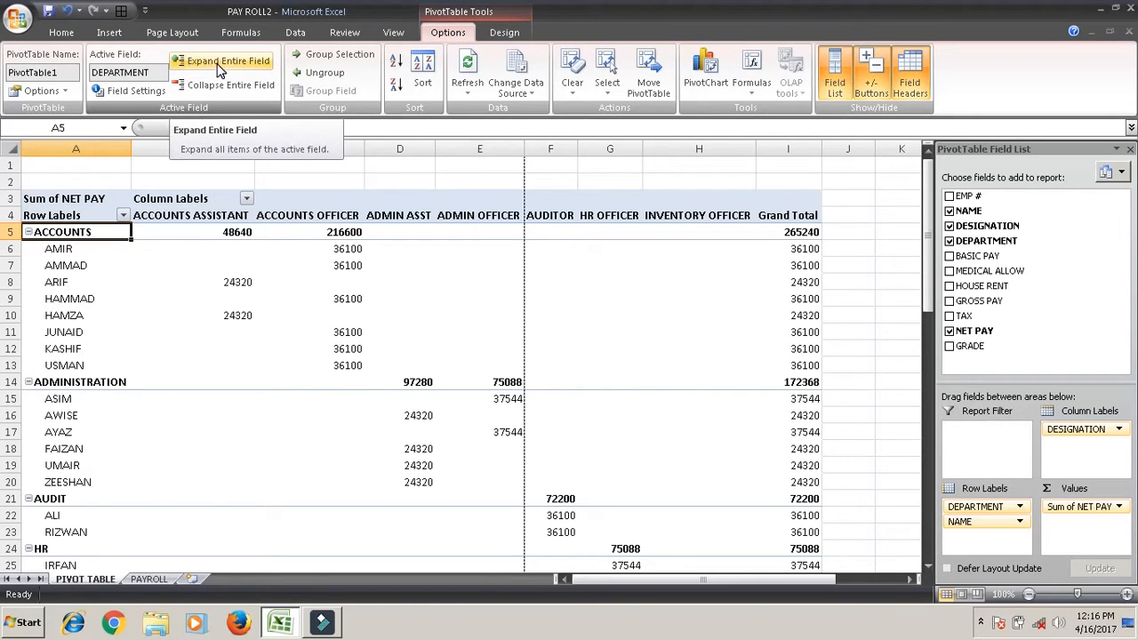
{"action": "left_click", "coordinate": [183, 62]}
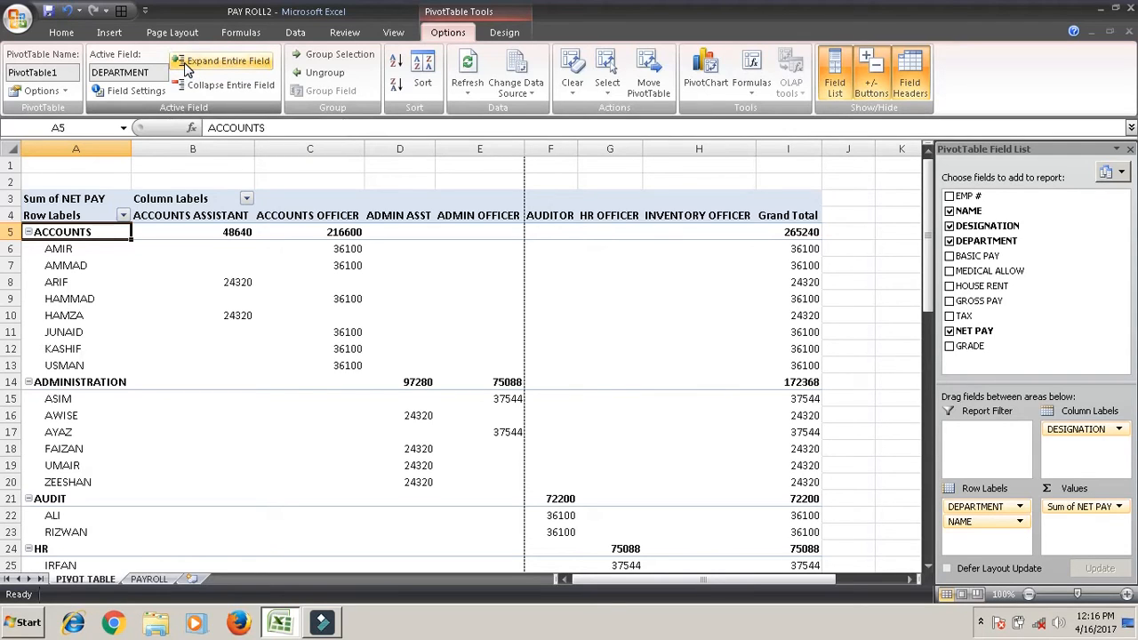
{"action": "left_click", "coordinate": [182, 62]}
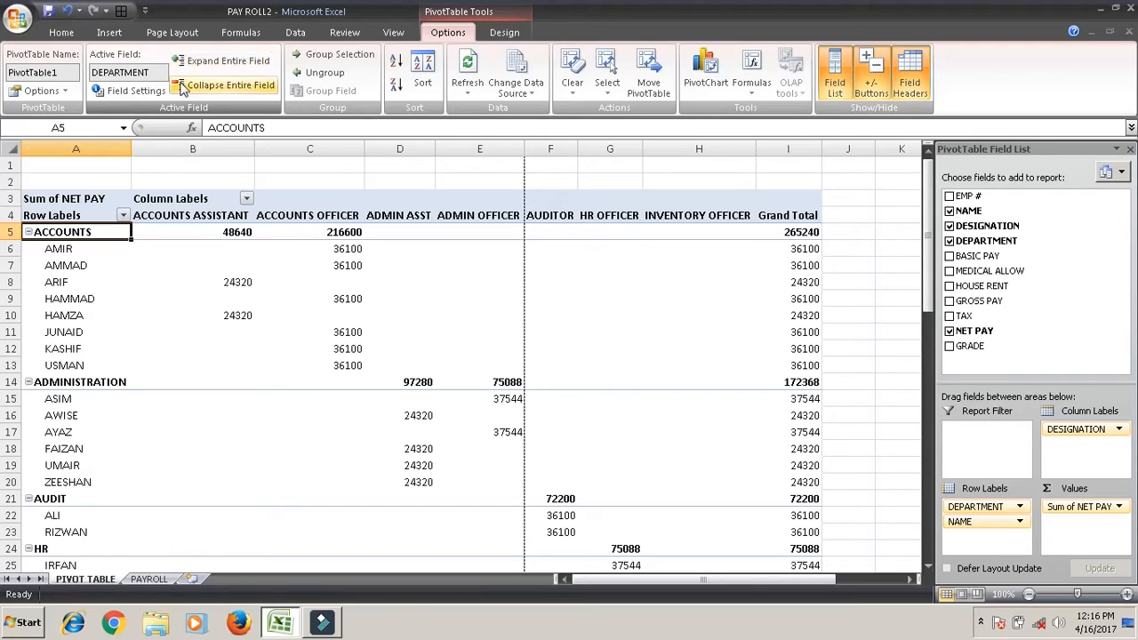
{"action": "left_click", "coordinate": [178, 91]}
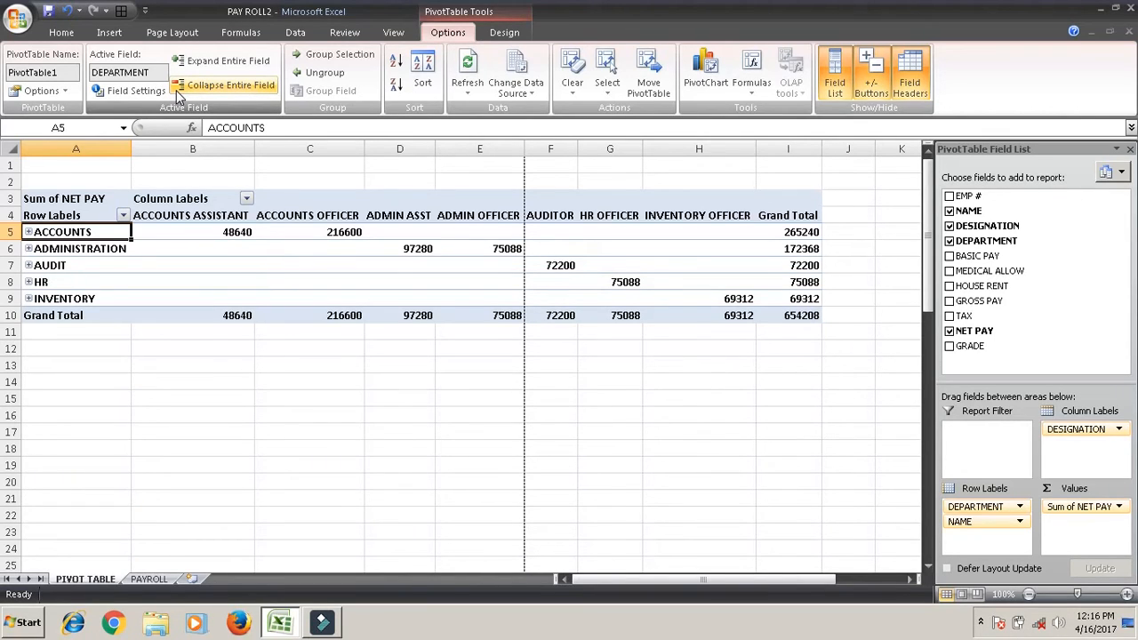
{"action": "left_click", "coordinate": [183, 66]}
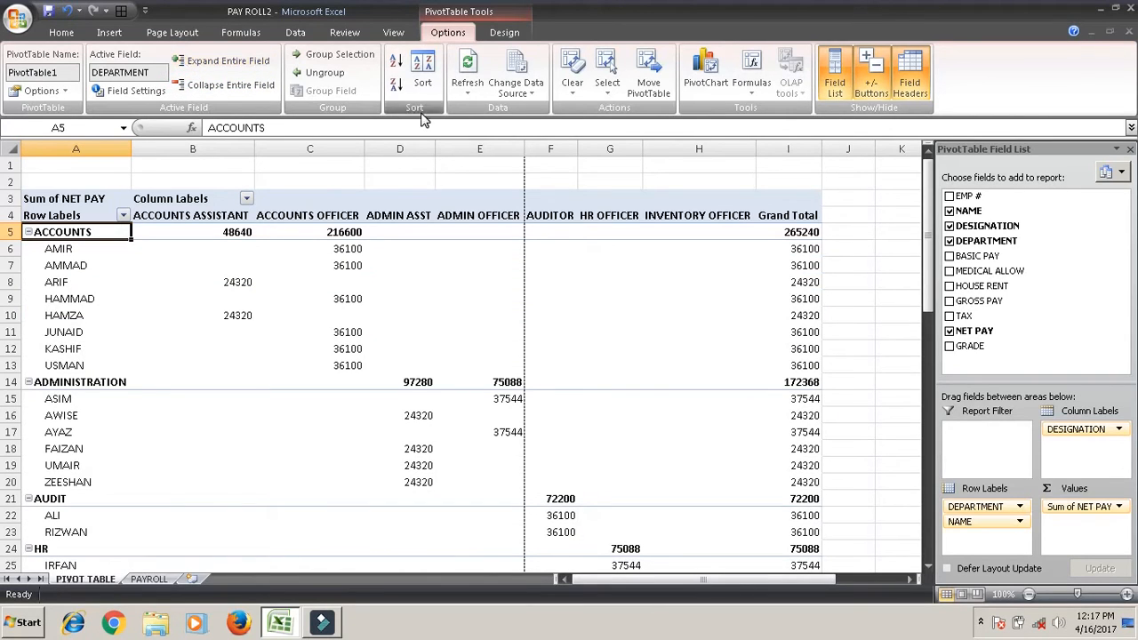
Select the first employee's label under ACCOUNTS and refresh the PivotTable.
{"action": "left_click", "coordinate": [84, 249]}
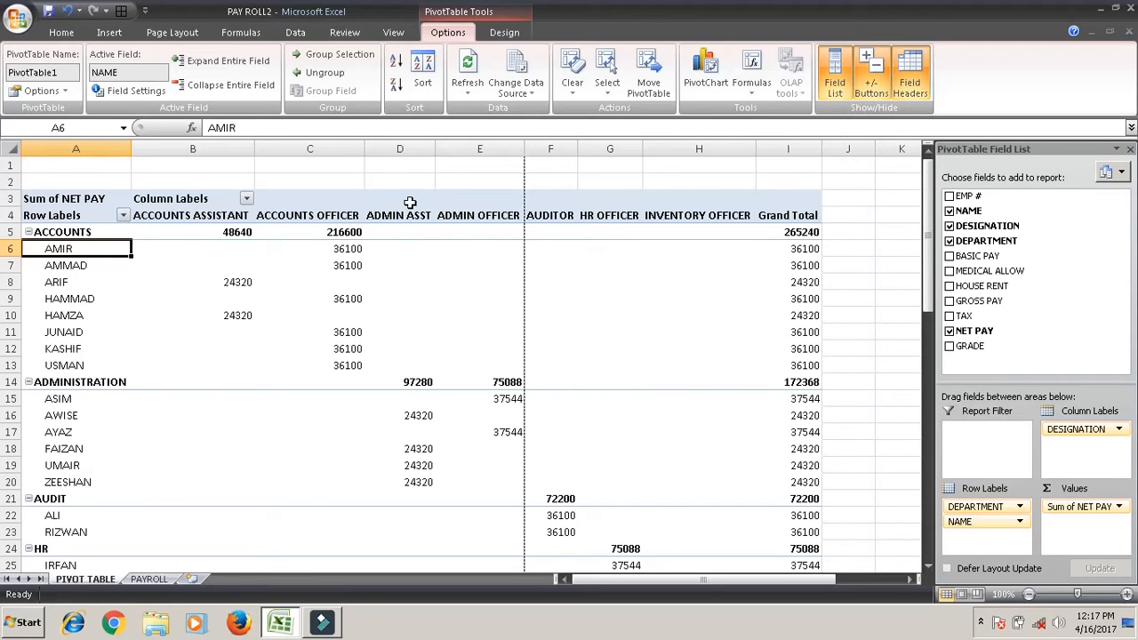
{"action": "left_click", "coordinate": [476, 91]}
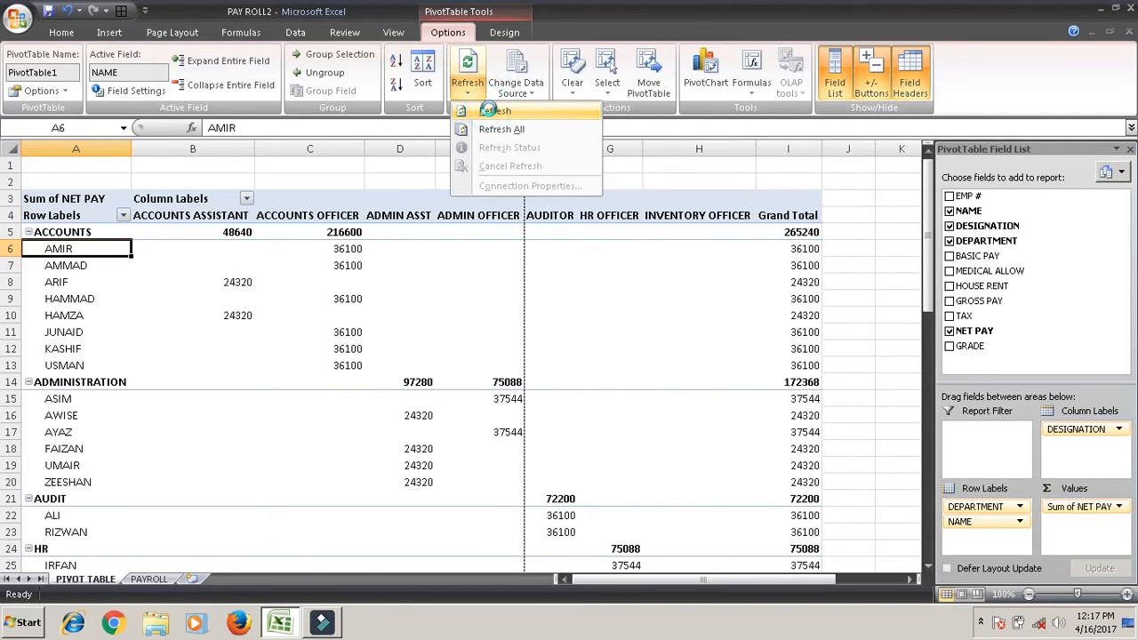
{"action": "left_click", "coordinate": [491, 110]}
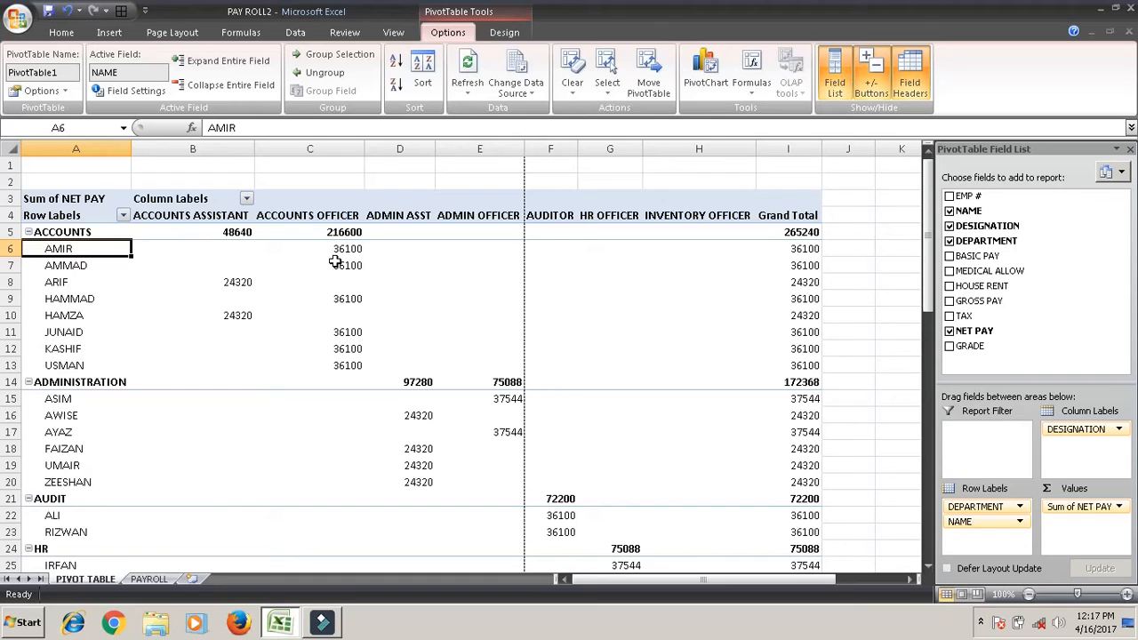
Switch to the PAYROLL sheet and review the employee records down to row 16 and across to the GRADE column.
{"action": "mouse_move", "coordinate": [351, 256]}
{"action": "left_click", "coordinate": [148, 579]}
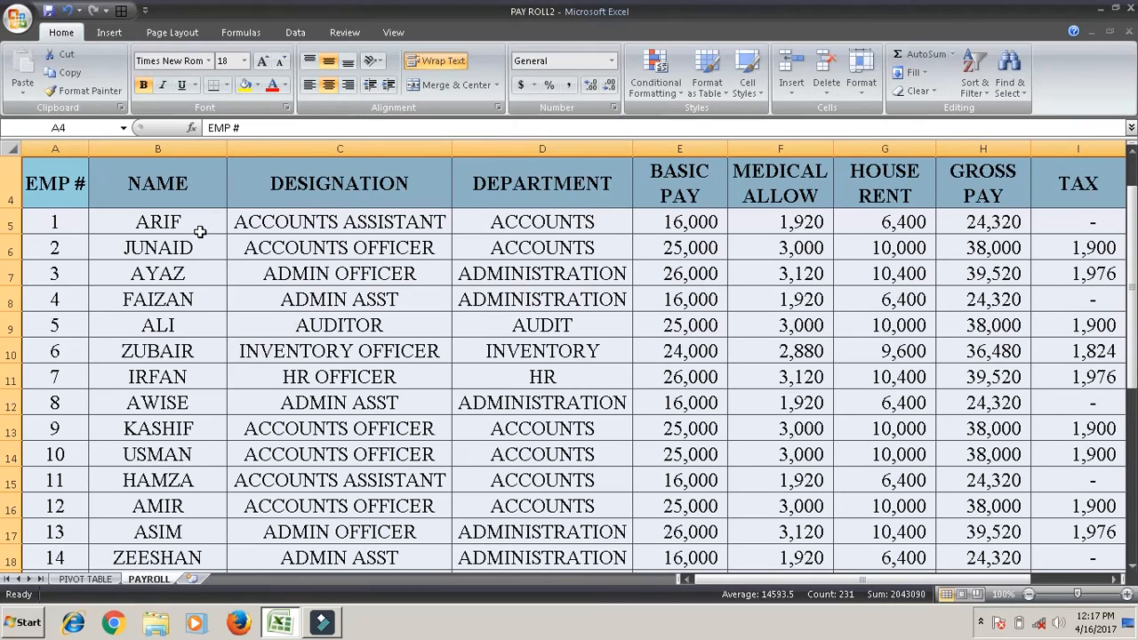
{"action": "left_click", "coordinate": [199, 229]}
{"action": "key", "text": "Down"}
{"action": "key", "text": "Down"}
{"action": "key", "text": "Down"}
{"action": "key", "text": "Down"}
{"action": "key", "text": "Down"}
{"action": "key", "text": "Down"}
{"action": "key", "text": "Down"}
{"action": "key", "text": "Down"}
{"action": "key", "text": "Down"}
{"action": "key", "text": "Down"}
{"action": "key", "text": "Down"}
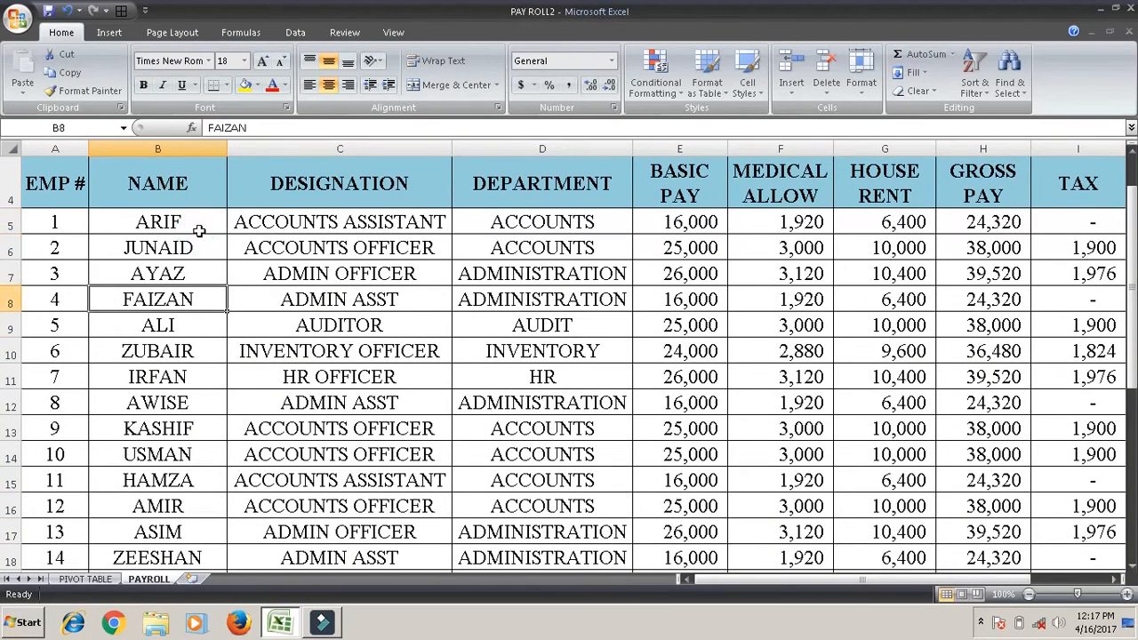
{"action": "key", "text": "Right"}
{"action": "key", "text": "Right"}
{"action": "key", "text": "Right"}
{"action": "key", "text": "Right"}
{"action": "key", "text": "Right"}
{"action": "key", "text": "Right"}
{"action": "key", "text": "Right"}
{"action": "key", "text": "Right"}
{"action": "key", "text": "Right"}
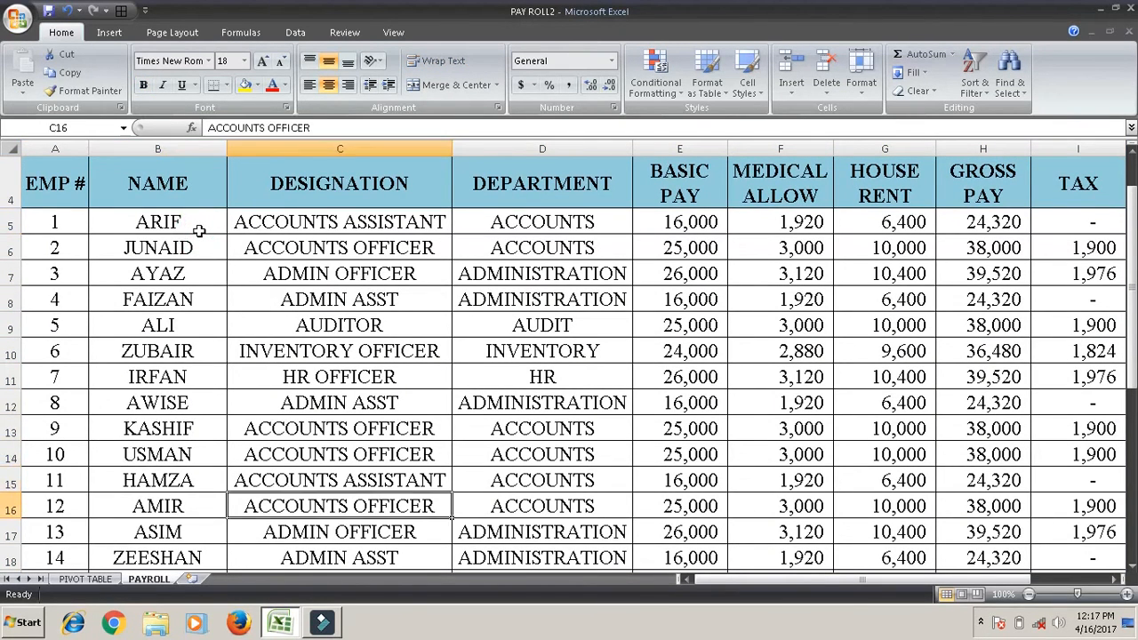
{"action": "key", "text": "Right"}
{"action": "key", "text": "Left"}
{"action": "key", "text": "Left"}
{"action": "key", "text": "Left"}
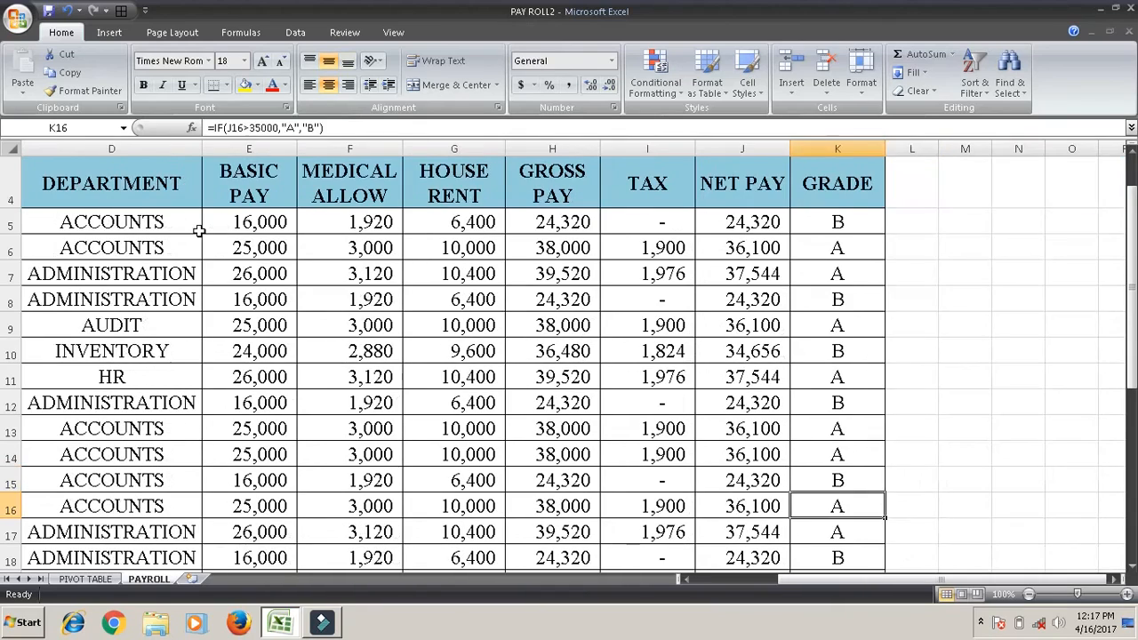
{"action": "key", "text": "Left"}
{"action": "key", "text": "Left"}
{"action": "key", "text": "Left"}
{"action": "key", "text": "Left"}
{"action": "key", "text": "Left"}
{"action": "key", "text": "Left"}
{"action": "key", "text": "Left"}
{"action": "key", "text": "Left"}
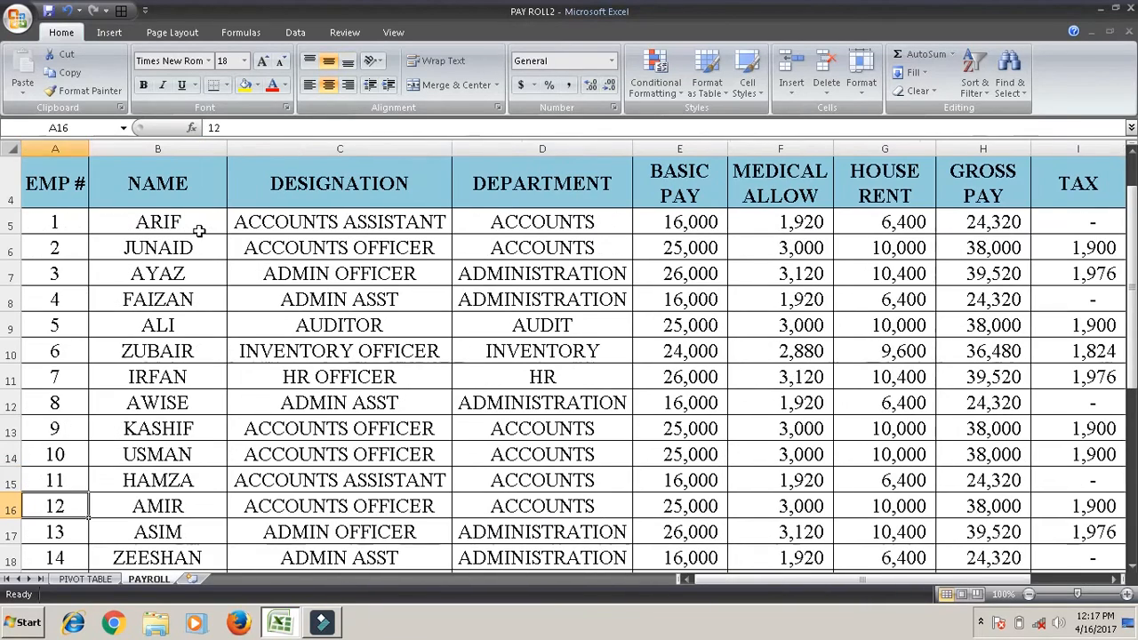
Set the BASIC PAY in cell E16 of the payroll sheet to 30000.
{"action": "key", "text": "Right"}
{"action": "key", "text": "Right"}
{"action": "key", "text": "Right"}
{"action": "key", "text": "Right"}
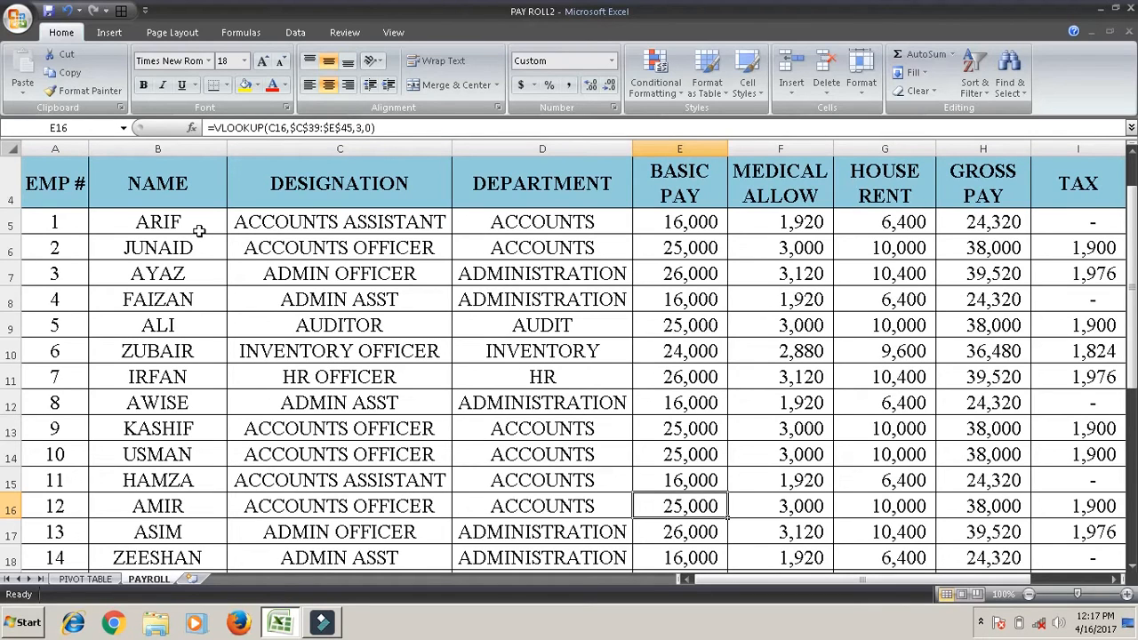
{"action": "type", "text": "30000"}
{"action": "key", "text": "Return"}
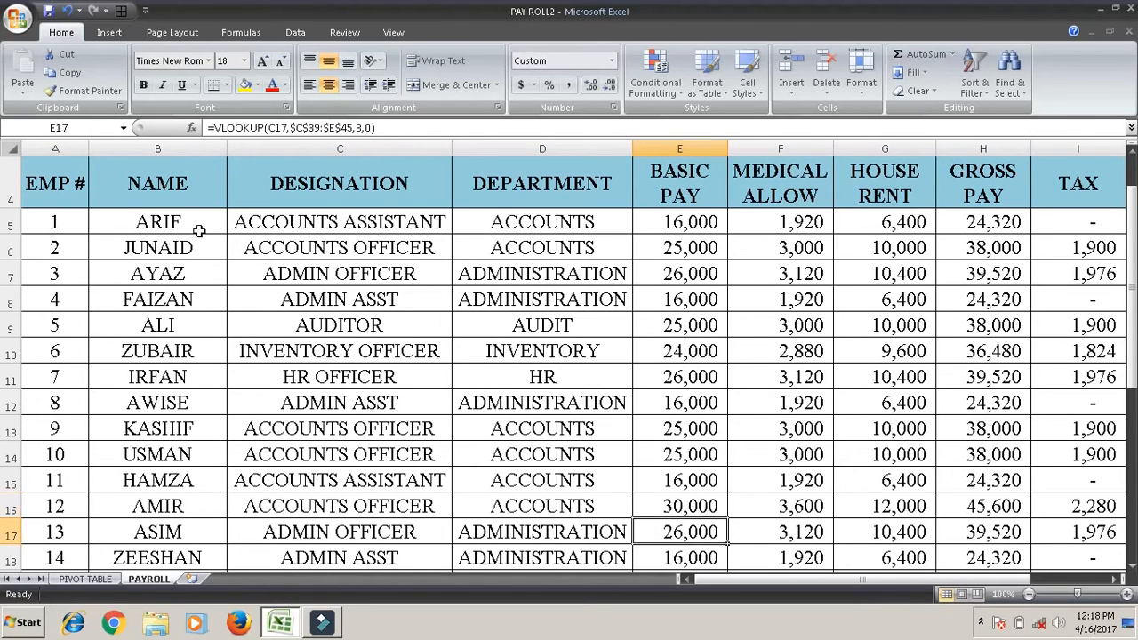
Save the workbook with the changed payroll and, from cell C6 of the PIVOT TABLE sheet, refresh all PivotTable data.
{"action": "left_click_drag", "start_coordinate": [56, 229], "coordinate": [157, 351]}
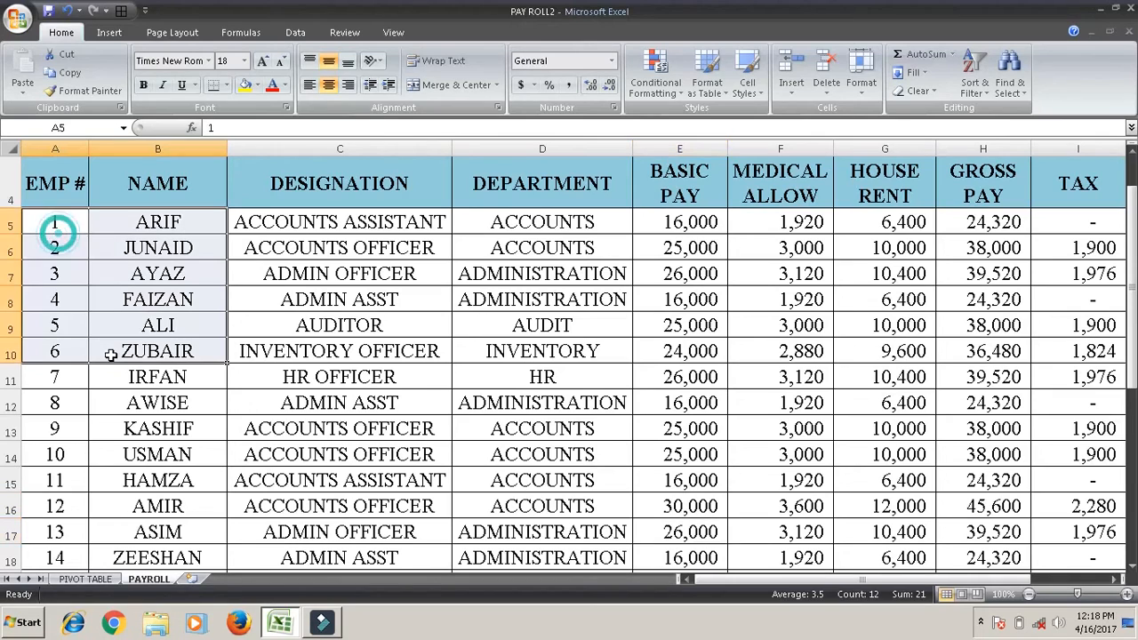
{"action": "left_click", "coordinate": [49, 11]}
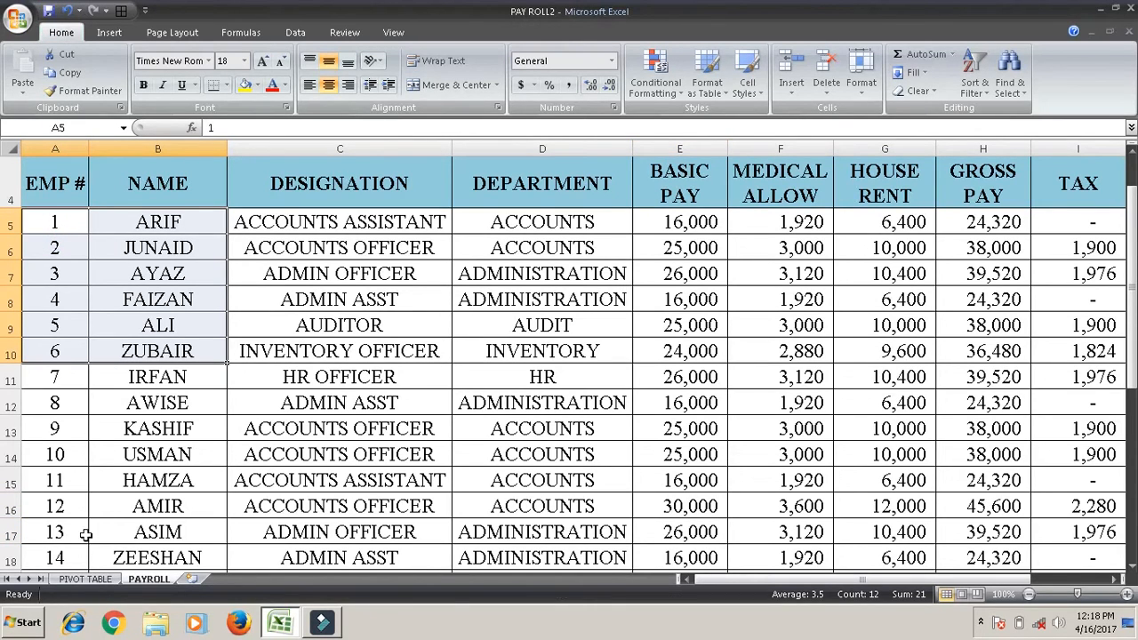
{"action": "left_click", "coordinate": [85, 579]}
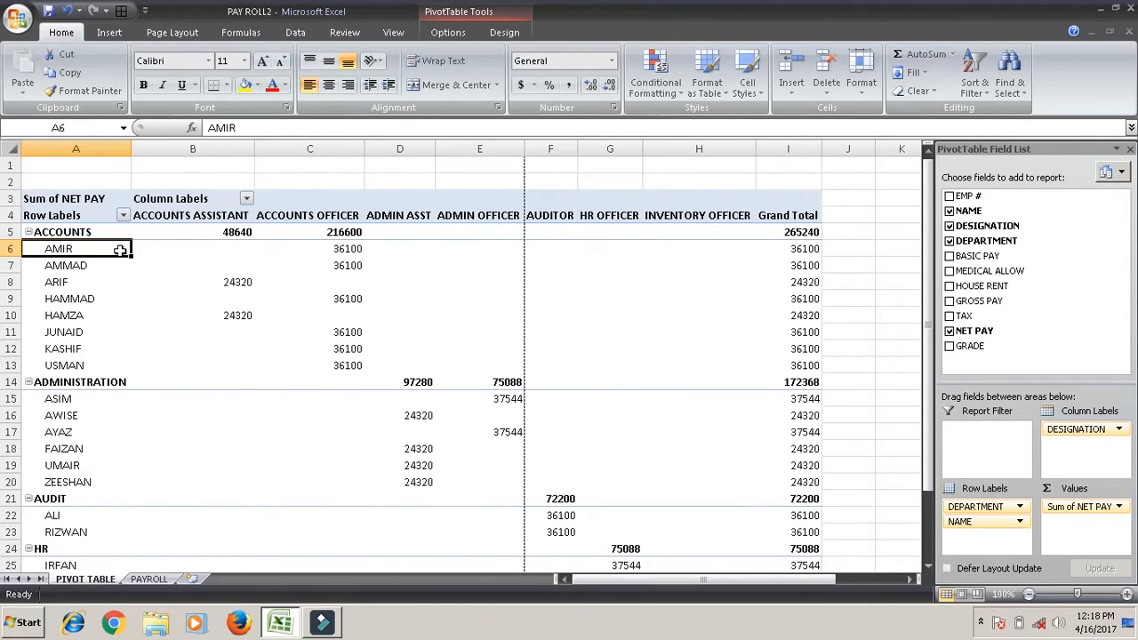
{"action": "key", "text": "Right"}
{"action": "key", "text": "Right"}
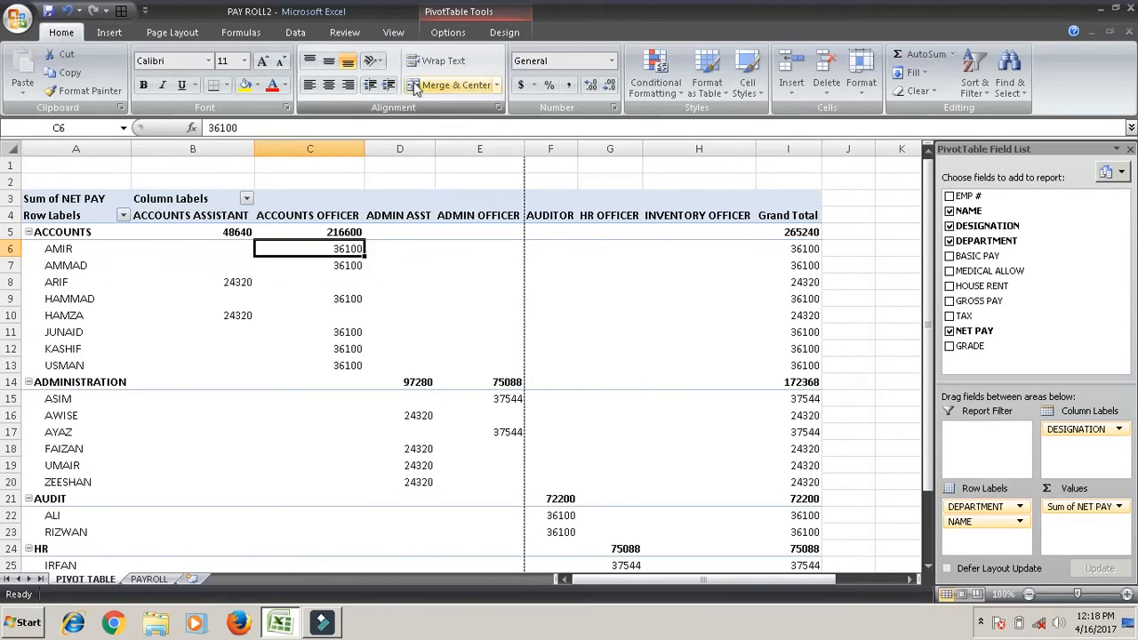
{"action": "left_click", "coordinate": [474, 16]}
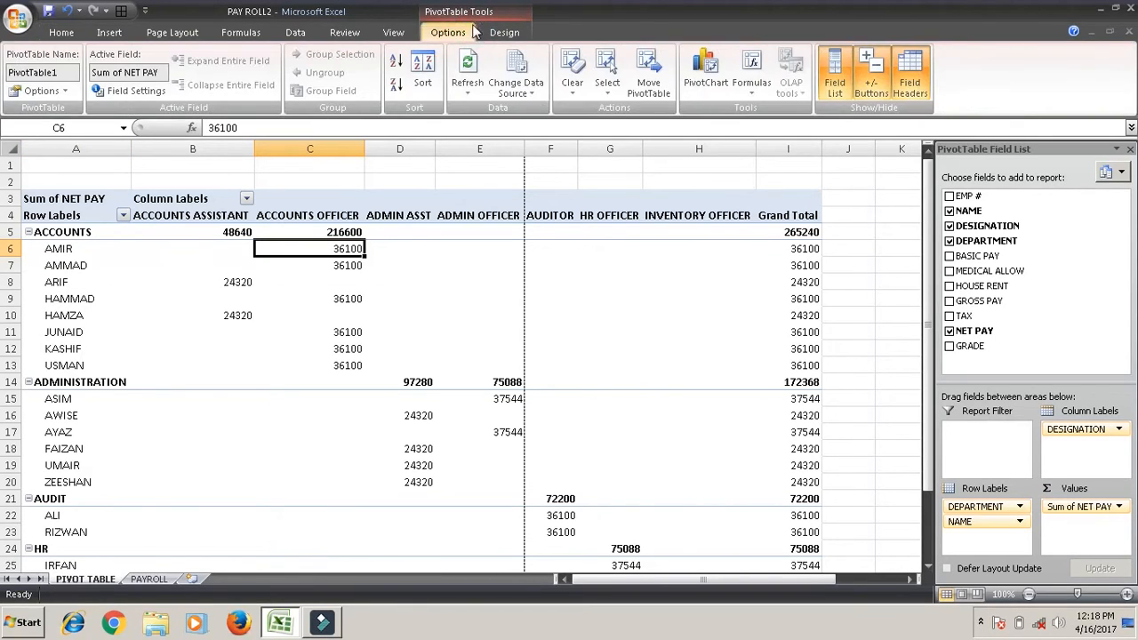
{"action": "left_click", "coordinate": [467, 89]}
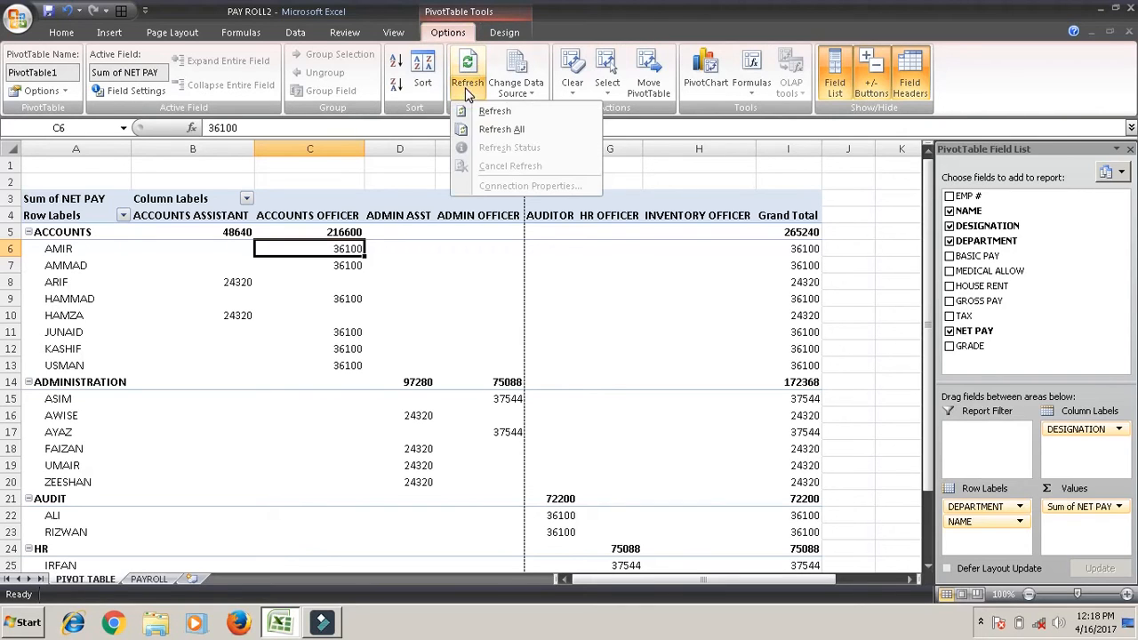
{"action": "left_click", "coordinate": [512, 126]}
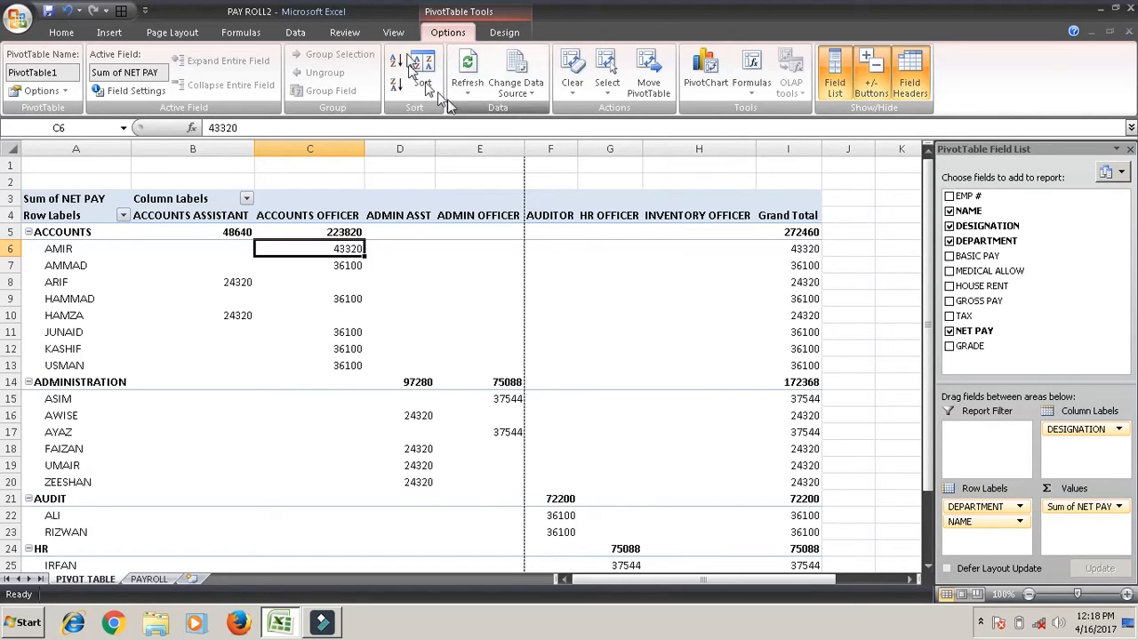
Check the PivotTable's source range in the Change PivotTable Data Source dialog and leave it without changes.
{"action": "left_click", "coordinate": [527, 92]}
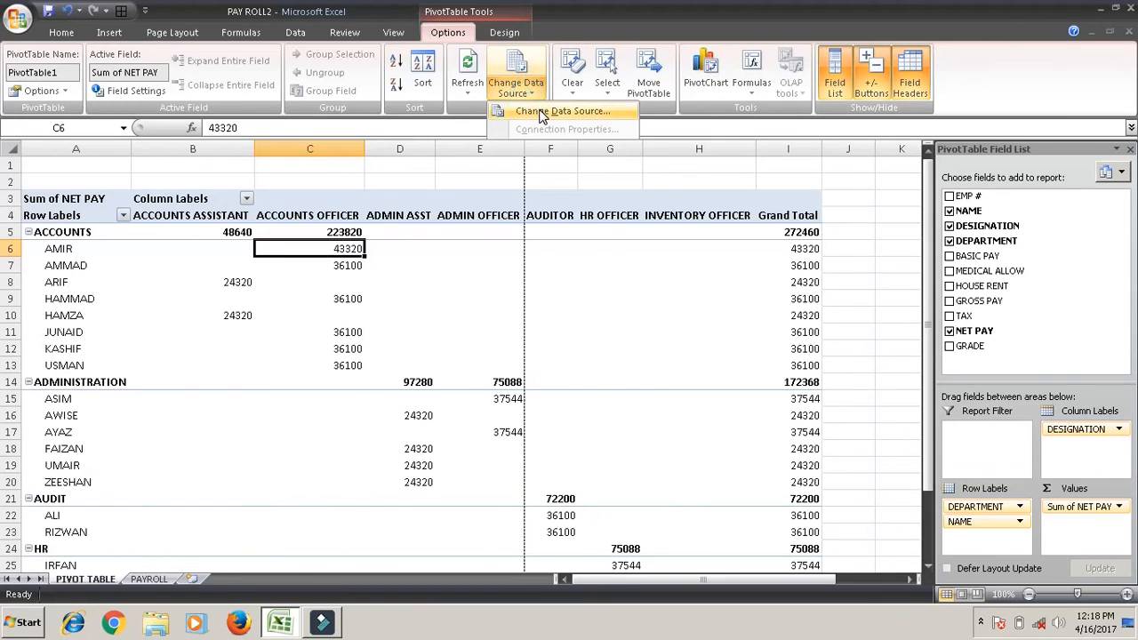
{"action": "left_click", "coordinate": [542, 112]}
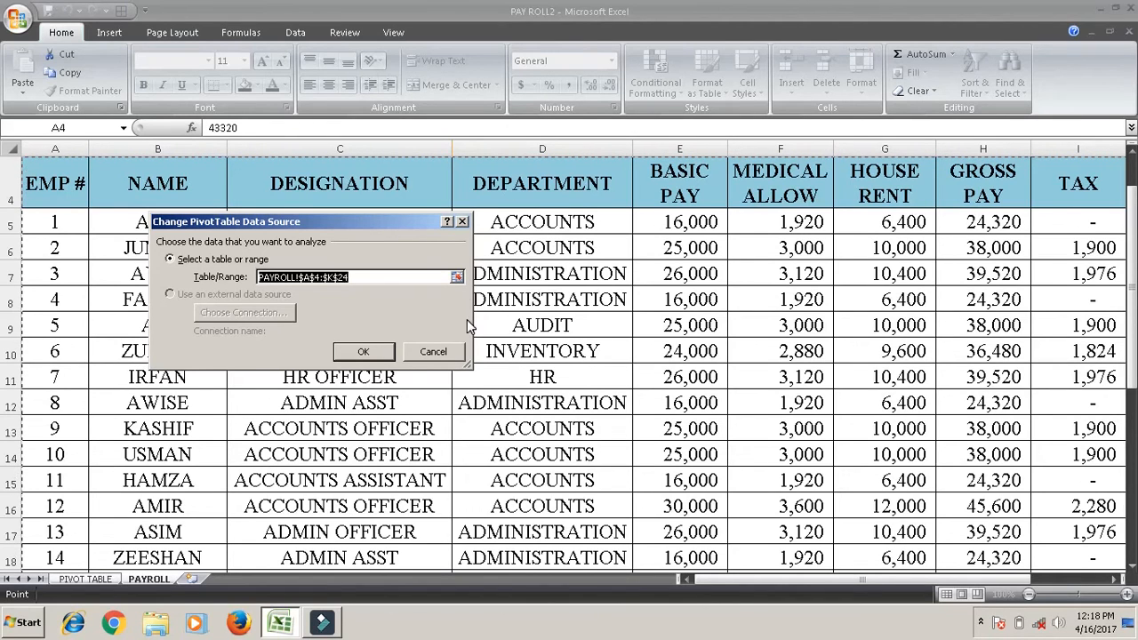
{"action": "left_click", "coordinate": [433, 351]}
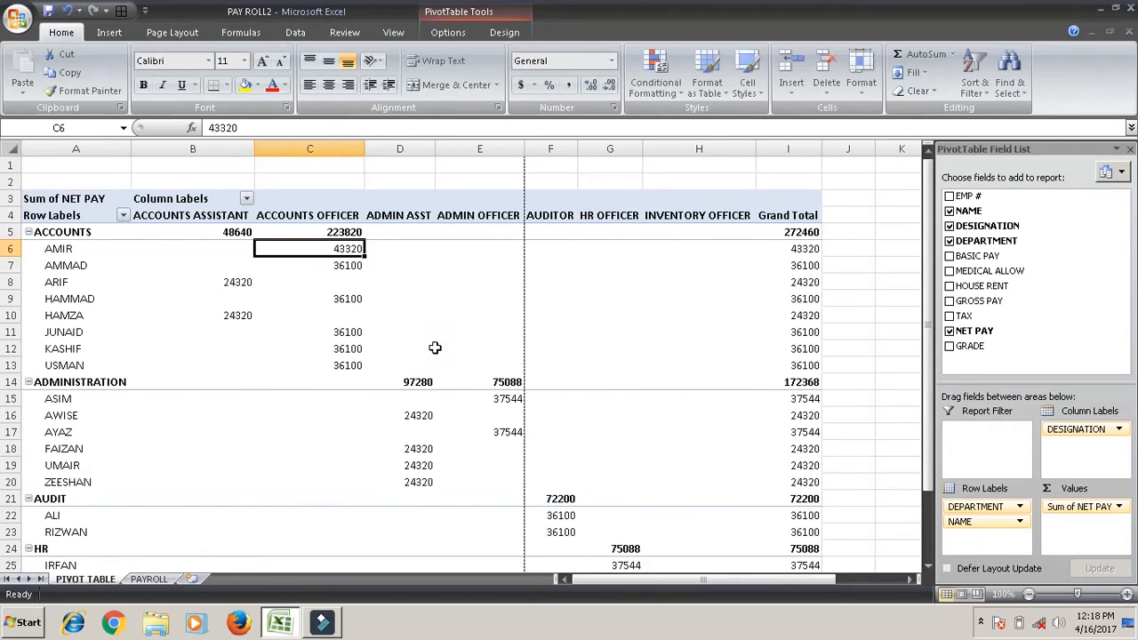
Clear all fields from the PivotTable to leave an empty report layout.
{"action": "left_click", "coordinate": [448, 32]}
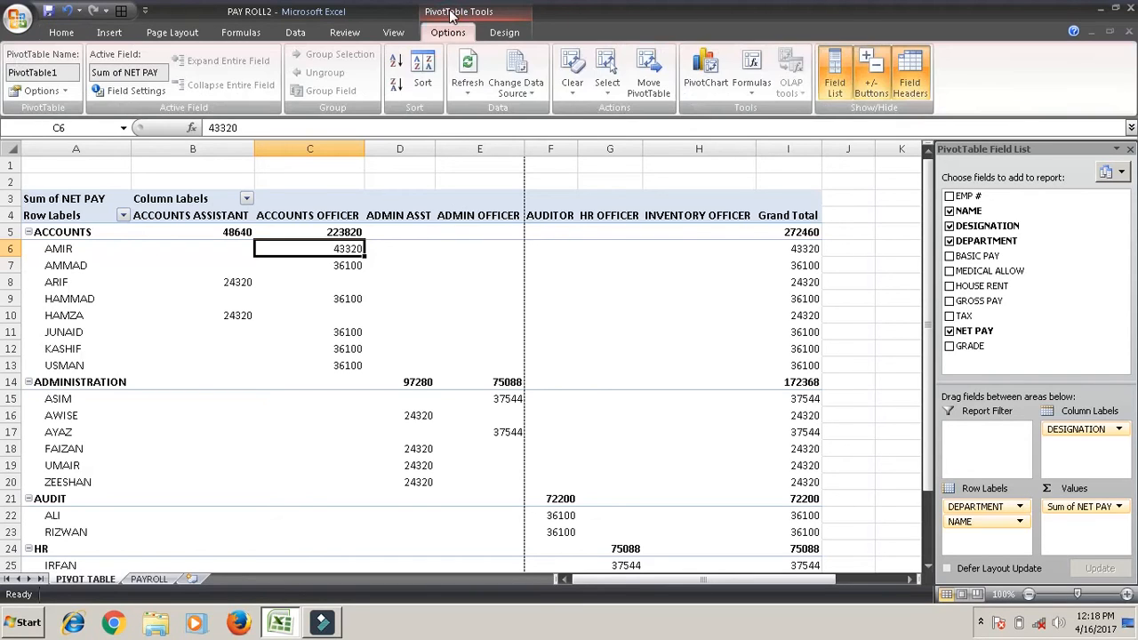
{"action": "left_click", "coordinate": [570, 96]}
{"action": "left_click", "coordinate": [595, 113]}
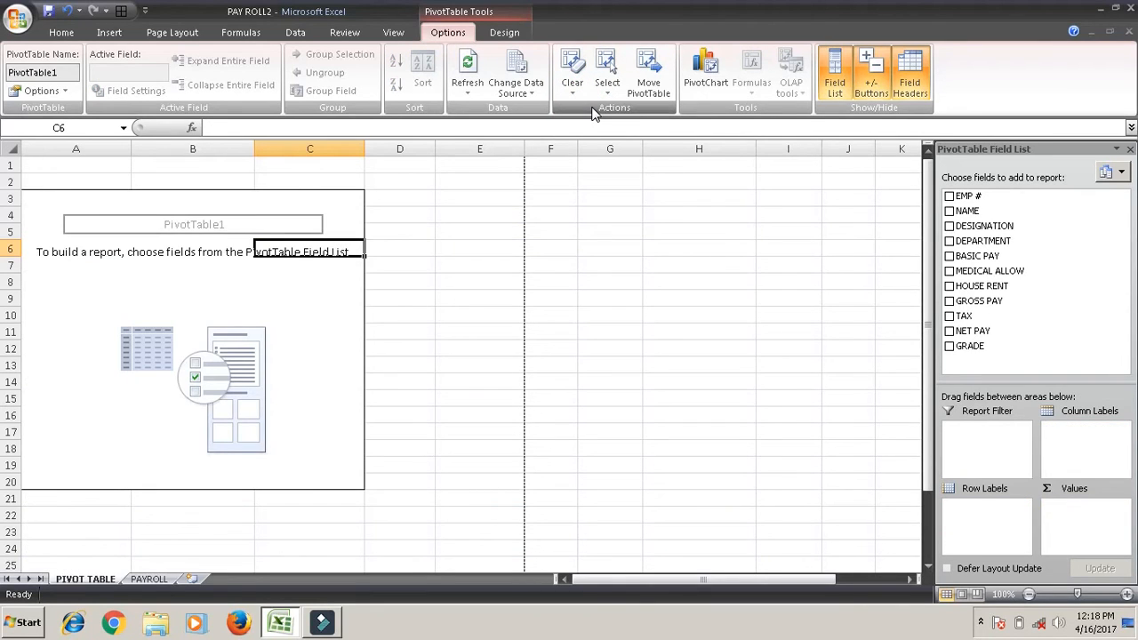
Add the EMP #, NAME, DESIGNATION and DEPARTMENT fields to the empty PivotTable.
{"action": "left_click", "coordinate": [949, 196]}
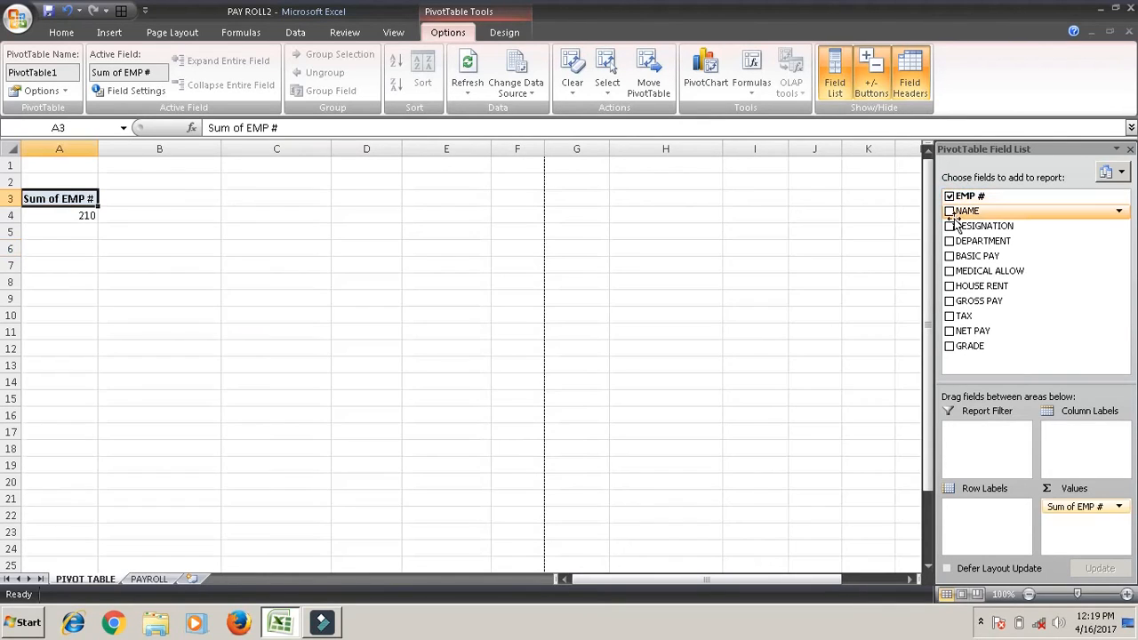
{"action": "left_click", "coordinate": [950, 212]}
{"action": "left_click", "coordinate": [950, 211]}
{"action": "left_click", "coordinate": [949, 226]}
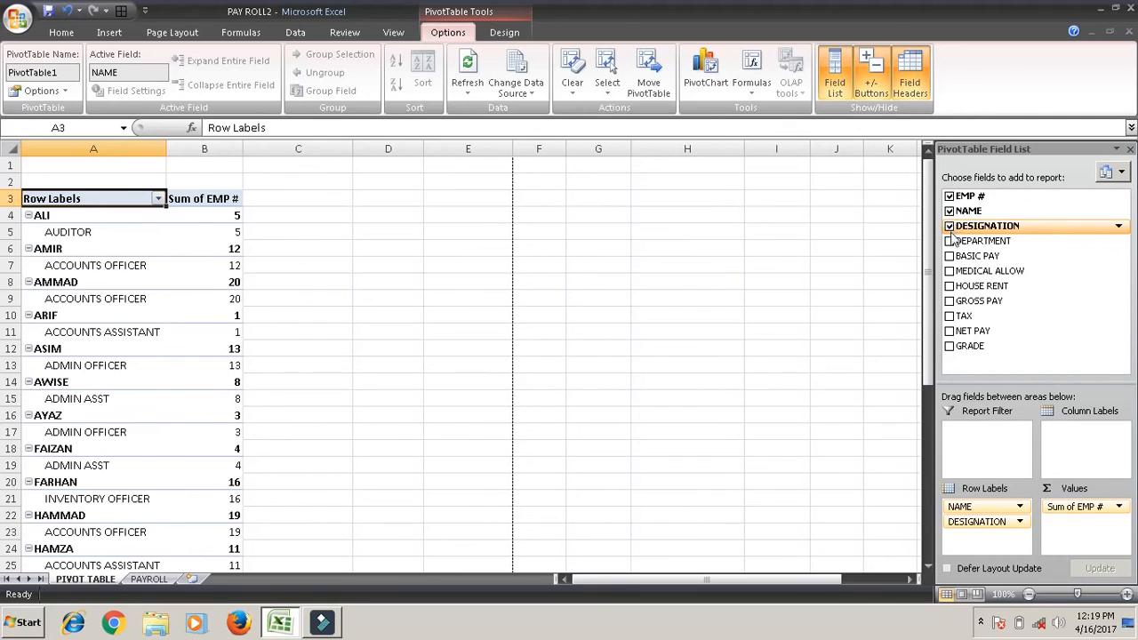
{"action": "left_click", "coordinate": [949, 241]}
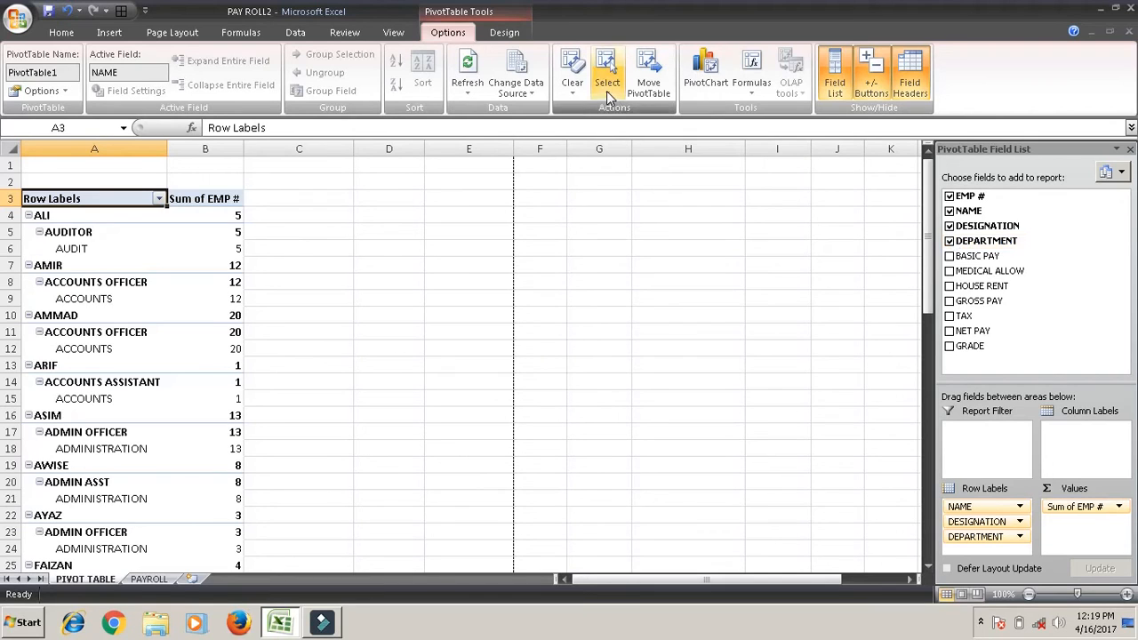
Select the entire PivotTable and apply the Labels and Values selection to it.
{"action": "left_click", "coordinate": [608, 89]}
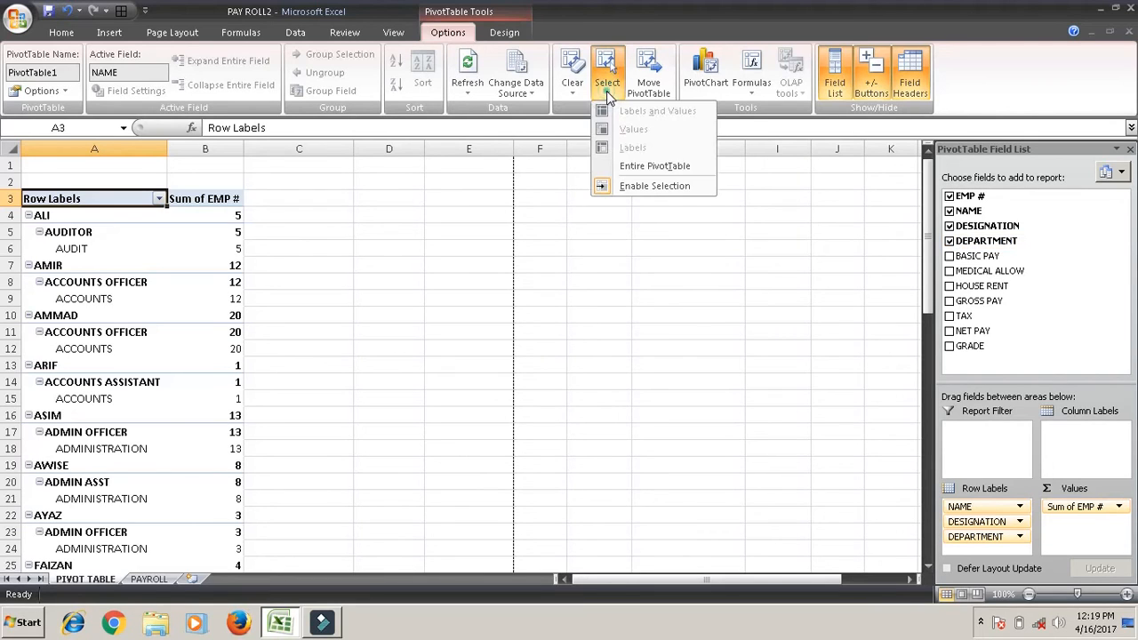
{"action": "left_click", "coordinate": [626, 167]}
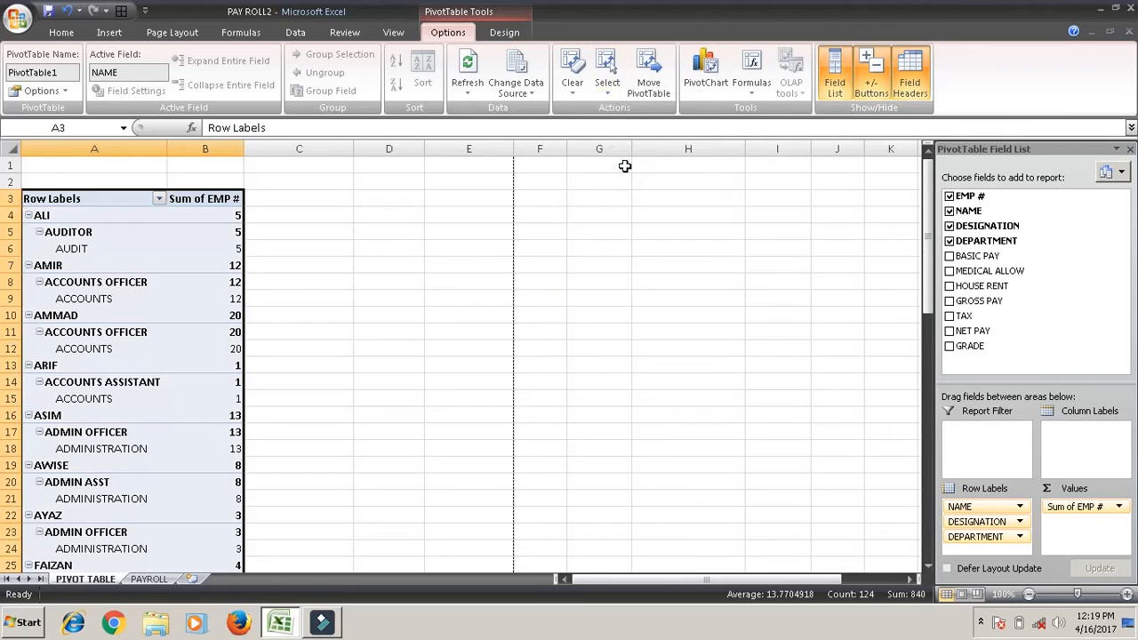
{"action": "left_click", "coordinate": [608, 92]}
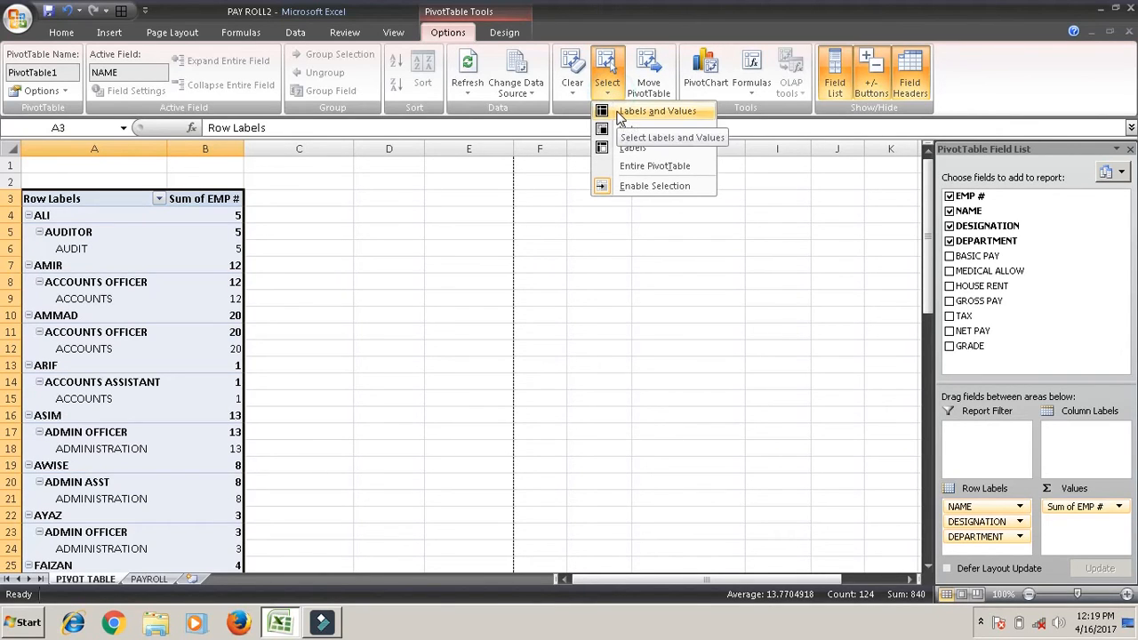
{"action": "left_click", "coordinate": [617, 112]}
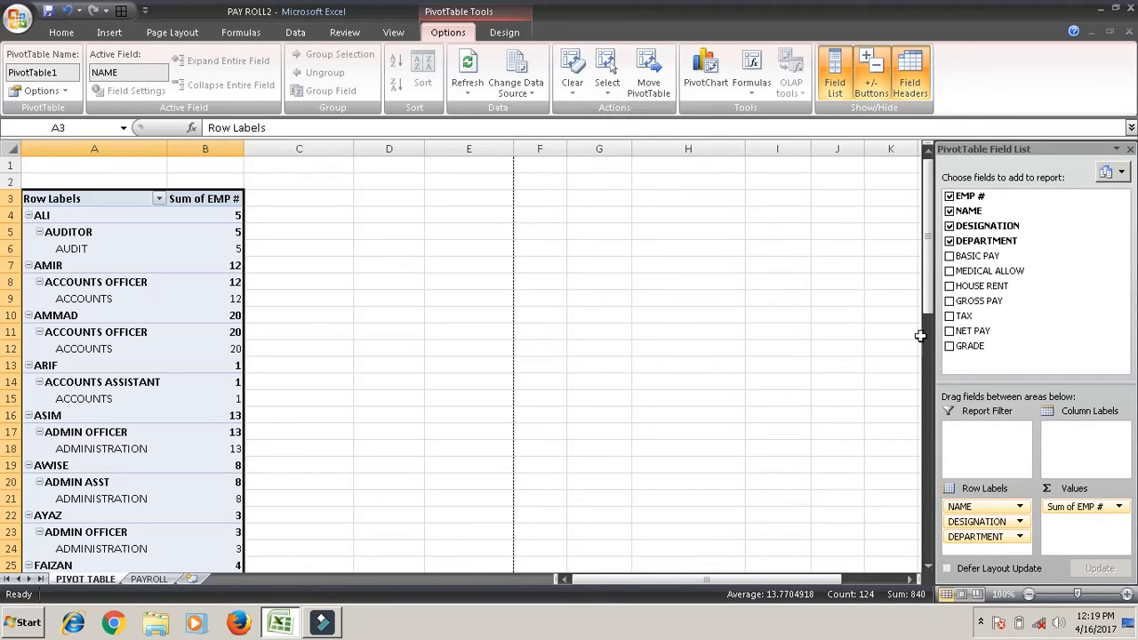
Add the NET PAY field to the PivotTable and select the report's labels and values.
{"action": "left_click", "coordinate": [949, 331]}
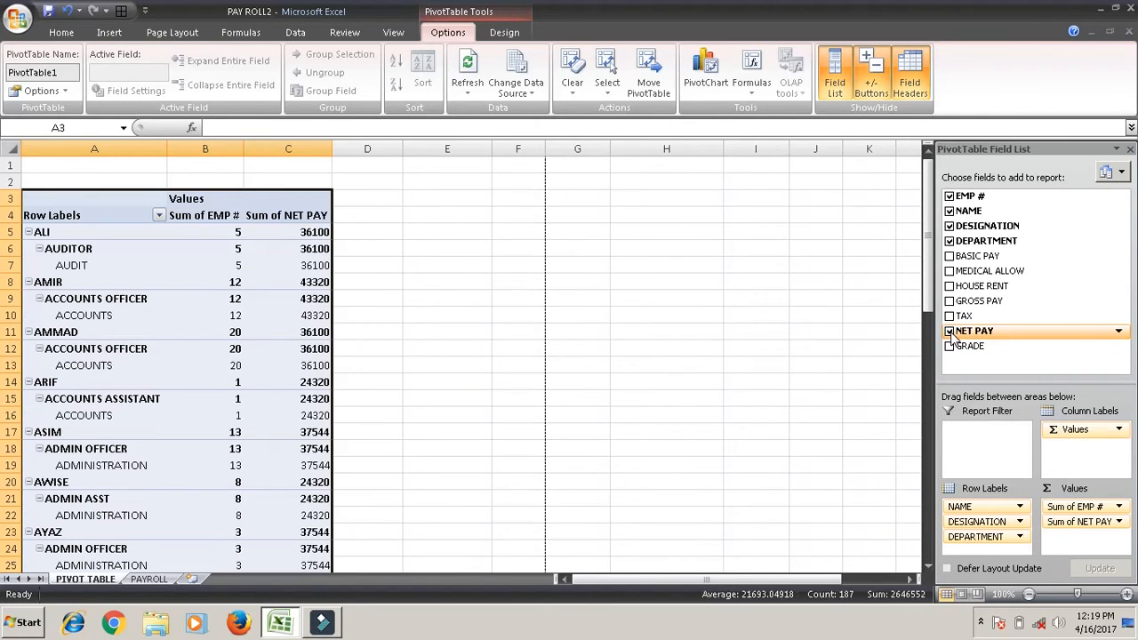
{"action": "left_click", "coordinate": [608, 84]}
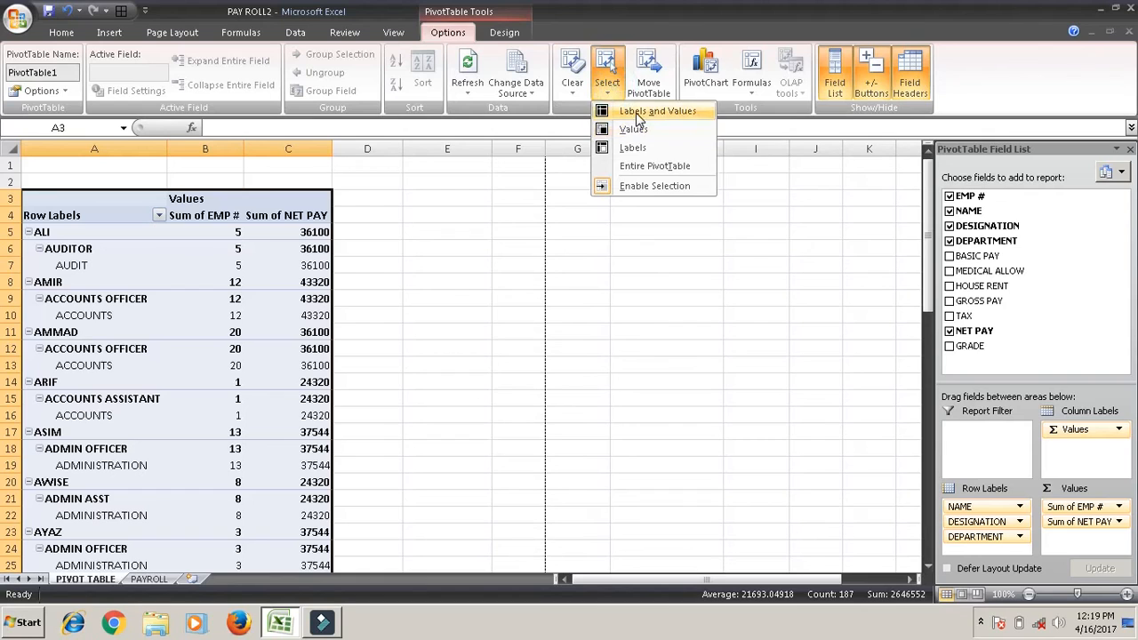
{"action": "left_click", "coordinate": [637, 111]}
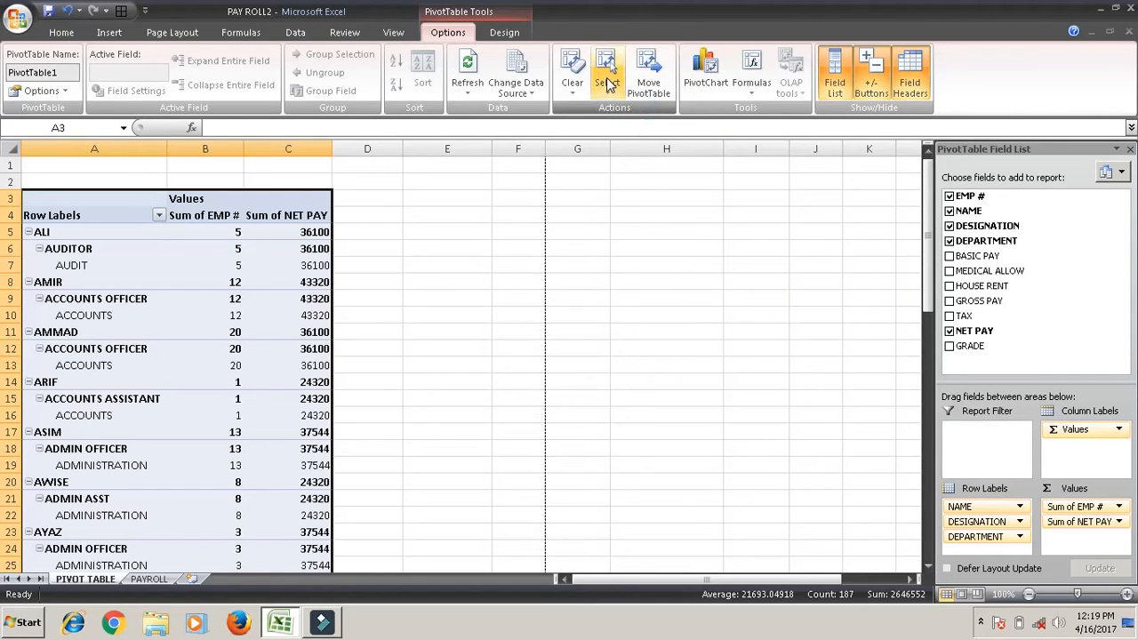
Select only the PivotTable's values, only its labels, and finally the entire PivotTable.
{"action": "left_click", "coordinate": [607, 80]}
{"action": "left_click", "coordinate": [631, 129]}
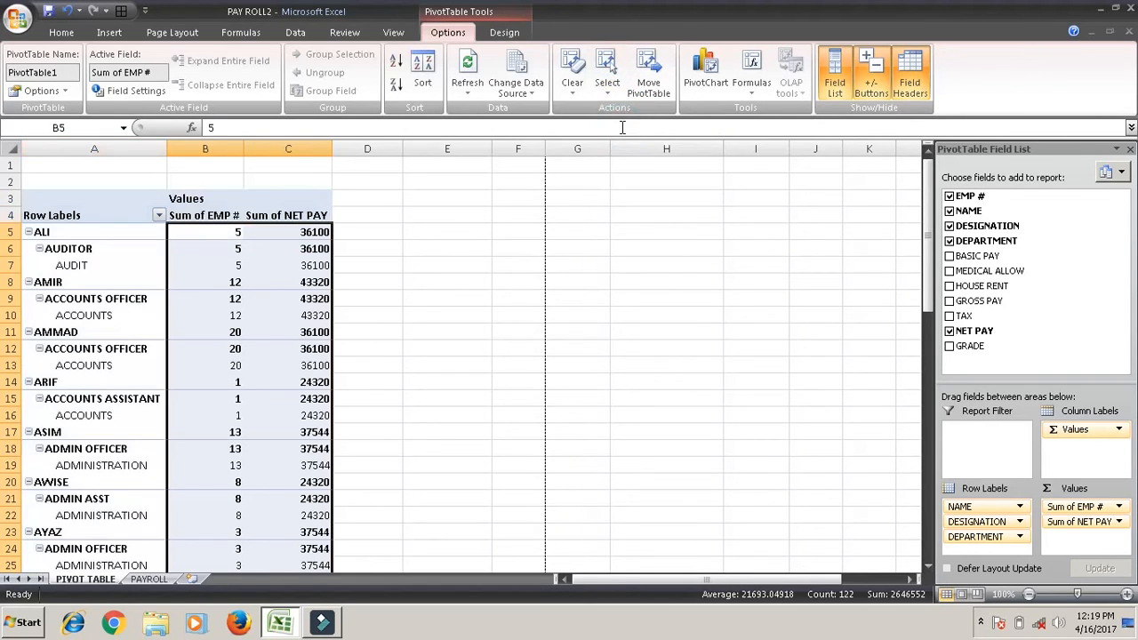
{"action": "left_click", "coordinate": [608, 80]}
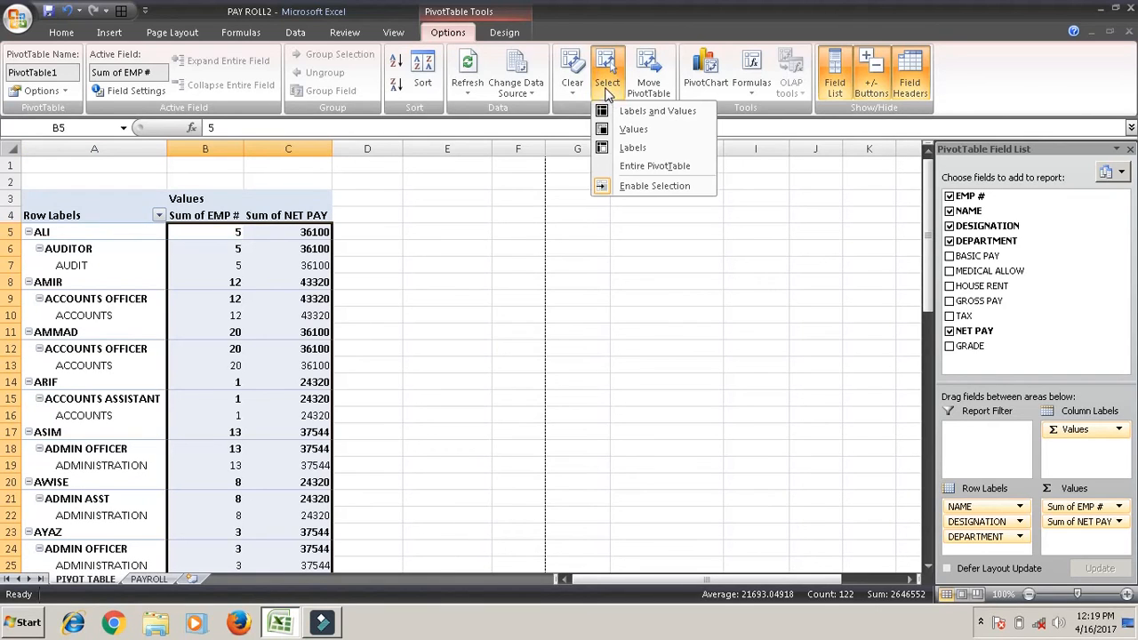
{"action": "left_click", "coordinate": [631, 148]}
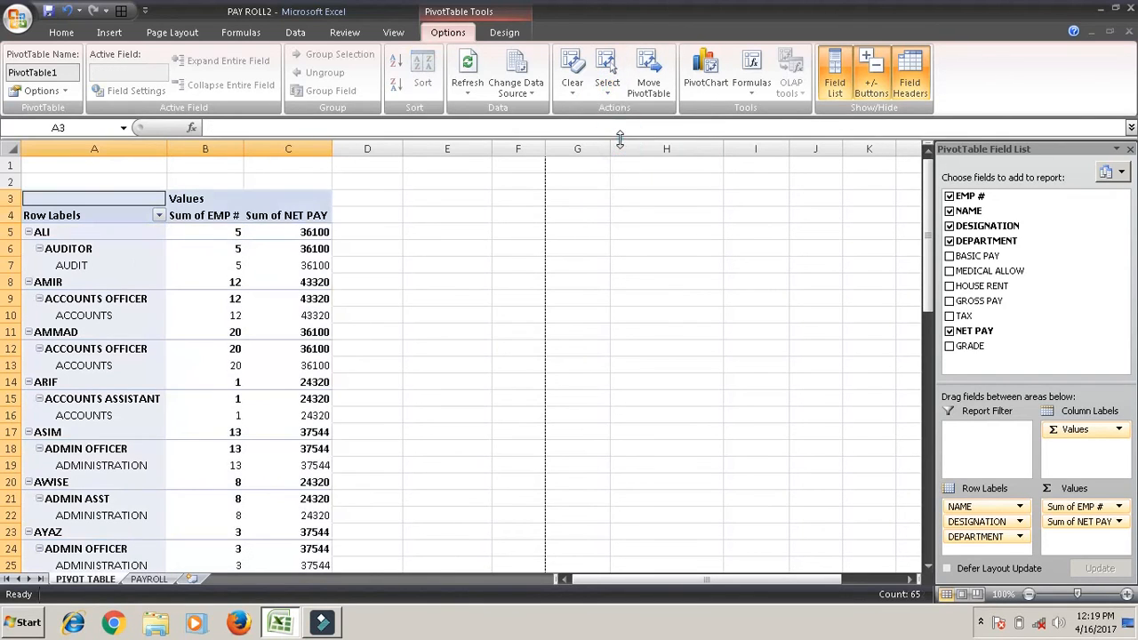
{"action": "left_click", "coordinate": [609, 88]}
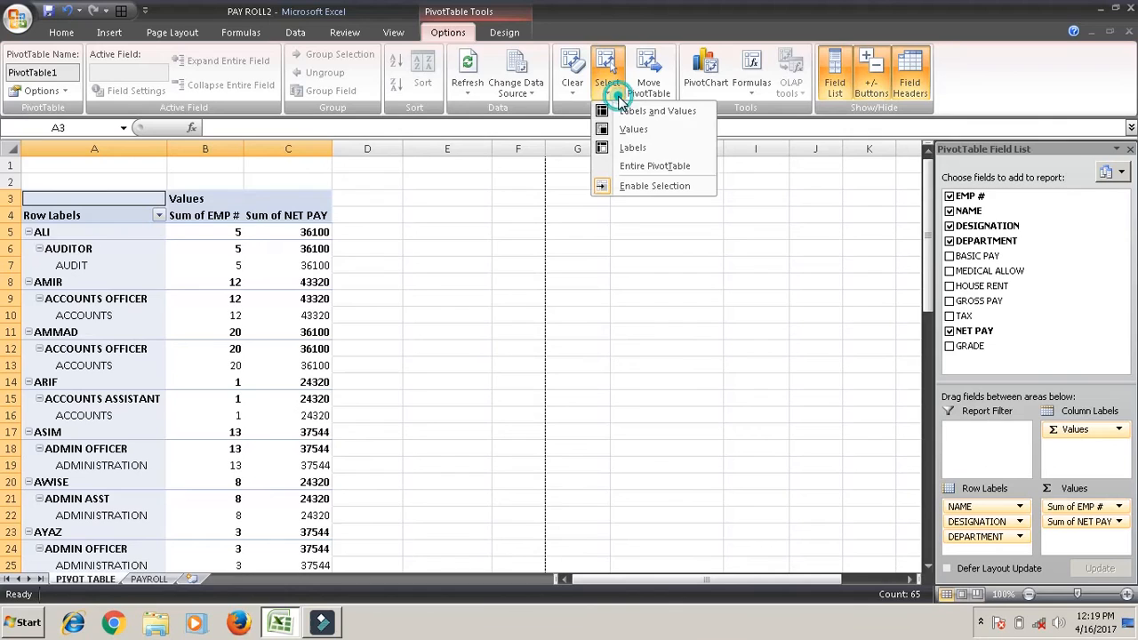
{"action": "left_click", "coordinate": [633, 163]}
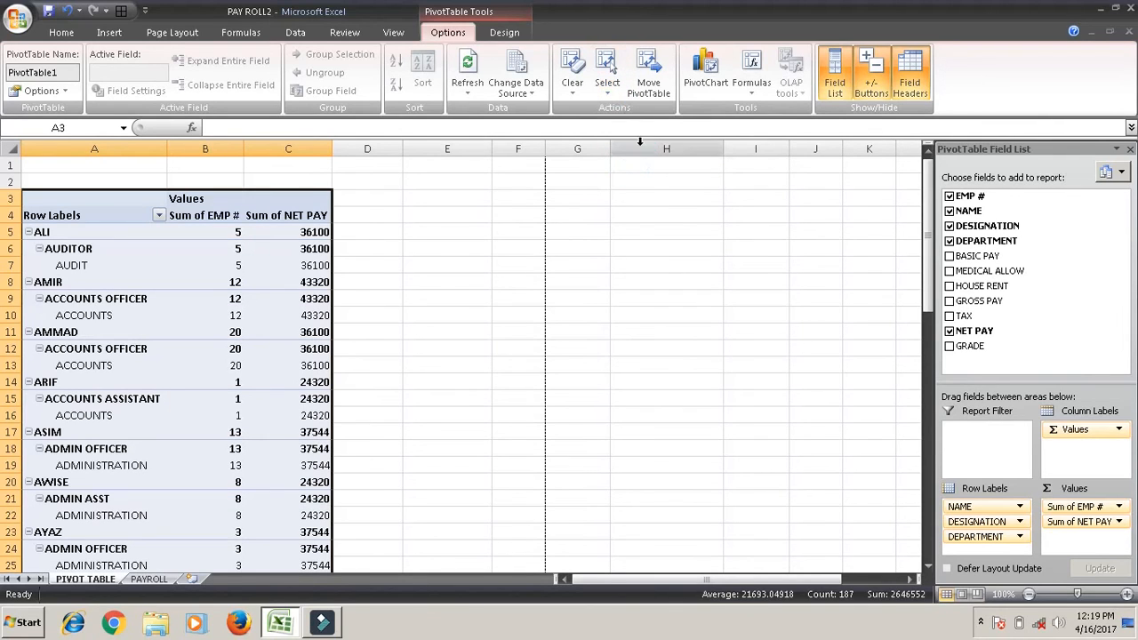
Examine the New Worksheet and Existing Worksheet placement options for moving the PivotTable and cancel the move.
{"action": "left_click", "coordinate": [653, 92]}
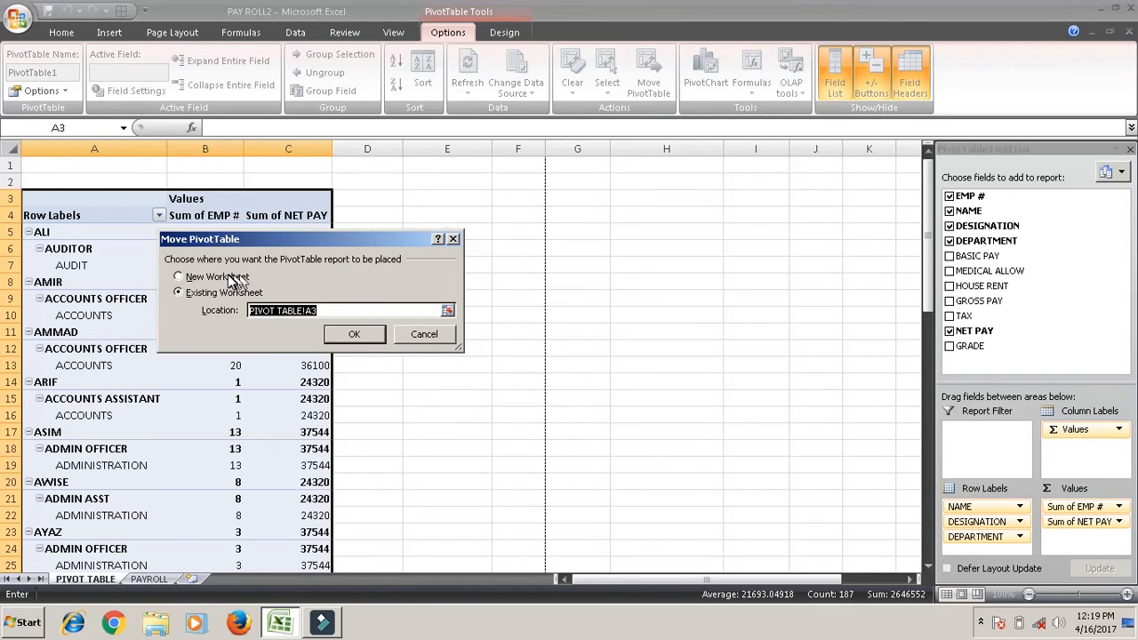
{"action": "left_click", "coordinate": [213, 276]}
{"action": "left_click", "coordinate": [209, 298]}
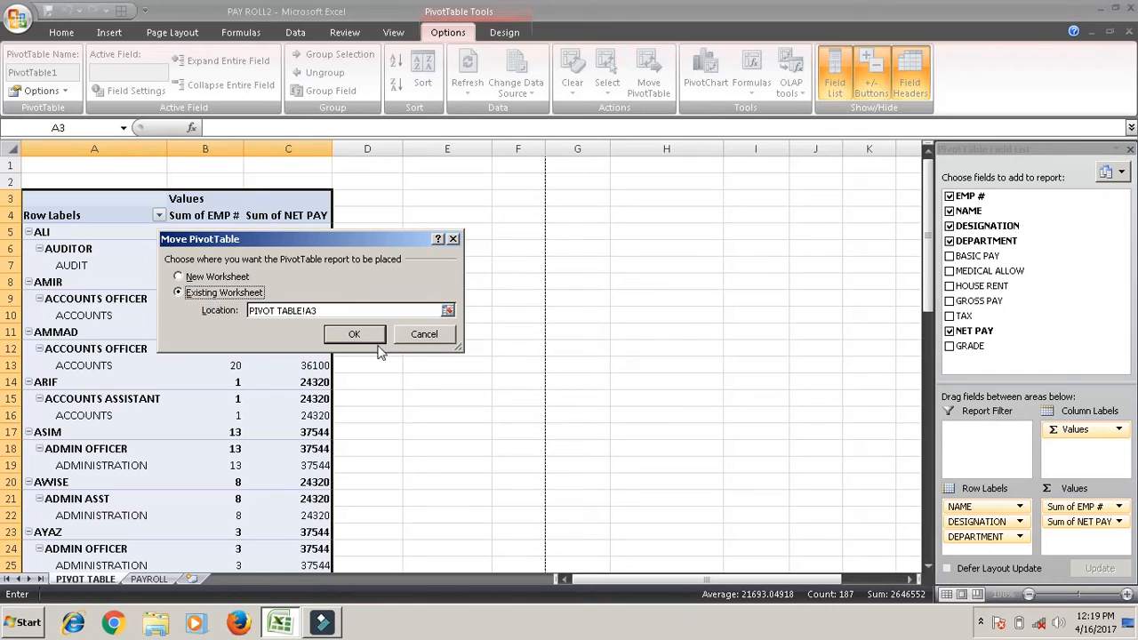
{"action": "left_click", "coordinate": [422, 336]}
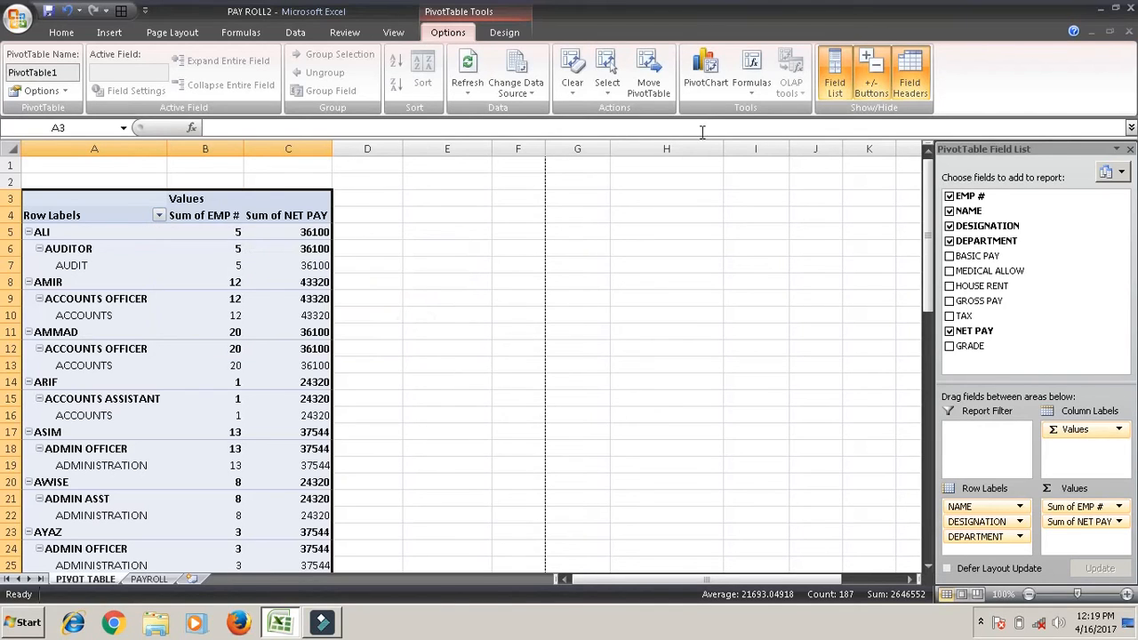
{"action": "left_click", "coordinate": [722, 91]}
{"action": "left_click", "coordinate": [751, 89]}
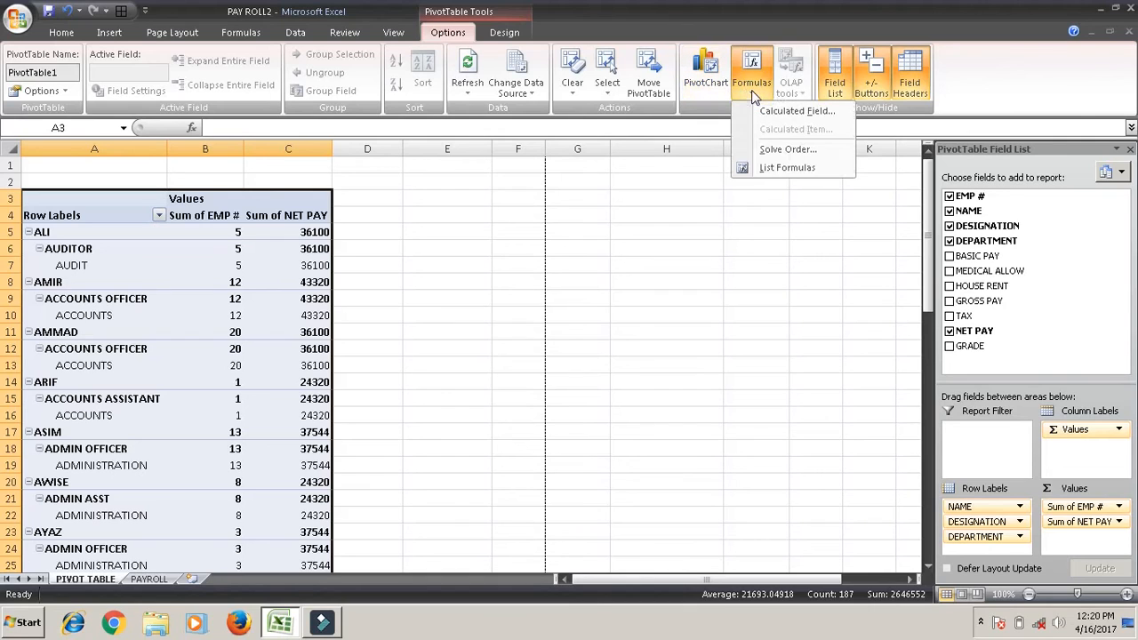
Hide and redisplay the PivotTable Field List, and do the same with the +/- expand and collapse markers.
{"action": "left_click", "coordinate": [836, 89]}
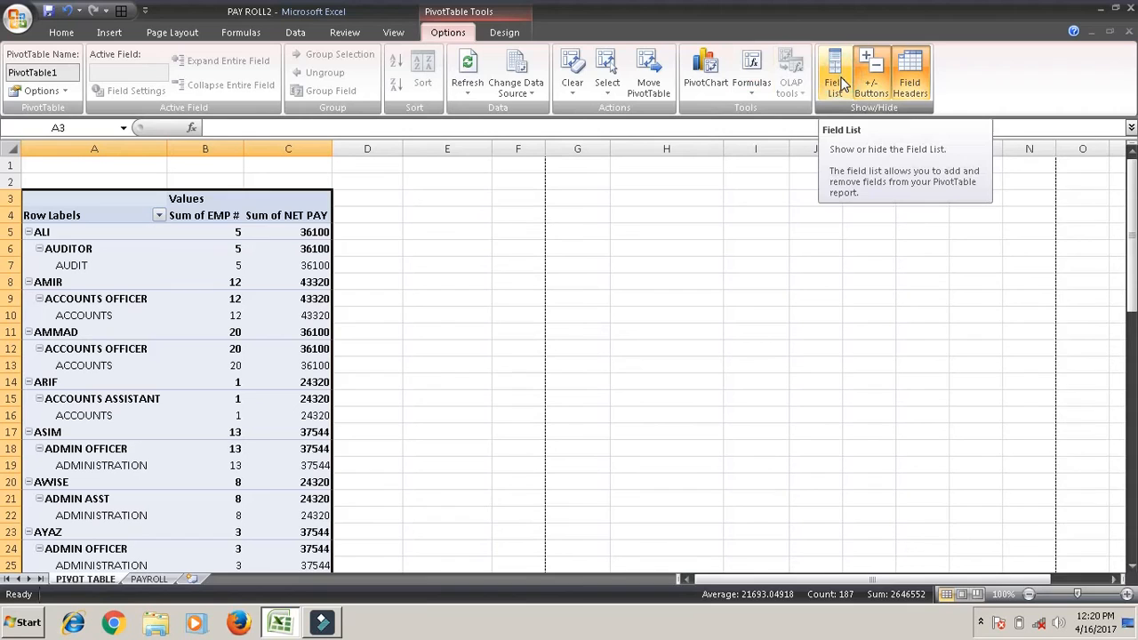
{"action": "left_click", "coordinate": [835, 87]}
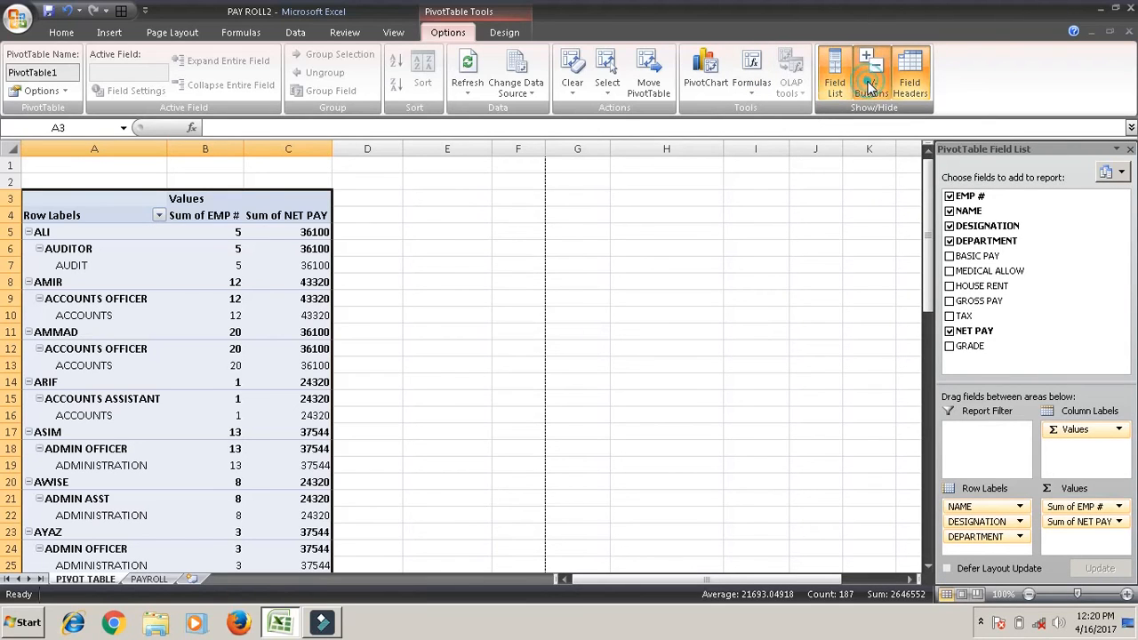
{"action": "left_click", "coordinate": [871, 87]}
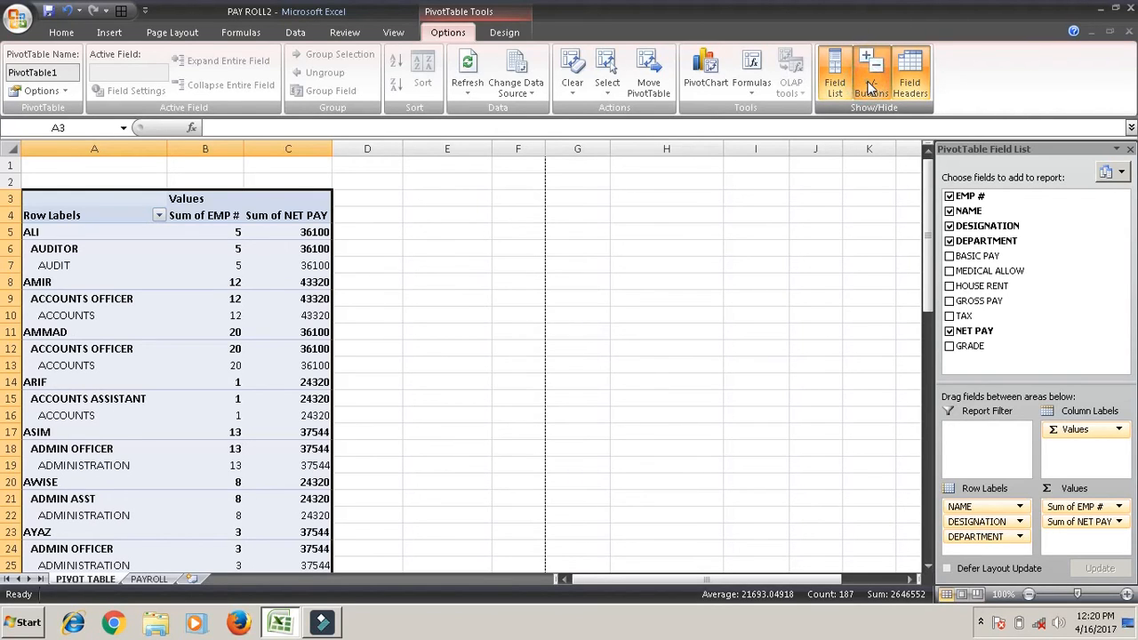
{"action": "left_click", "coordinate": [871, 87]}
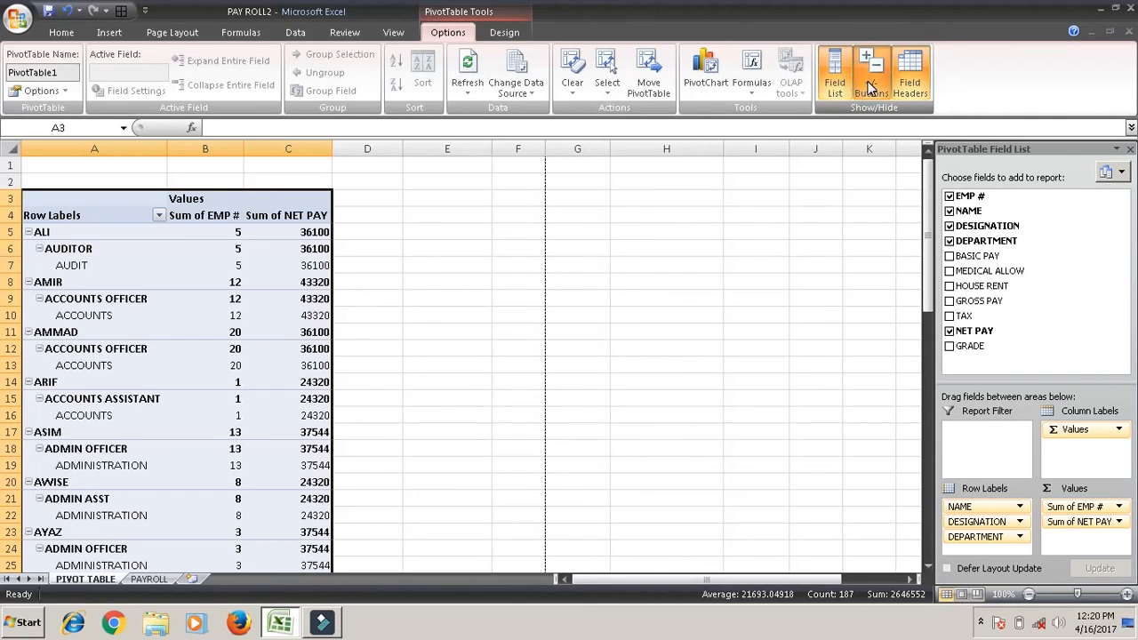
Toggle the PivotTable's +/- expand and collapse markers and leave them hidden.
{"action": "left_click", "coordinate": [870, 87]}
{"action": "left_click", "coordinate": [870, 87]}
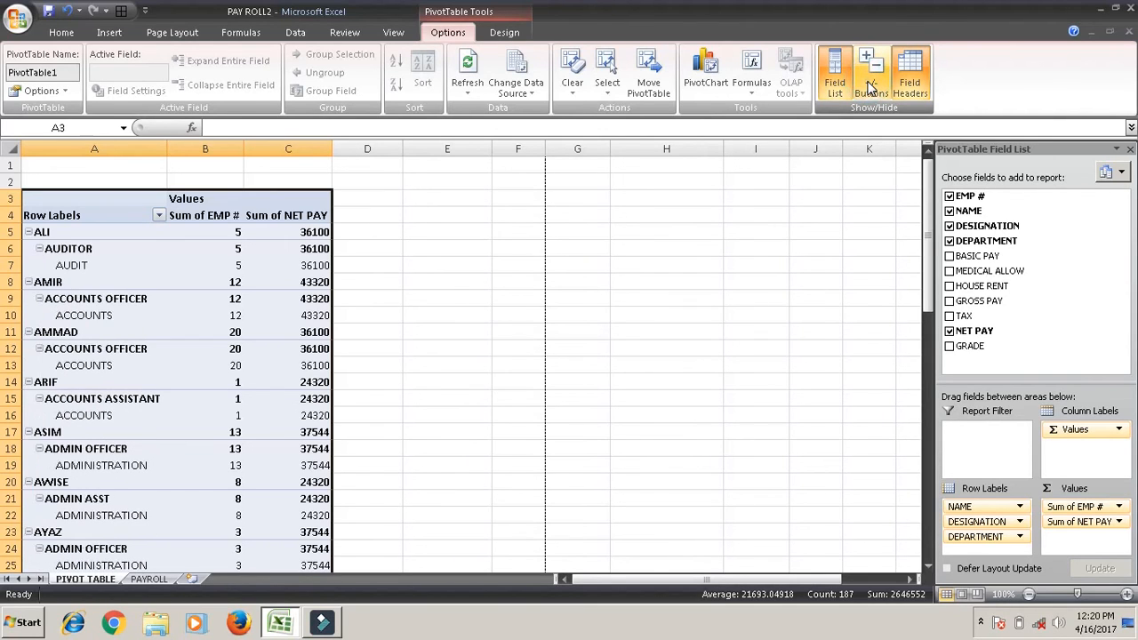
{"action": "left_click", "coordinate": [875, 87]}
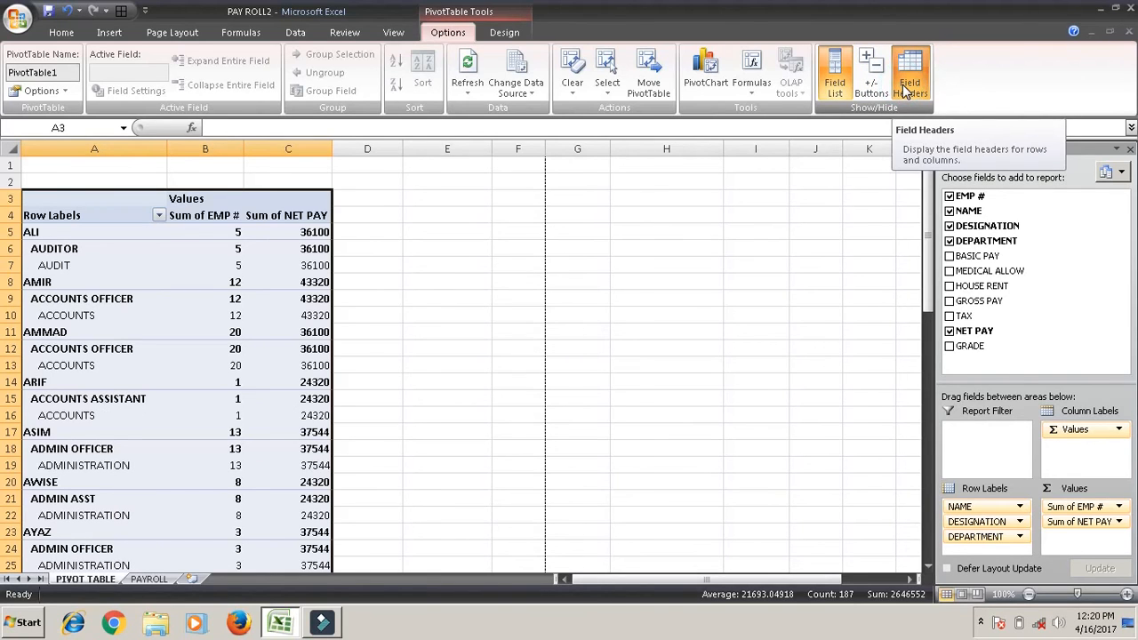
Hide and redisplay the PivotTable's row and column field headers.
{"action": "left_click", "coordinate": [905, 93]}
{"action": "left_click", "coordinate": [905, 92]}
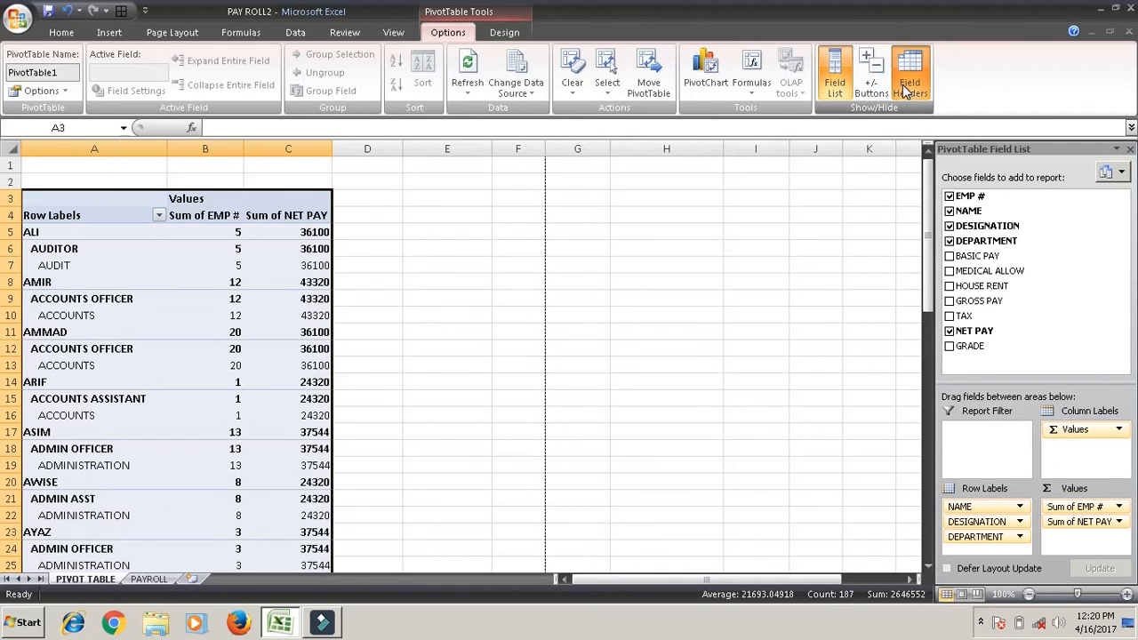
{"action": "left_click", "coordinate": [905, 92]}
{"action": "left_click", "coordinate": [905, 93]}
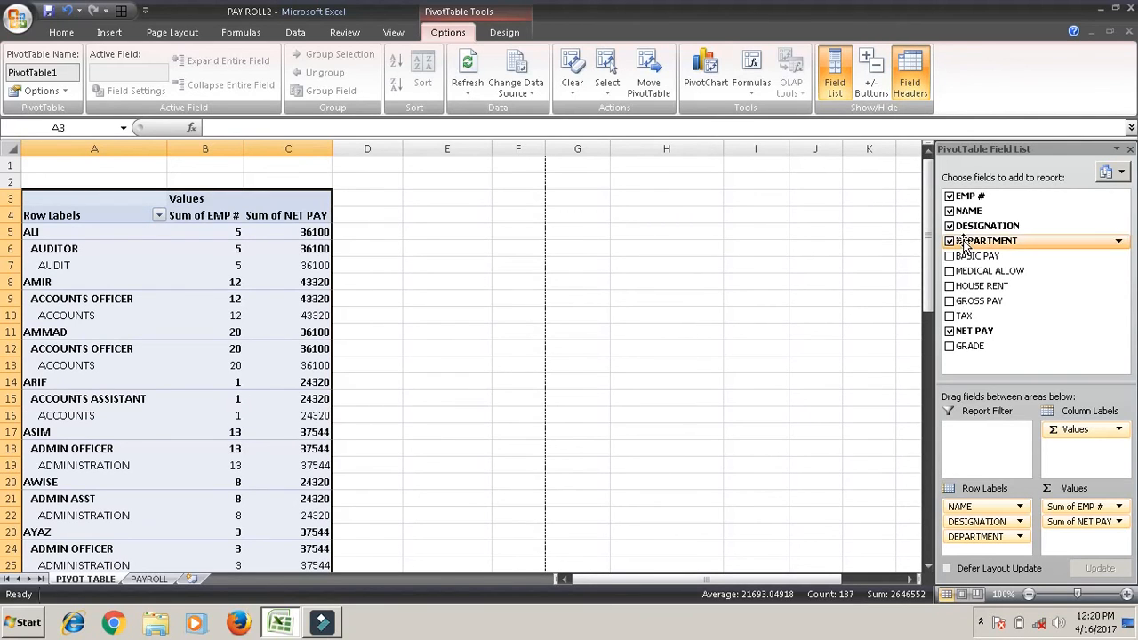
Remove the EMP # field from the report and filter the row labels to only the first, third and sixth employee names.
{"action": "left_click", "coordinate": [950, 198]}
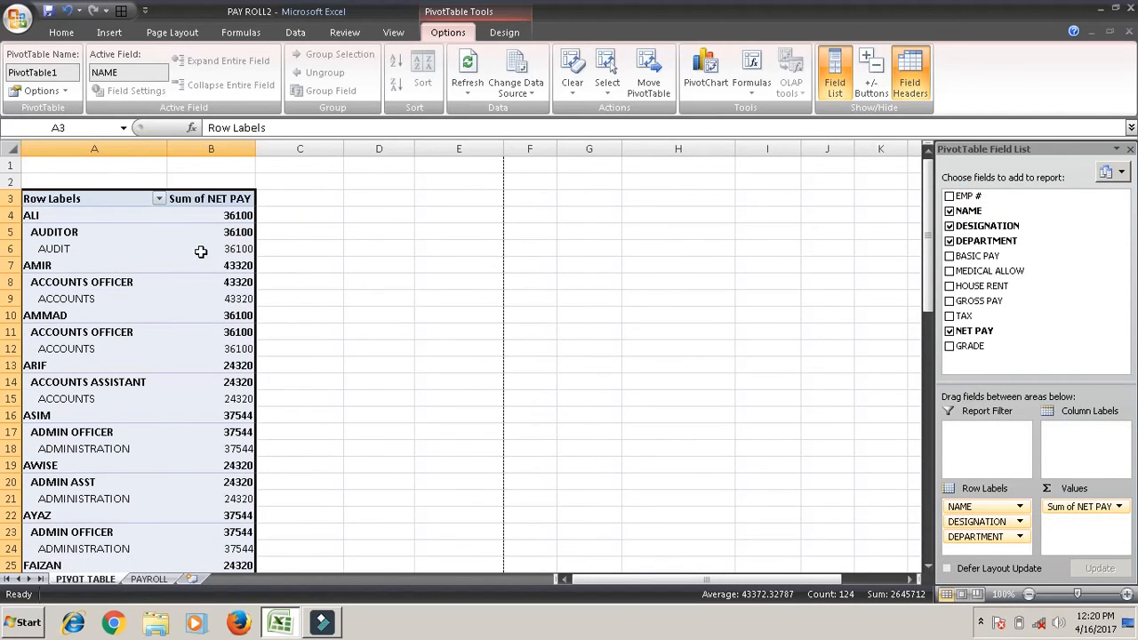
{"action": "left_click", "coordinate": [175, 223]}
{"action": "left_click", "coordinate": [160, 202]}
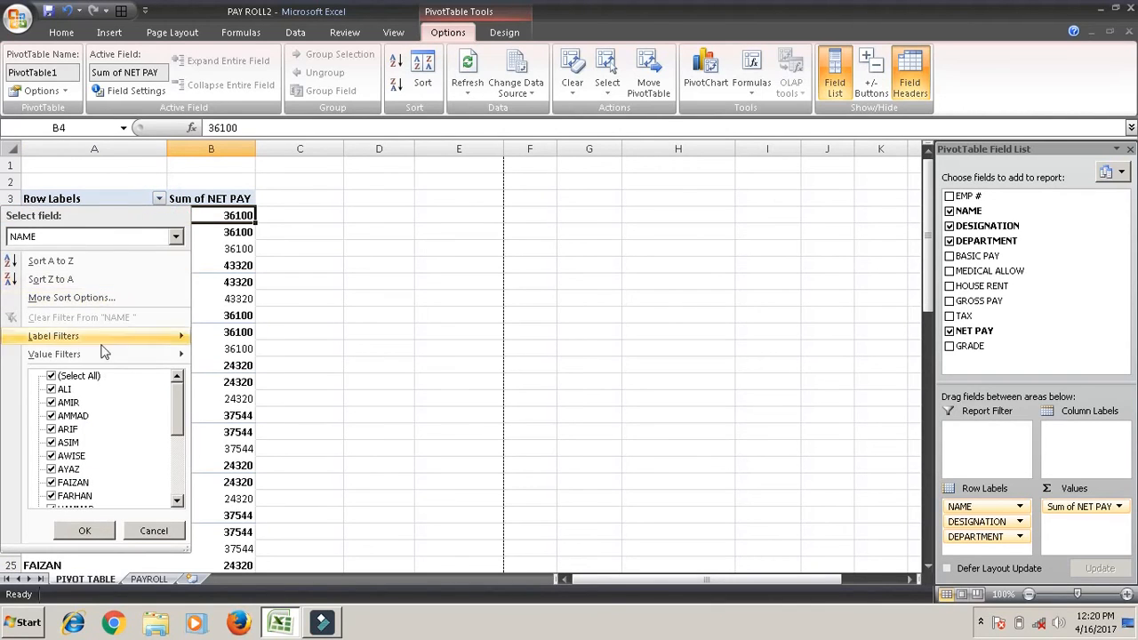
{"action": "left_click", "coordinate": [59, 379]}
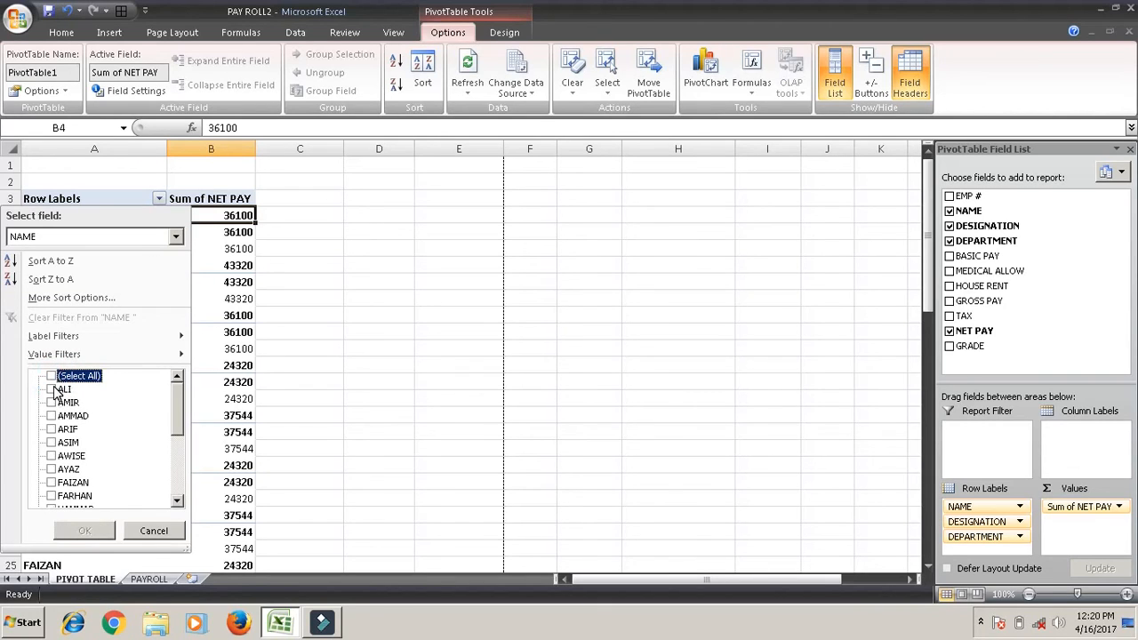
{"action": "left_click", "coordinate": [52, 389]}
{"action": "left_click", "coordinate": [52, 416]}
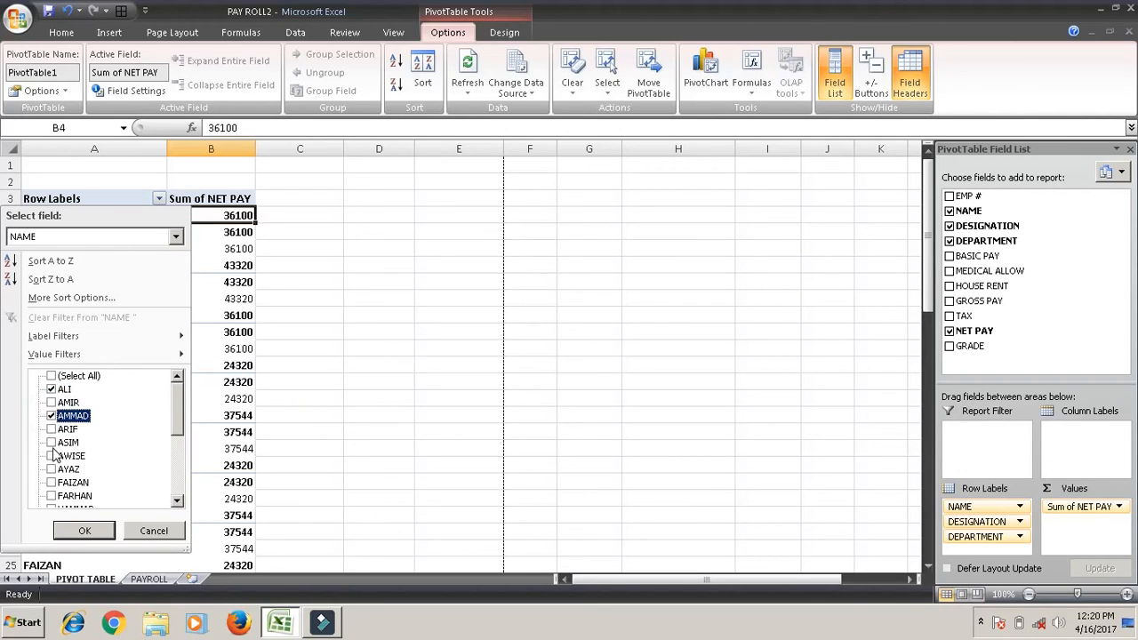
{"action": "left_click", "coordinate": [53, 456]}
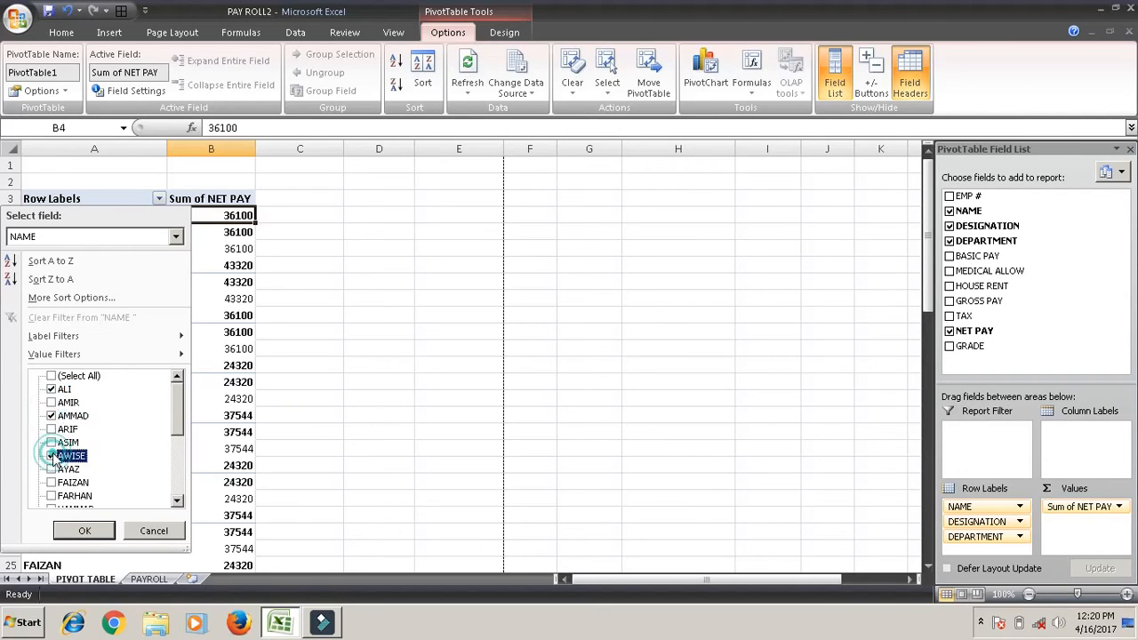
{"action": "left_click", "coordinate": [82, 526]}
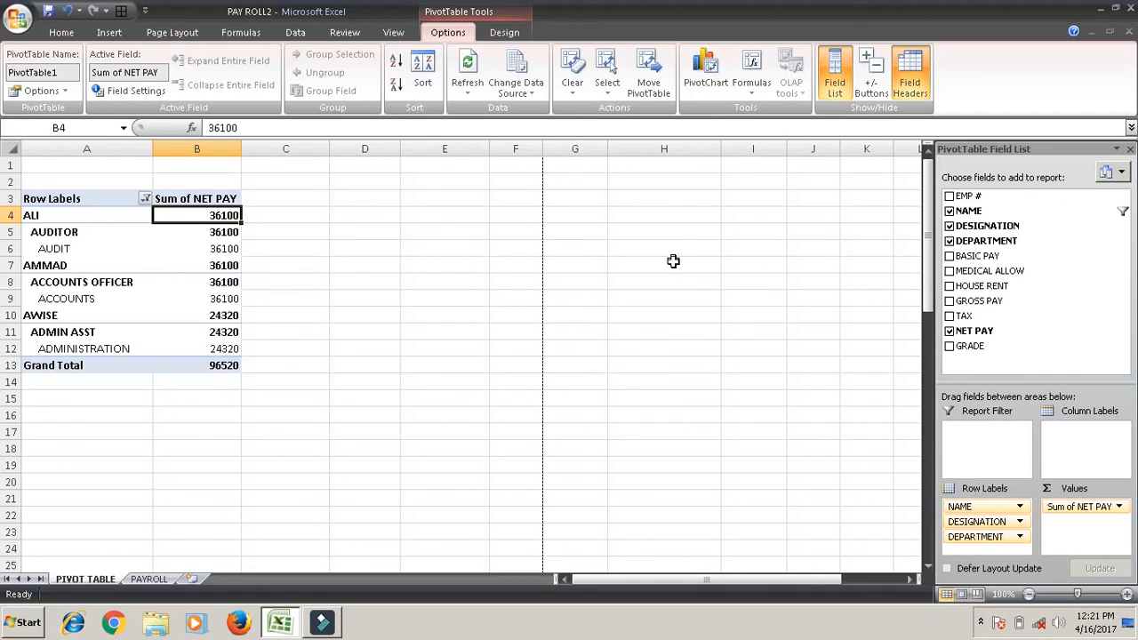
Add the EMP # field back to the PivotTable and summarize its values by Count.
{"action": "left_click", "coordinate": [949, 195]}
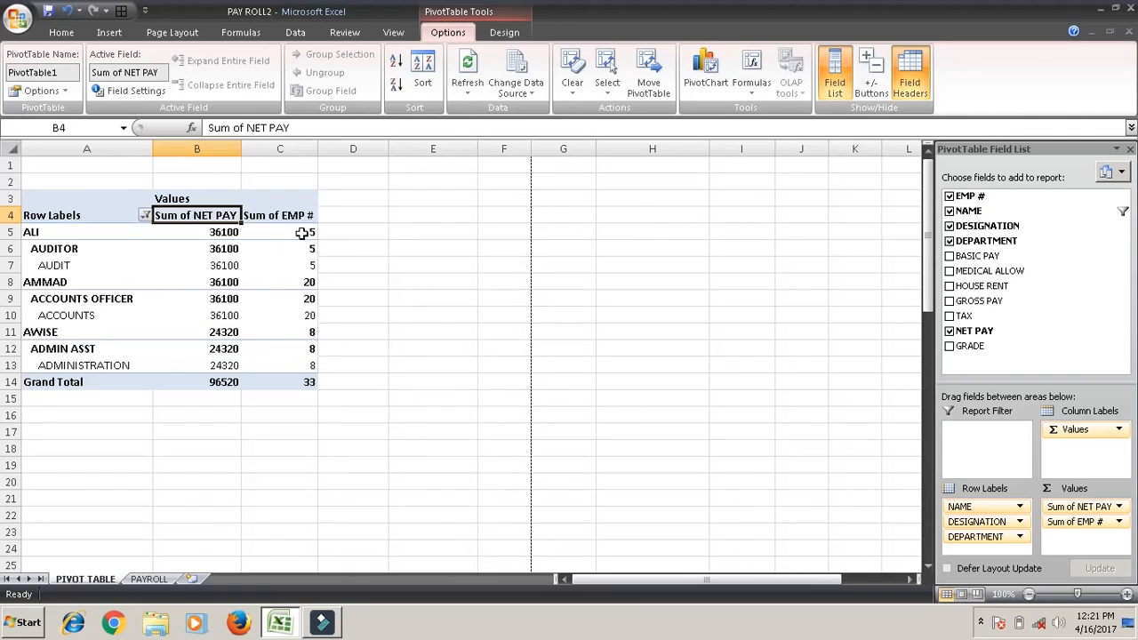
{"action": "right_click", "coordinate": [300, 233]}
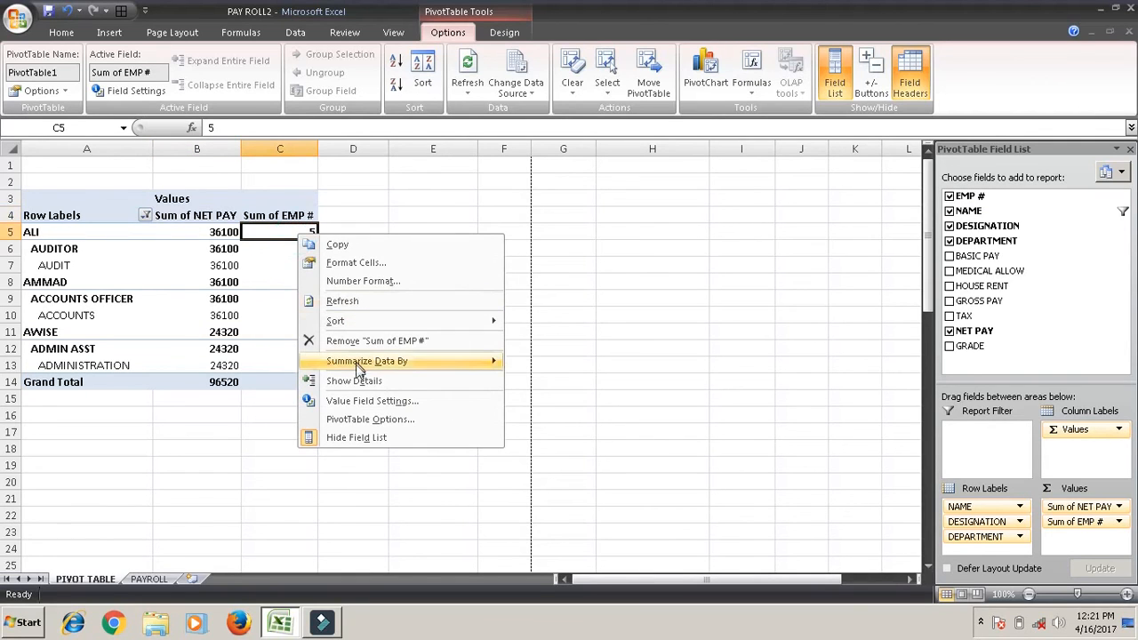
{"action": "left_click", "coordinate": [373, 401]}
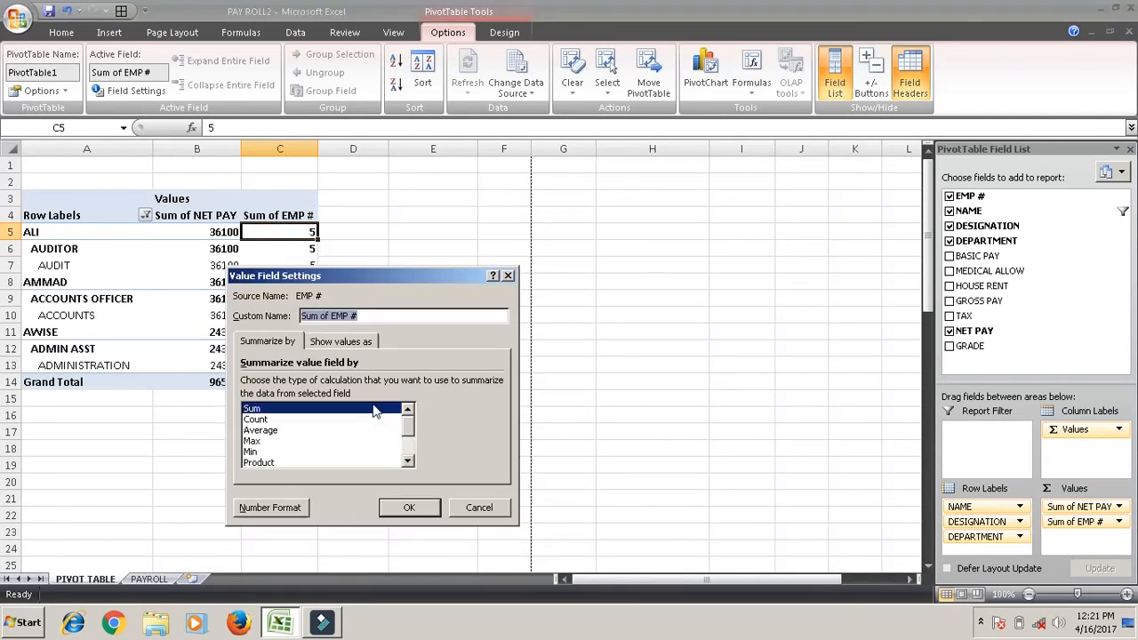
{"action": "left_click", "coordinate": [280, 419]}
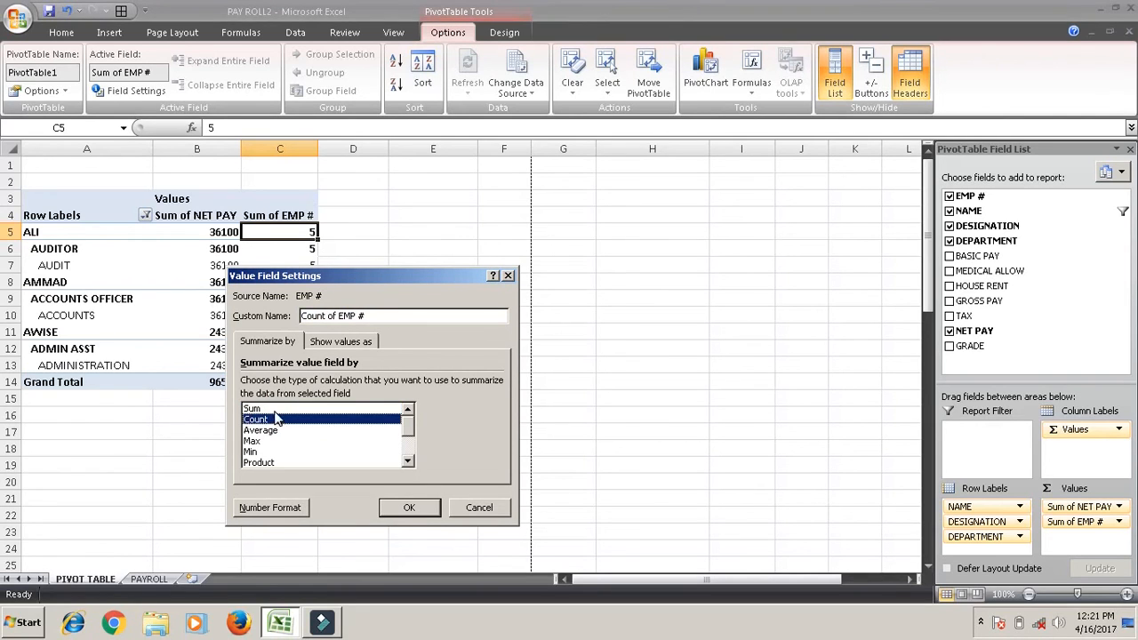
{"action": "left_click", "coordinate": [277, 411]}
{"action": "left_click", "coordinate": [273, 428]}
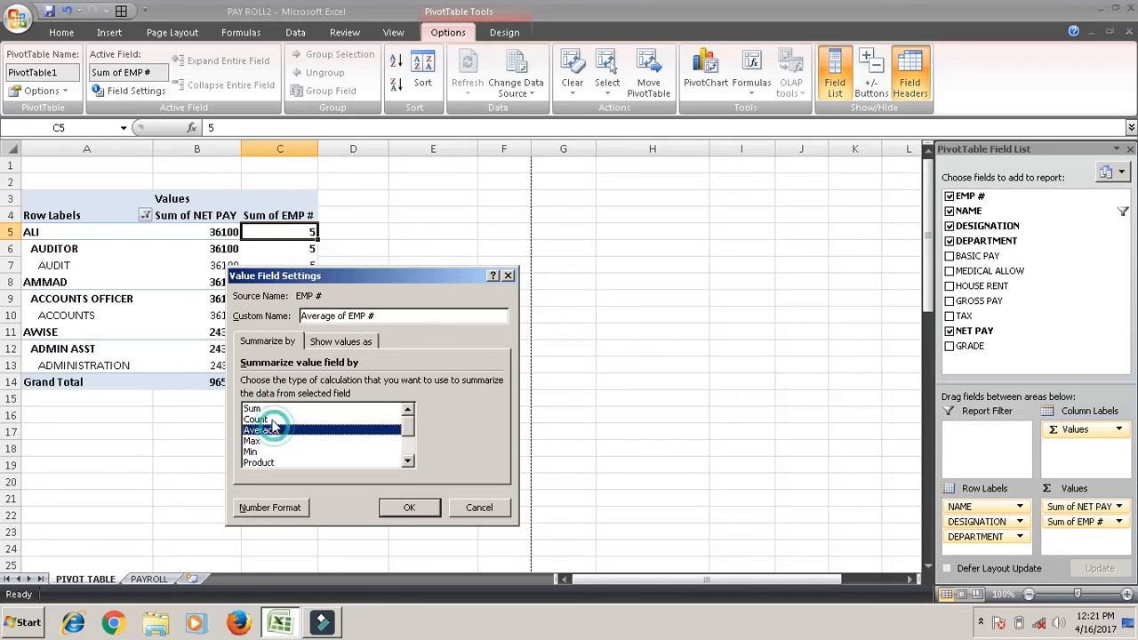
{"action": "left_click", "coordinate": [271, 419]}
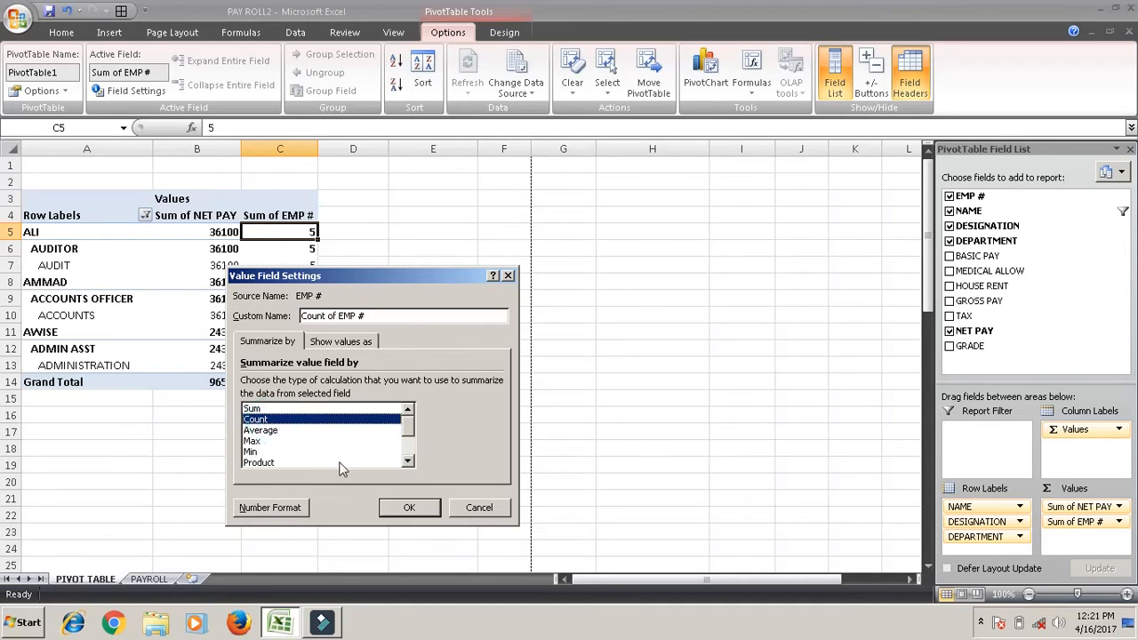
{"action": "left_click", "coordinate": [392, 503]}
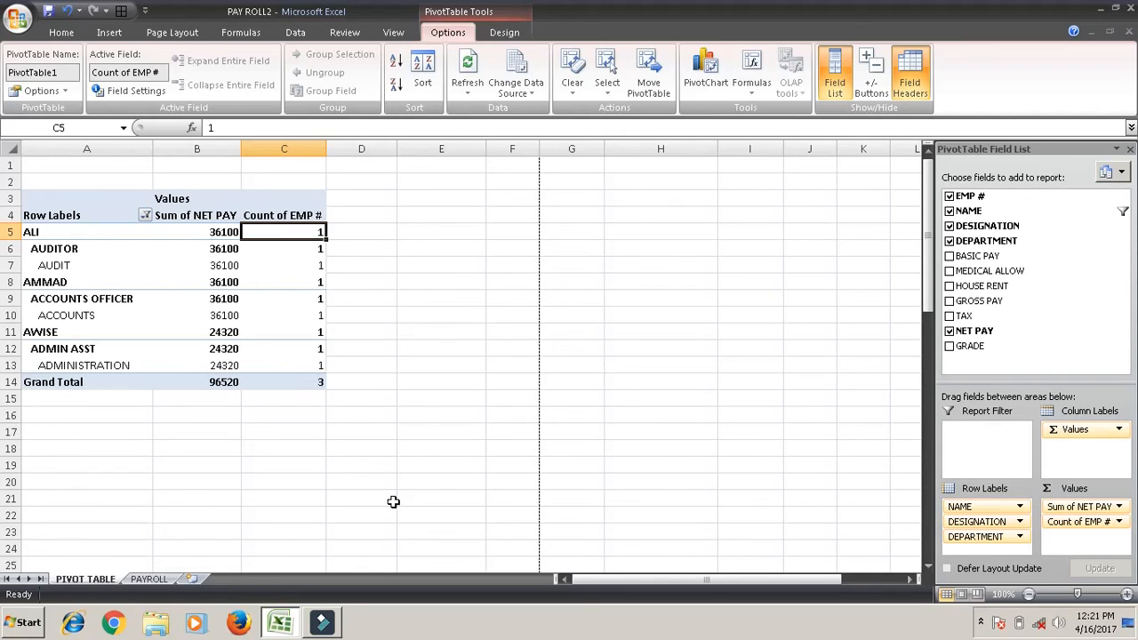
Reset the row label filter so that all employee names are included in the report.
{"action": "left_click", "coordinate": [144, 216]}
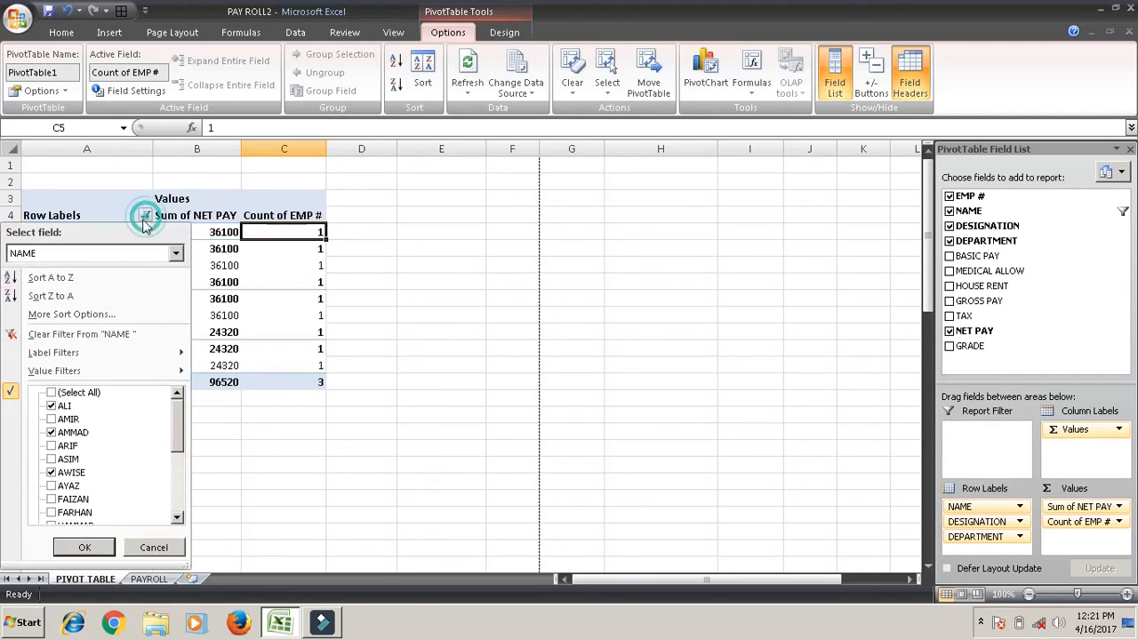
{"action": "left_click", "coordinate": [63, 394]}
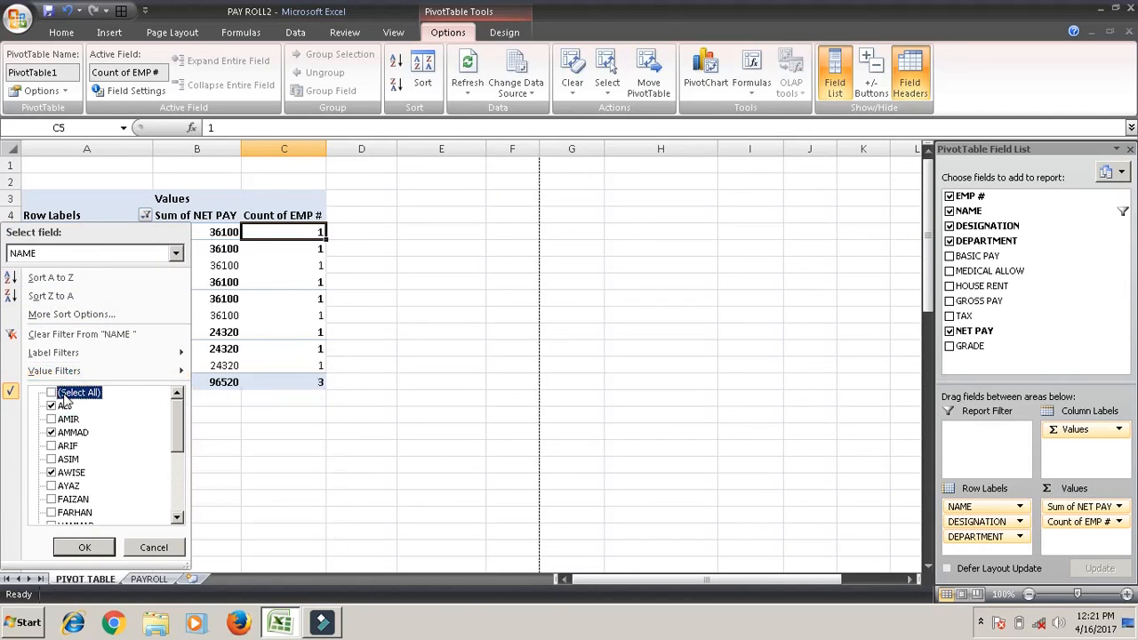
{"action": "left_click", "coordinate": [50, 393]}
{"action": "left_click", "coordinate": [87, 546]}
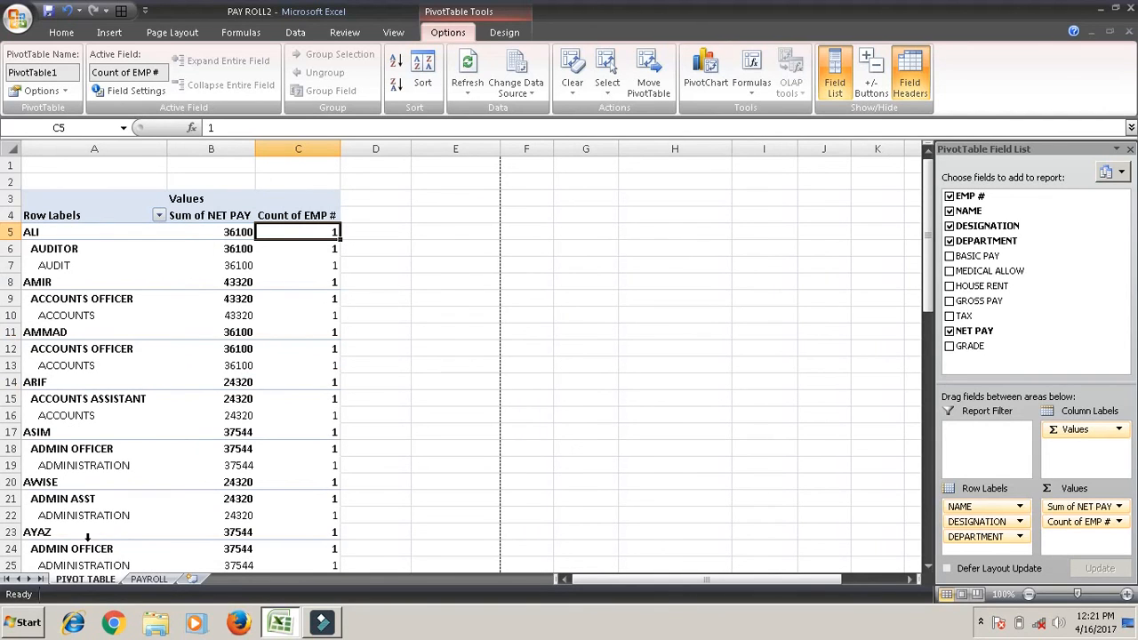
Examine the EMP # counts and NET PAY sums down the PivotTable's employee rows and return to its header.
{"action": "key", "text": "Down"}
{"action": "key", "text": "Down"}
{"action": "key", "text": "Down"}
{"action": "key", "text": "Down"}
{"action": "key", "text": "Down"}
{"action": "key", "text": "Down"}
{"action": "key", "text": "Down"}
{"action": "key", "text": "Down"}
{"action": "key", "text": "Down"}
{"action": "key", "text": "Down"}
{"action": "key", "text": "Down"}
{"action": "key", "text": "Down"}
{"action": "key", "text": "Down"}
{"action": "key", "text": "Down"}
{"action": "key", "text": "Down"}
{"action": "key", "text": "Down"}
{"action": "key", "text": "Down"}
{"action": "key", "text": "Down"}
{"action": "key", "text": "Down"}
{"action": "key", "text": "Down"}
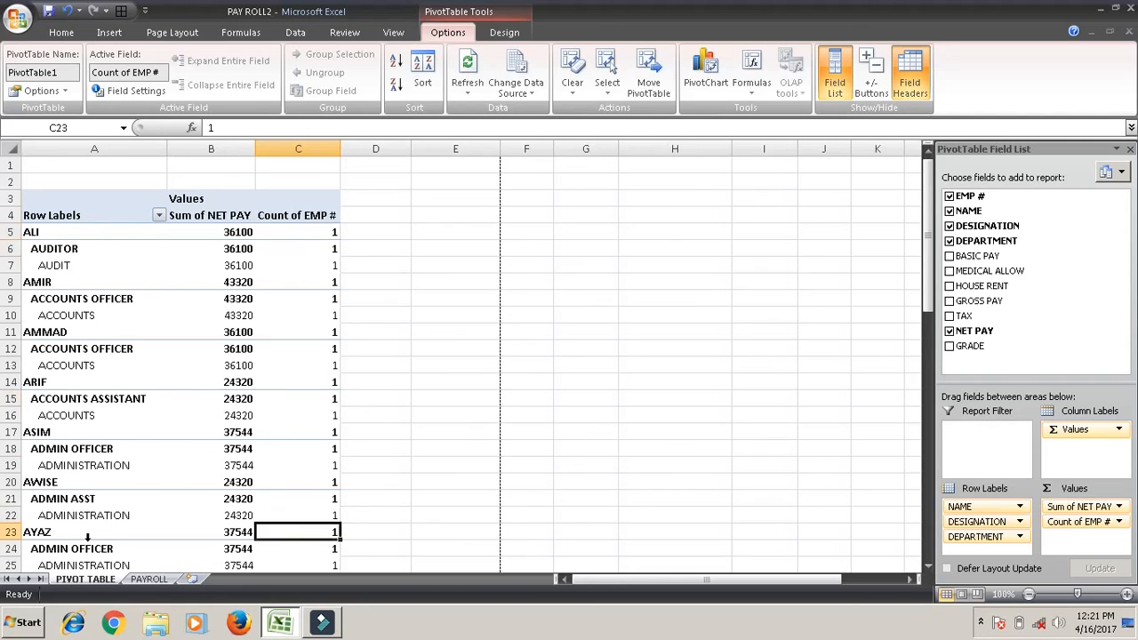
{"action": "key", "text": "Down"}
{"action": "key", "text": "Down"}
{"action": "key", "text": "Down"}
{"action": "key", "text": "Down"}
{"action": "key", "text": "Down"}
{"action": "key", "text": "Down"}
{"action": "key", "text": "Down"}
{"action": "key", "text": "Down"}
{"action": "key", "text": "Down"}
{"action": "key", "text": "Down"}
{"action": "key", "text": "Down"}
{"action": "key", "text": "Down"}
{"action": "key", "text": "Down"}
{"action": "key", "text": "Down"}
{"action": "key", "text": "Down"}
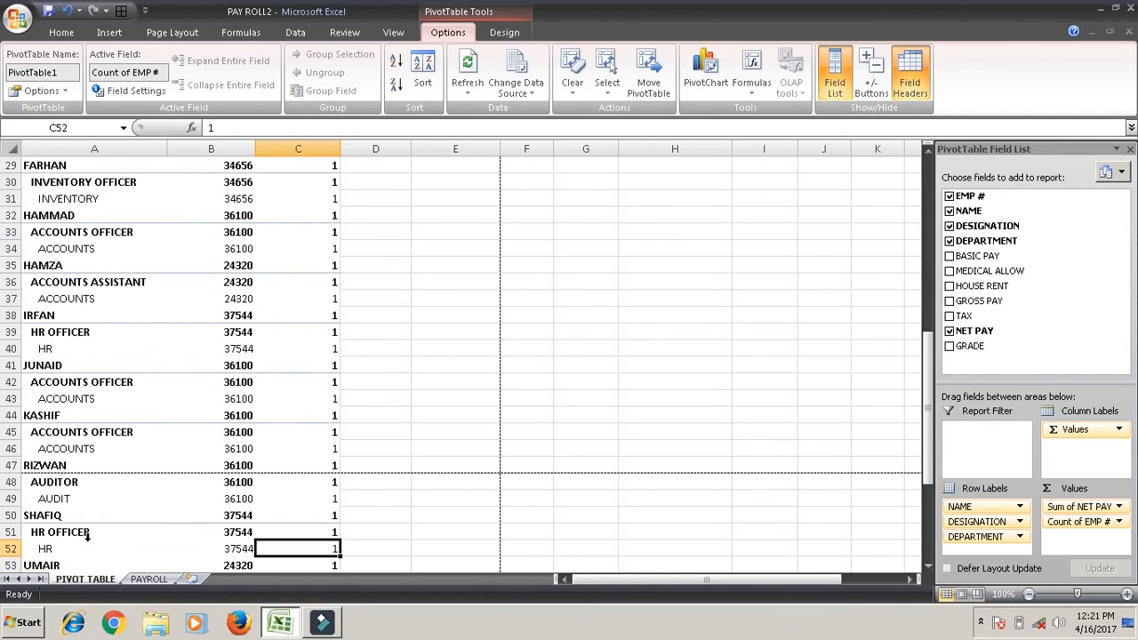
{"action": "key", "text": "Up"}
{"action": "key", "text": "Up"}
{"action": "key", "text": "Up"}
{"action": "key", "text": "Up"}
{"action": "key", "text": "Up"}
{"action": "key", "text": "Up"}
{"action": "key", "text": "Up"}
{"action": "key", "text": "Up"}
{"action": "key", "text": "Up"}
{"action": "key", "text": "Up"}
{"action": "key", "text": "Up"}
{"action": "key", "text": "Up"}
{"action": "key", "text": "Up"}
{"action": "key", "text": "Up"}
{"action": "key", "text": "Up"}
{"action": "key", "text": "Up"}
{"action": "key", "text": "Up"}
{"action": "key", "text": "Up"}
{"action": "key", "text": "Up"}
{"action": "key", "text": "Up"}
{"action": "key", "text": "Up"}
{"action": "key", "text": "Up"}
{"action": "key", "text": "Up"}
{"action": "key", "text": "Up"}
{"action": "key", "text": "Up"}
{"action": "key", "text": "Up"}
{"action": "key", "text": "Up"}
{"action": "key", "text": "Up"}
{"action": "key", "text": "Up"}
{"action": "key", "text": "Up"}
{"action": "key", "text": "Up"}
{"action": "key", "text": "Up"}
{"action": "key", "text": "Up"}
{"action": "key", "text": "Up"}
{"action": "key", "text": "Up"}
{"action": "key", "text": "Up"}
{"action": "key", "text": "Up"}
{"action": "key", "text": "Down"}
{"action": "key", "text": "Down"}
{"action": "key", "text": "Down"}
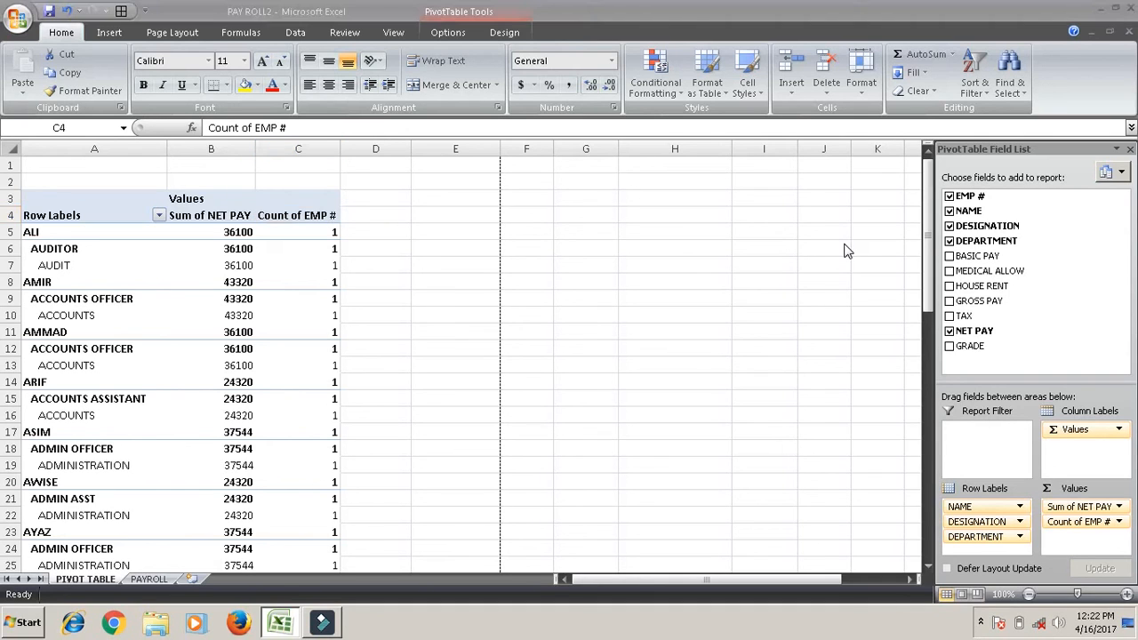
Switch to Windows Explorer and open the Page folder inside Online Working on the Files & Data (D:) drive.
{"action": "key", "text": "super+e"}
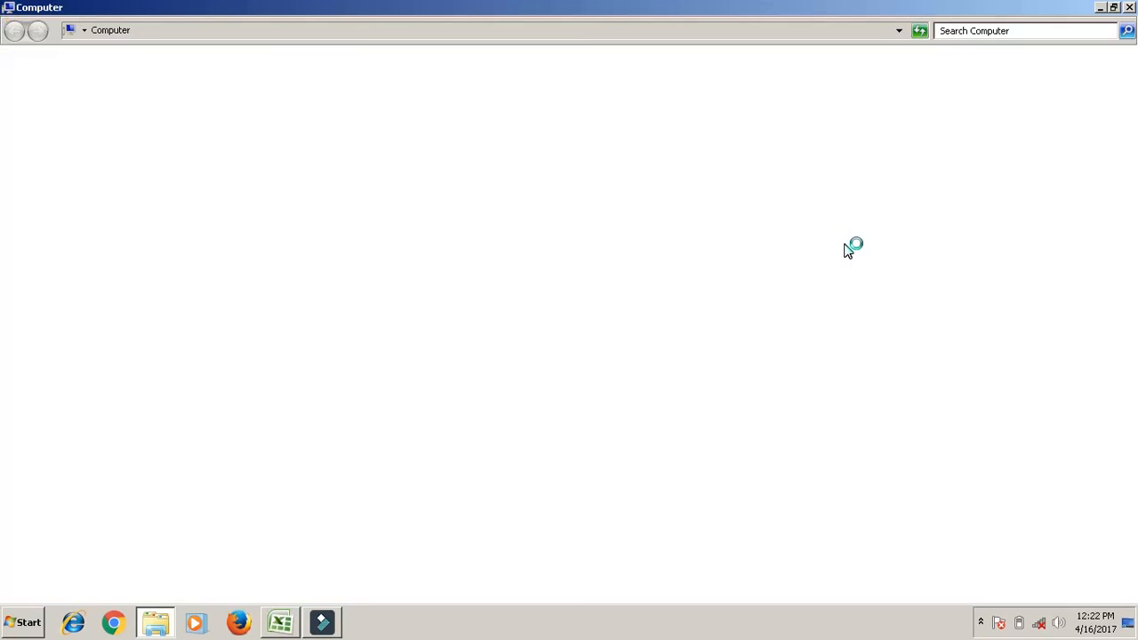
{"action": "key", "text": "Right"}
{"action": "key", "text": "Right"}
{"action": "key", "text": "Left"}
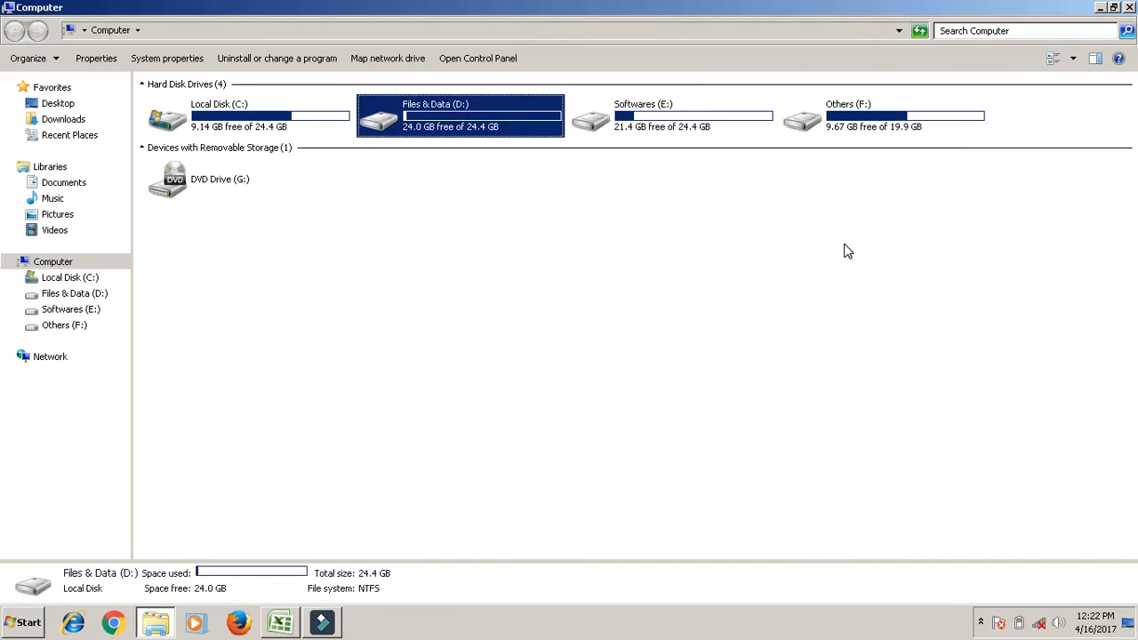
{"action": "key", "text": "Return"}
{"action": "key", "text": "Down"}
{"action": "key", "text": "Down"}
{"action": "key", "text": "Down"}
{"action": "key", "text": "Up"}
{"action": "key", "text": "Up"}
{"action": "key", "text": "Return"}
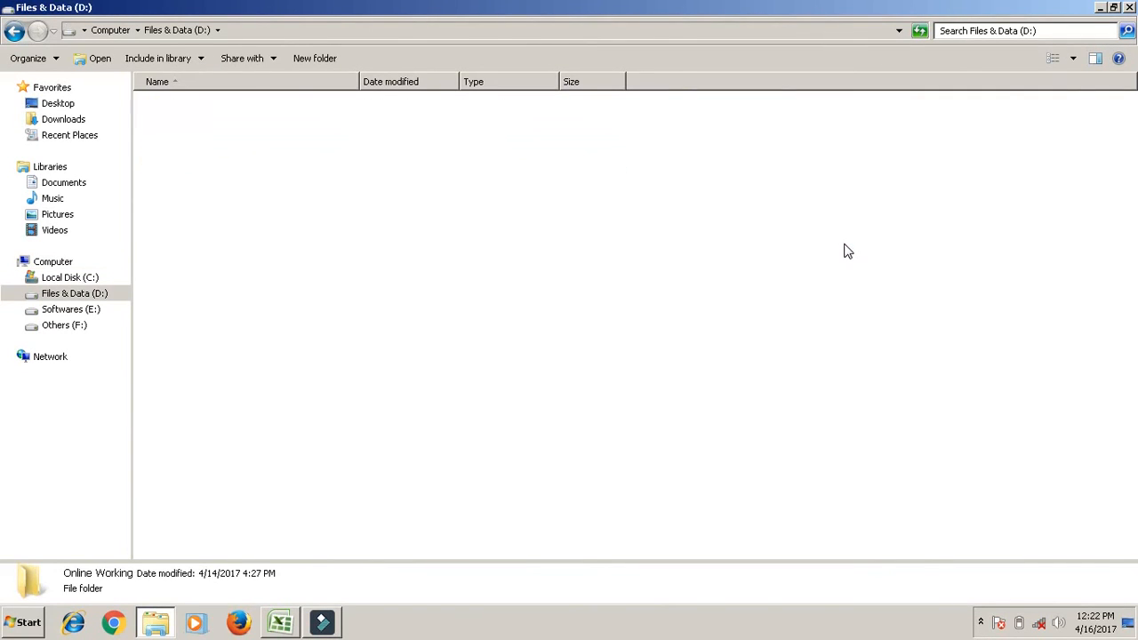
{"action": "key", "text": "Down"}
{"action": "key", "text": "Down"}
{"action": "key", "text": "Down"}
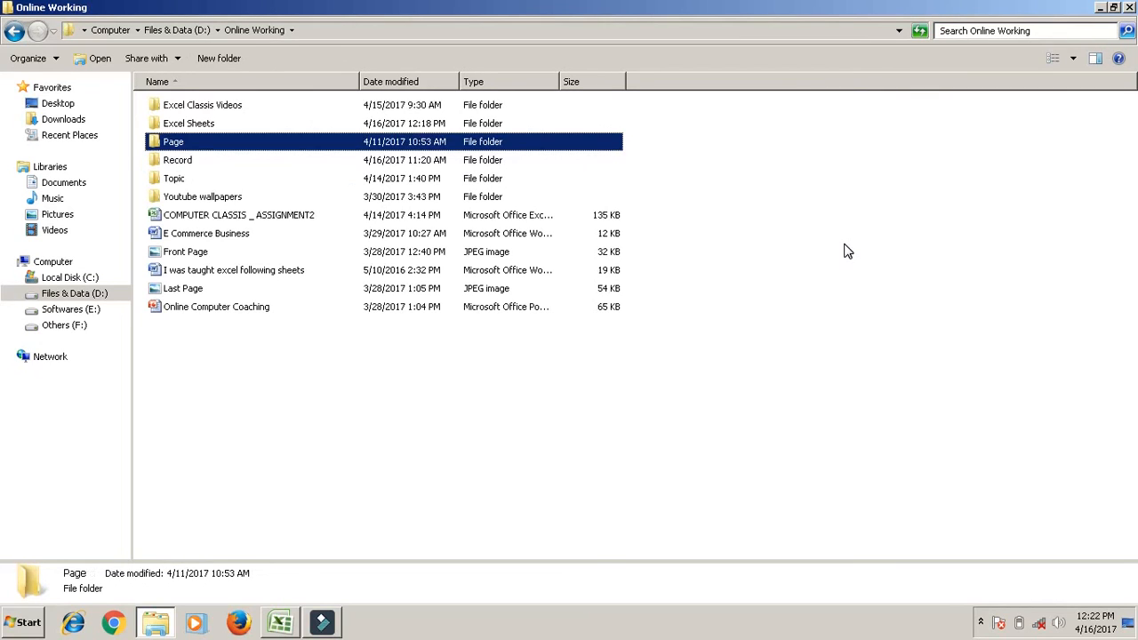
{"action": "key", "text": "Return"}
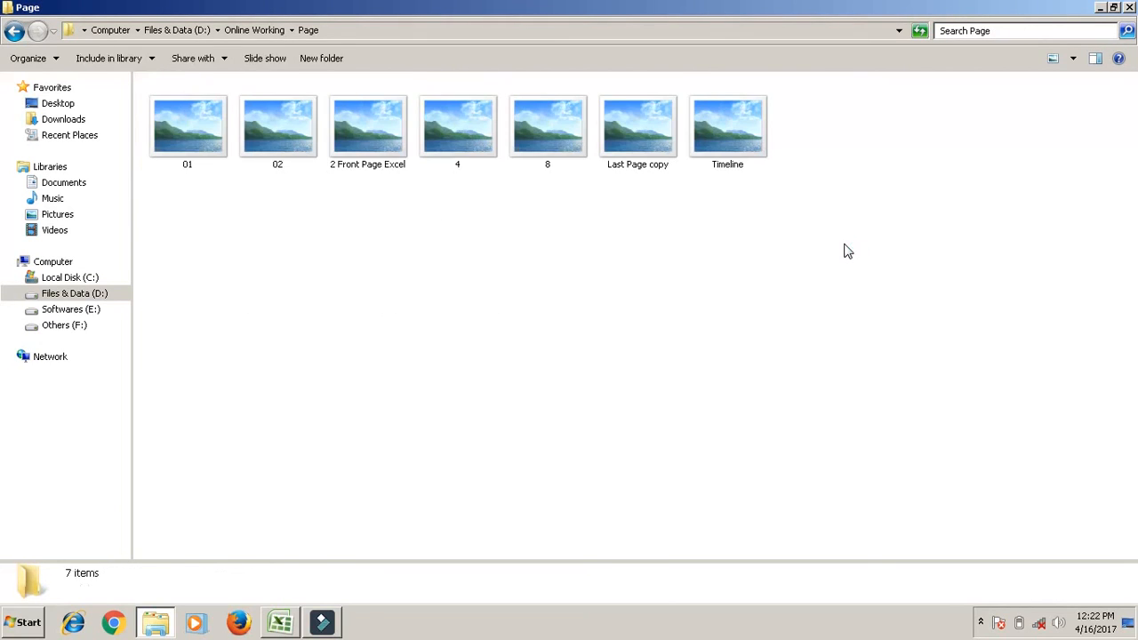
Open the Last Page copy image from the Page folder.
{"action": "key", "text": "Right"}
{"action": "key", "text": "Right"}
{"action": "key", "text": "Right"}
{"action": "key", "text": "Right"}
{"action": "key", "text": "Right"}
{"action": "key", "text": "Right"}
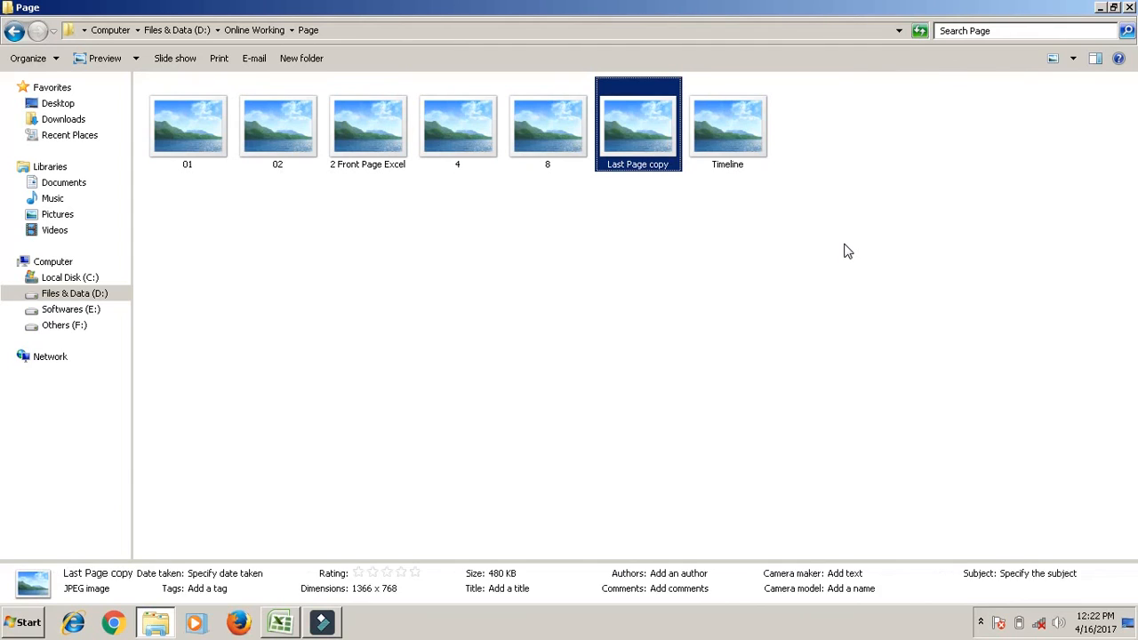
{"action": "key", "text": "Return"}
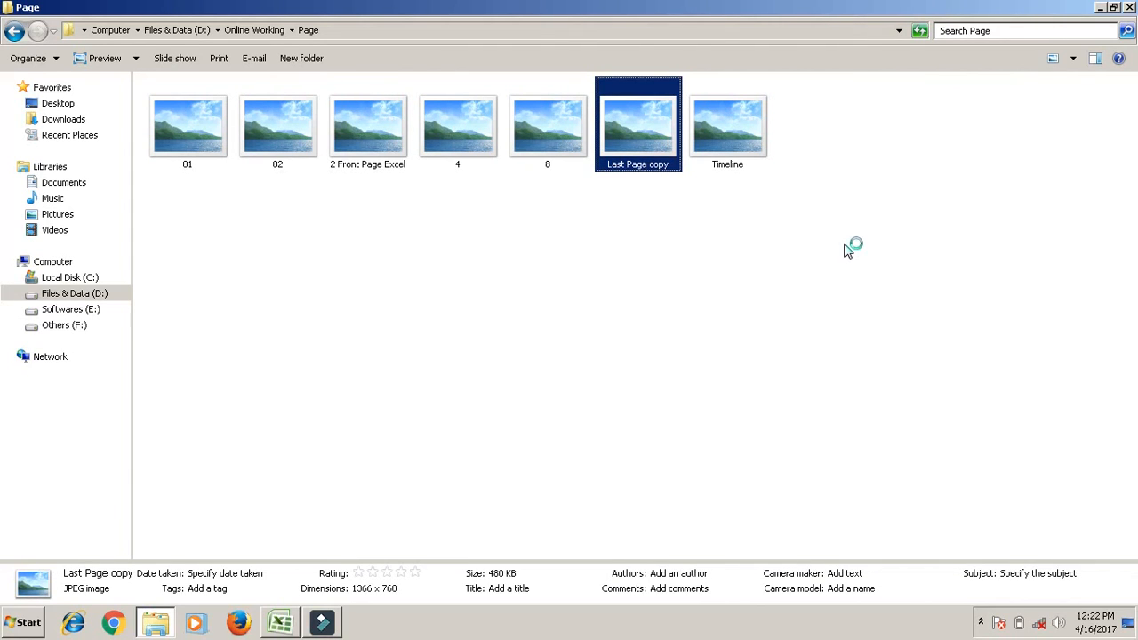